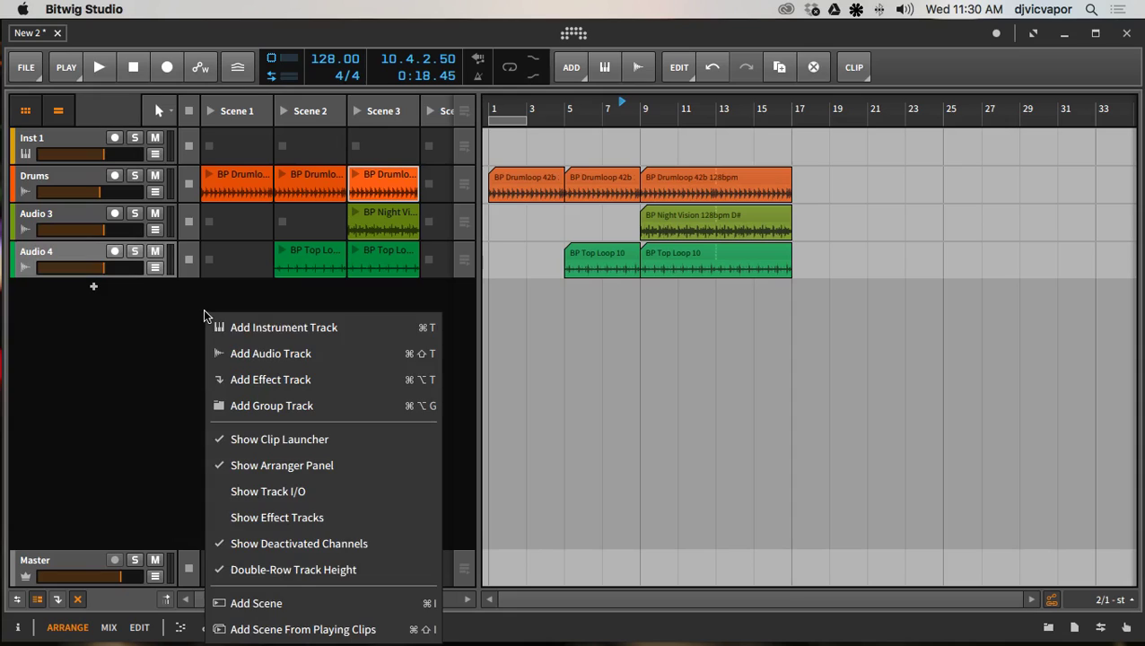
Step: Add a new audio track below Audio 4 and open the sample browser for its empty Scene 3 slot
{"action": "left_click", "coordinate": [239, 351]}
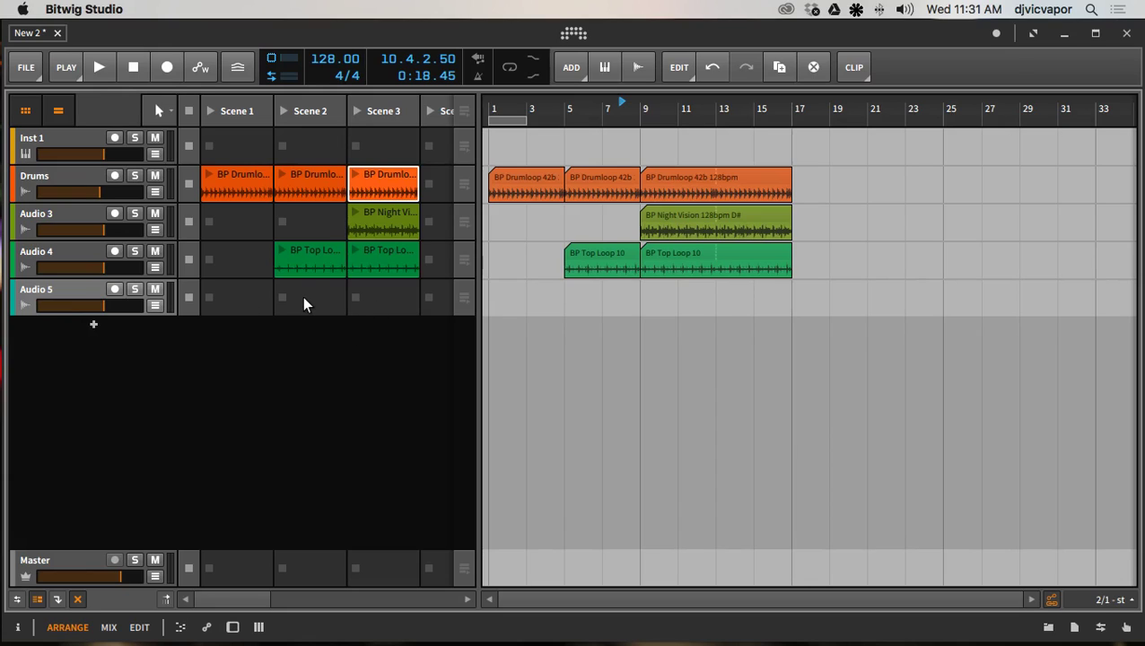
{"action": "left_click", "coordinate": [374, 305]}
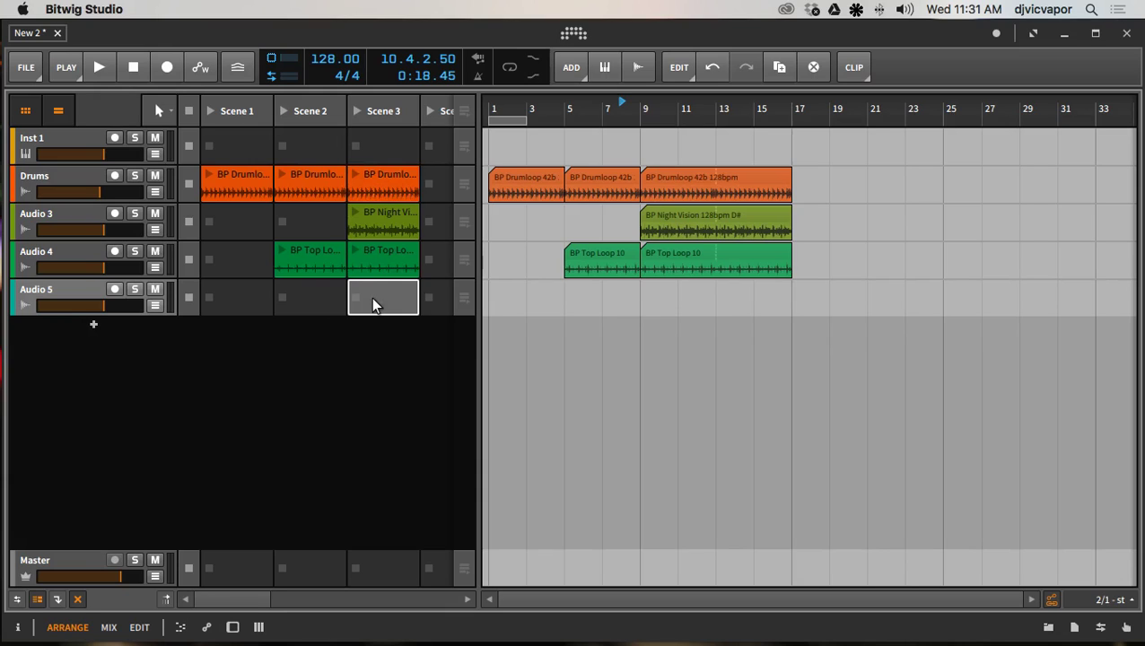
{"action": "double_click", "coordinate": [374, 304]}
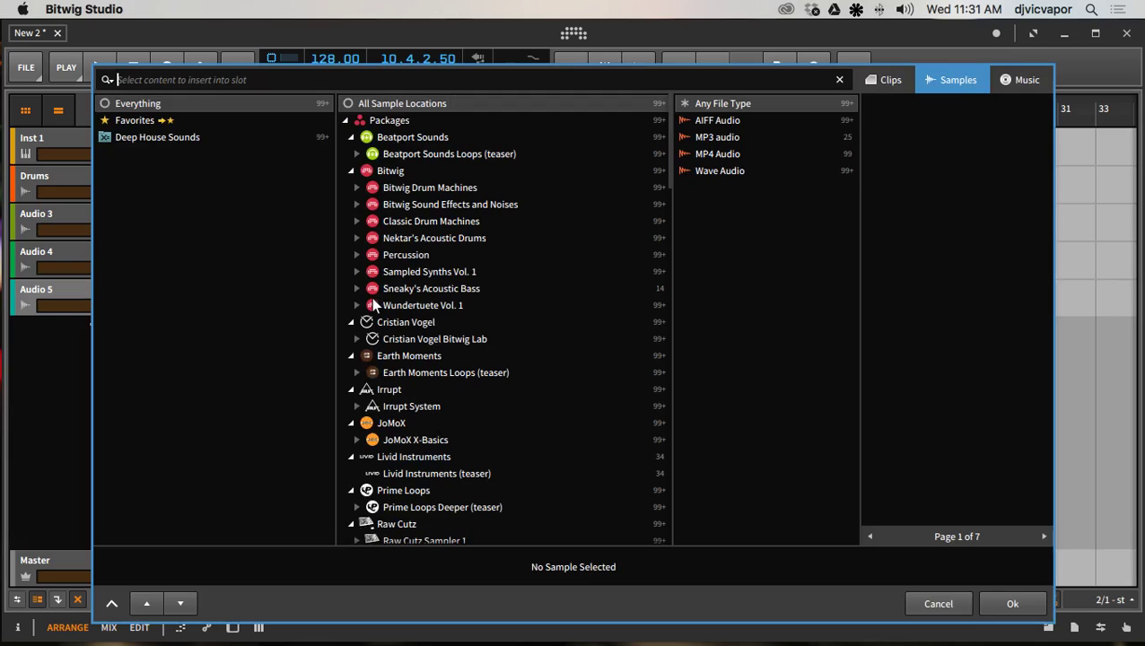
Step: Look through the installed sample packages in the location tree, including the contents of JoMoX X-Basics
{"action": "left_click", "coordinate": [351, 138]}
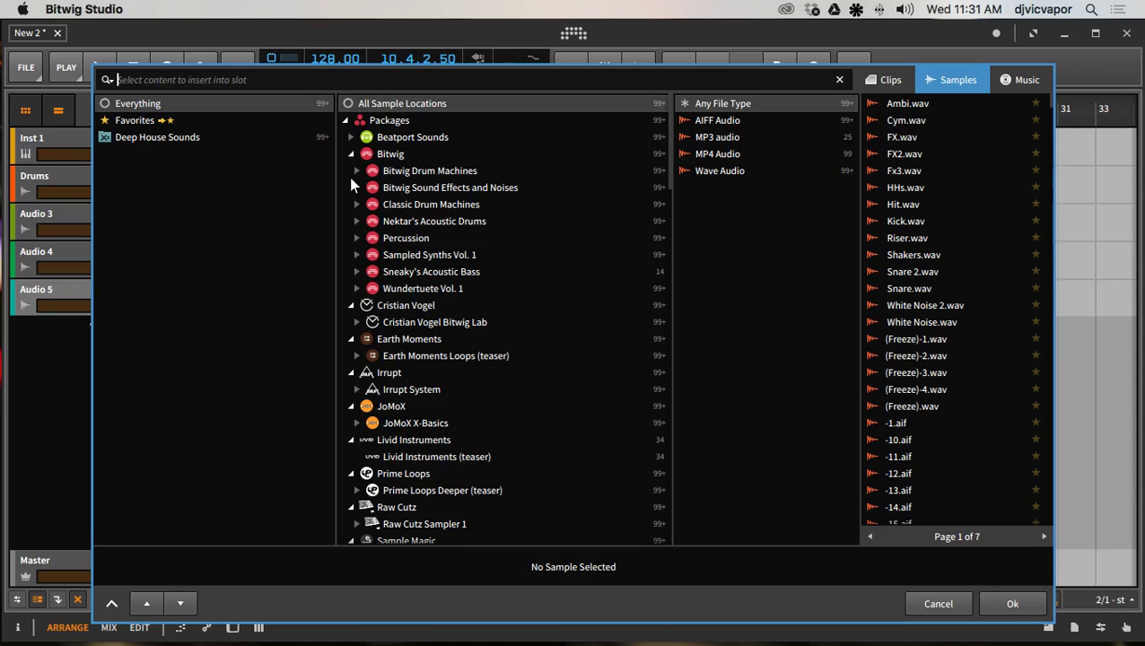
{"action": "scroll", "coordinate": [365, 307], "scroll_direction": "down", "scroll_amount": 1}
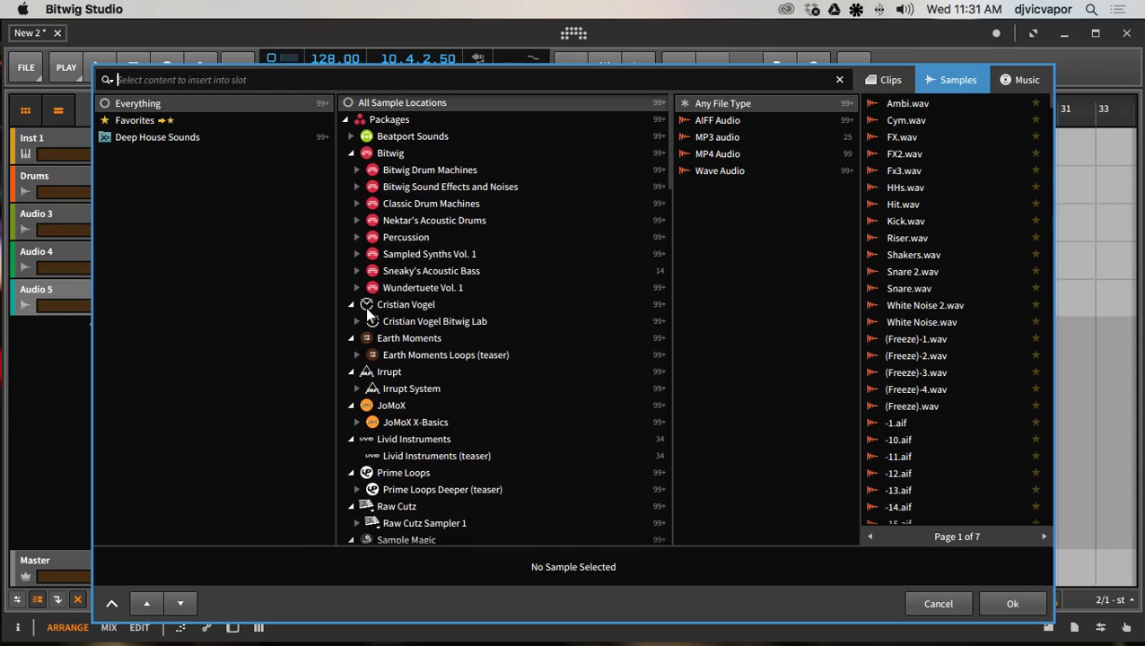
{"action": "scroll", "coordinate": [365, 307], "scroll_direction": "down", "scroll_amount": 5}
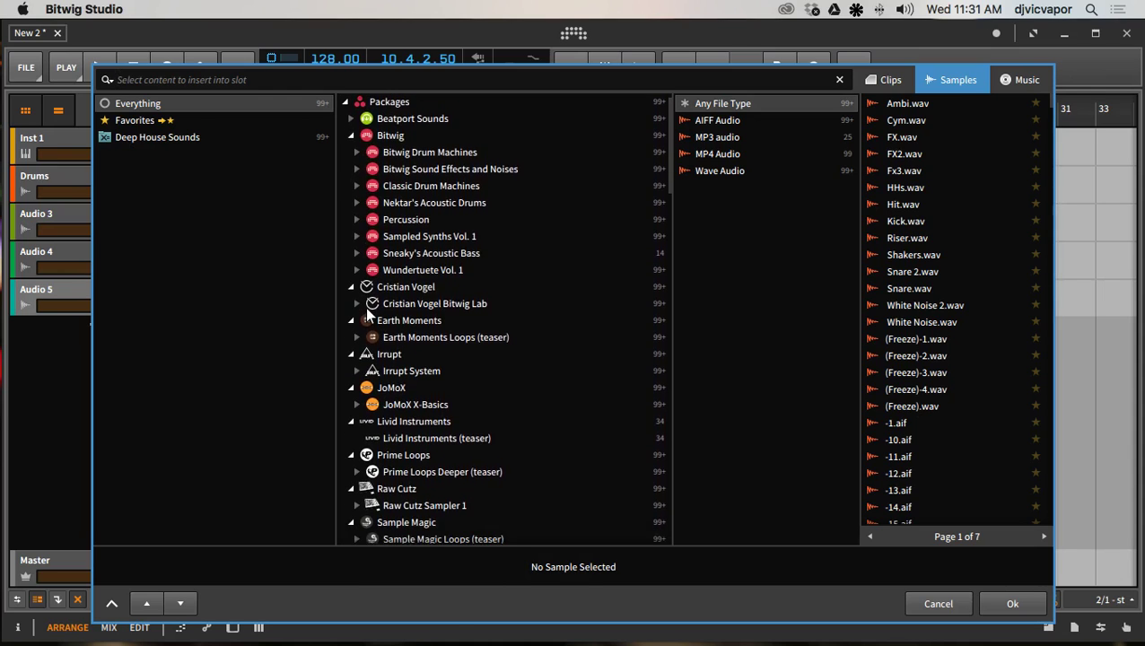
{"action": "scroll", "coordinate": [365, 307], "scroll_direction": "down", "scroll_amount": 4}
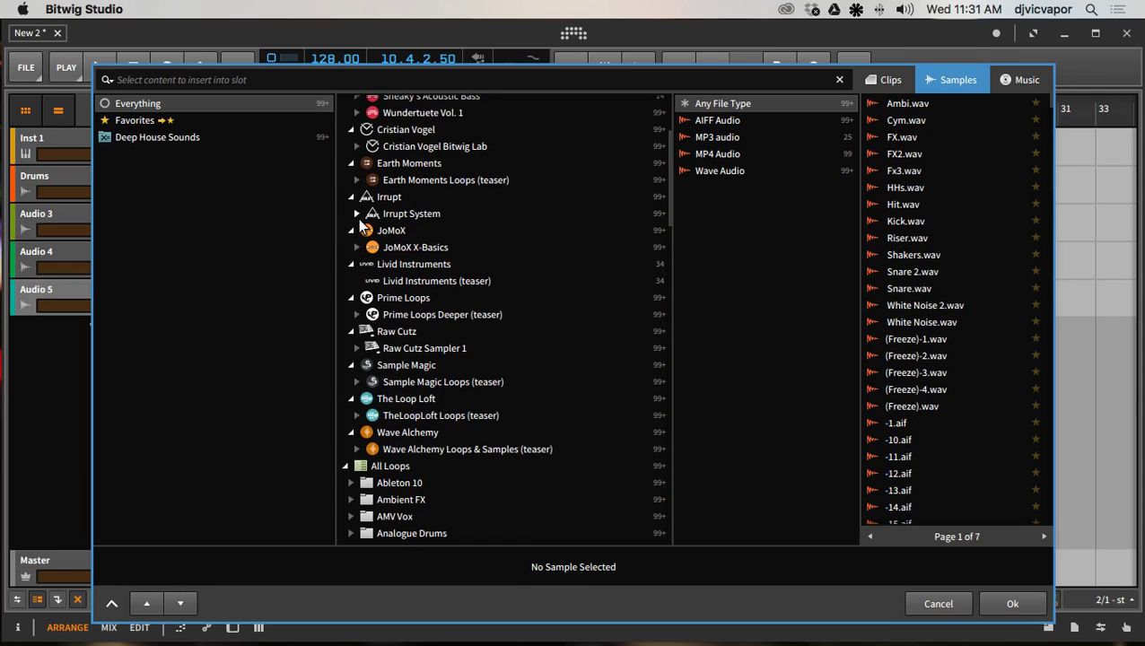
{"action": "scroll", "coordinate": [359, 225], "scroll_direction": "up", "scroll_amount": 1}
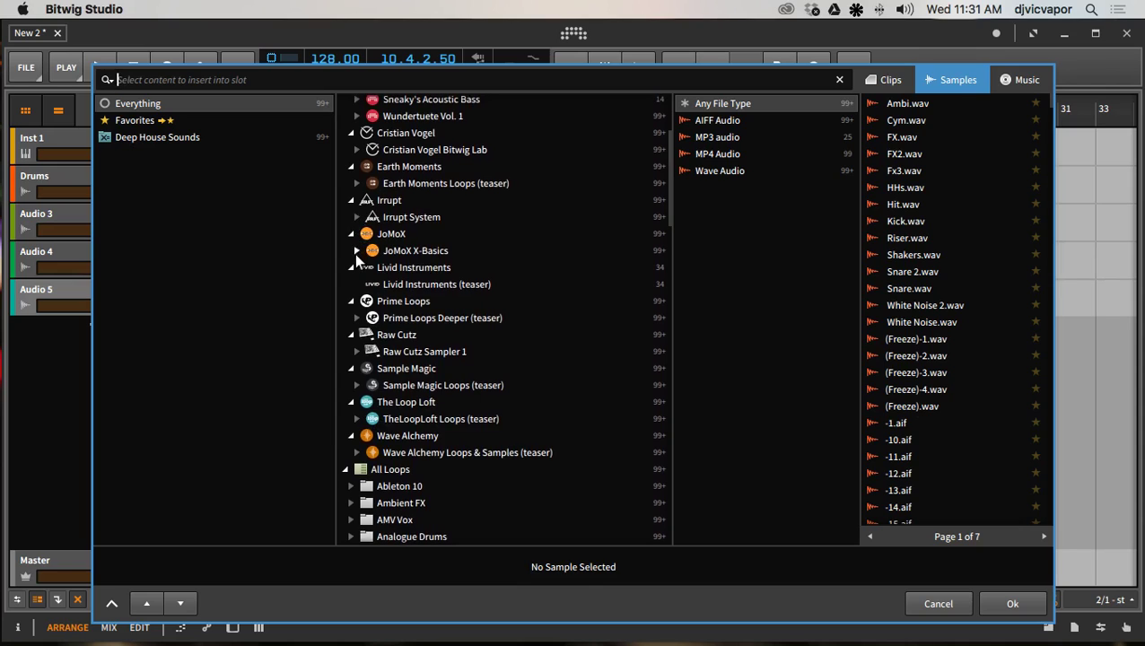
{"action": "left_click", "coordinate": [357, 251]}
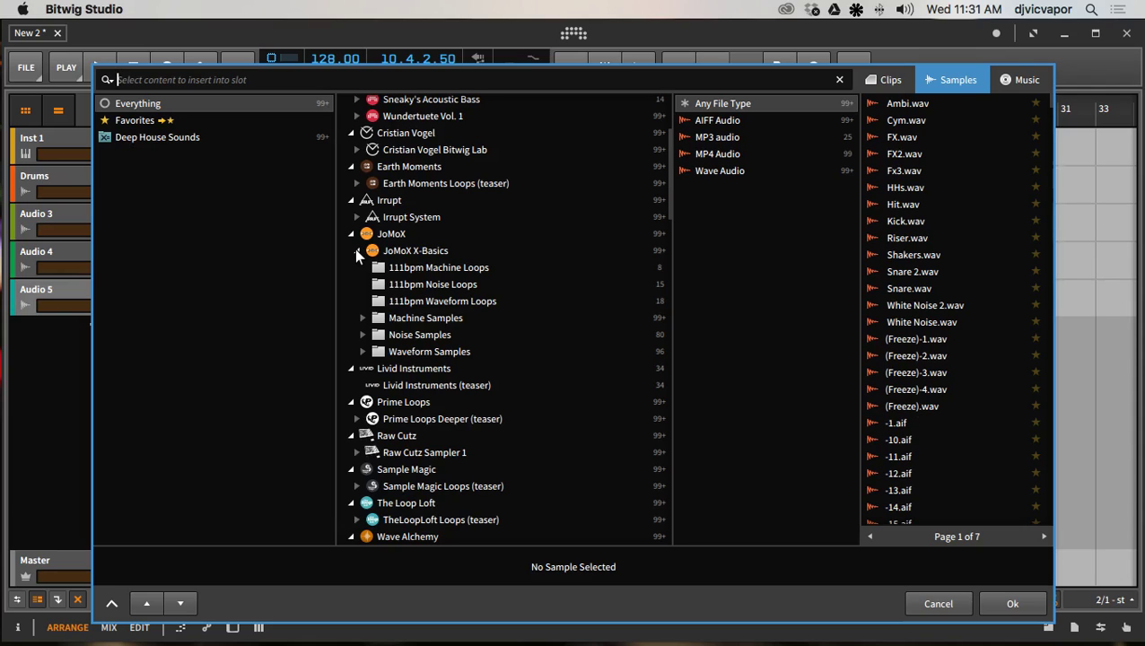
{"action": "left_click", "coordinate": [356, 250]}
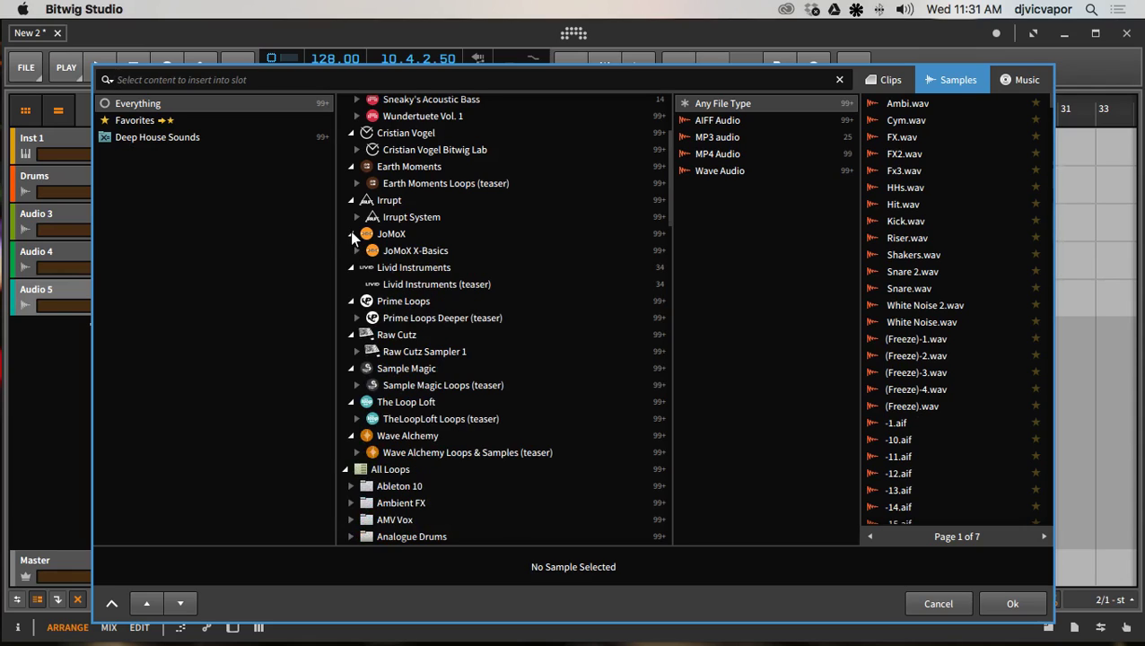
{"action": "scroll", "coordinate": [382, 333], "scroll_direction": "down", "scroll_amount": 1}
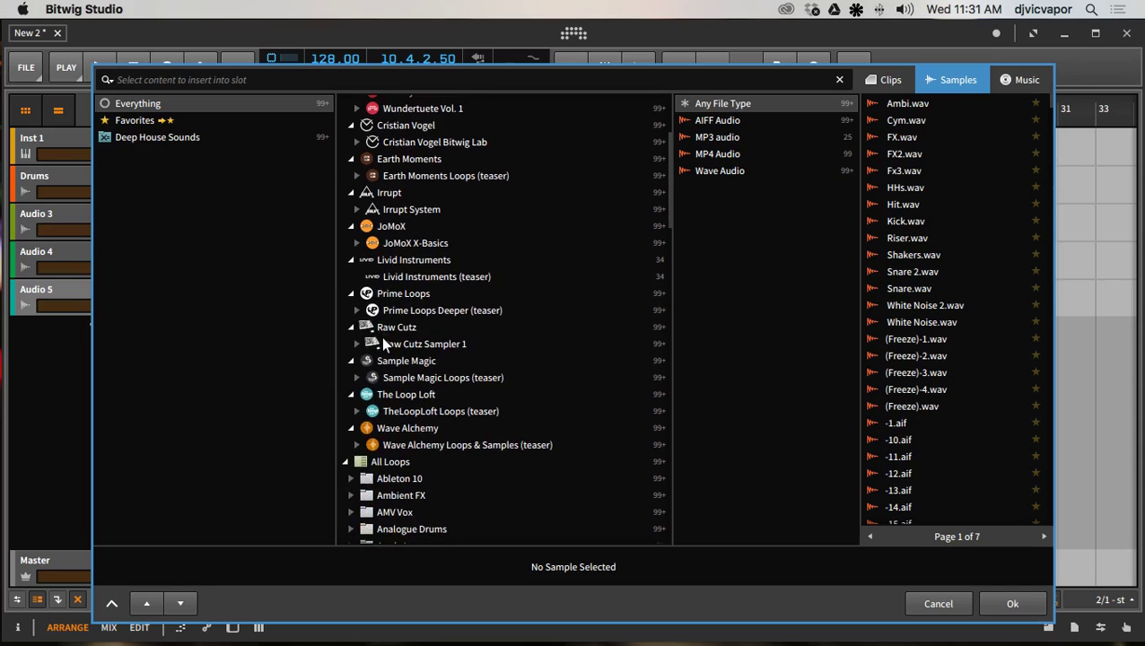
{"action": "scroll", "coordinate": [381, 336], "scroll_direction": "up", "scroll_amount": 5}
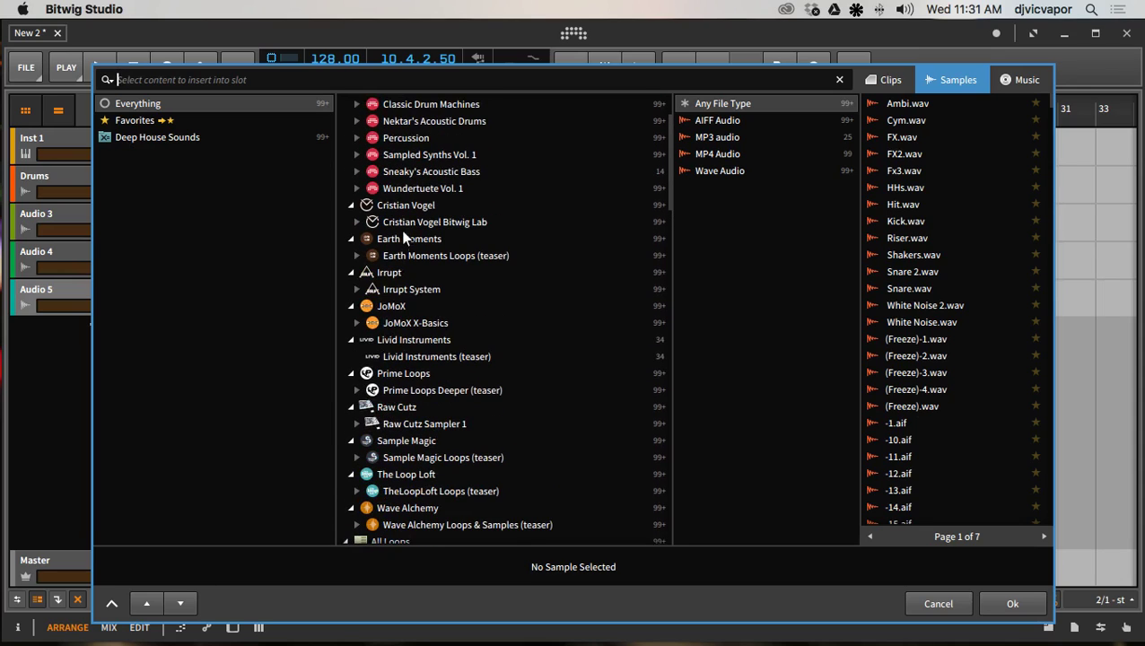
{"action": "scroll", "coordinate": [403, 236], "scroll_direction": "up", "scroll_amount": 1}
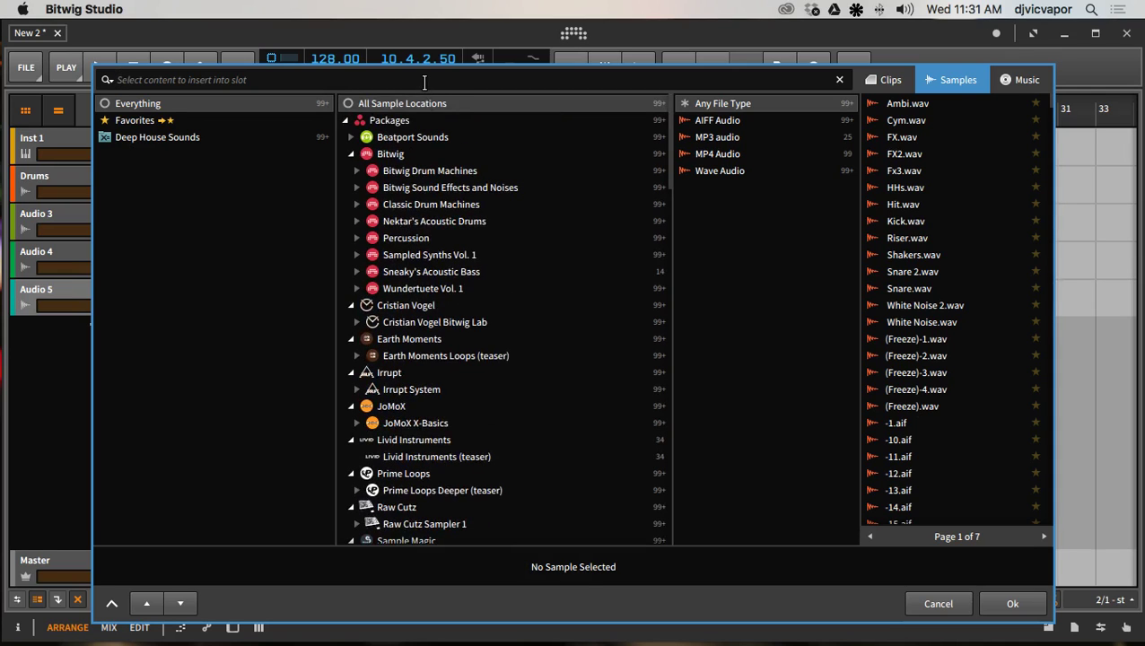
Step: Search the samples for "clap" and audition the BP 90's Underground Clap loop from the 90s Underground construction kit
{"action": "type", "text": "clap"}
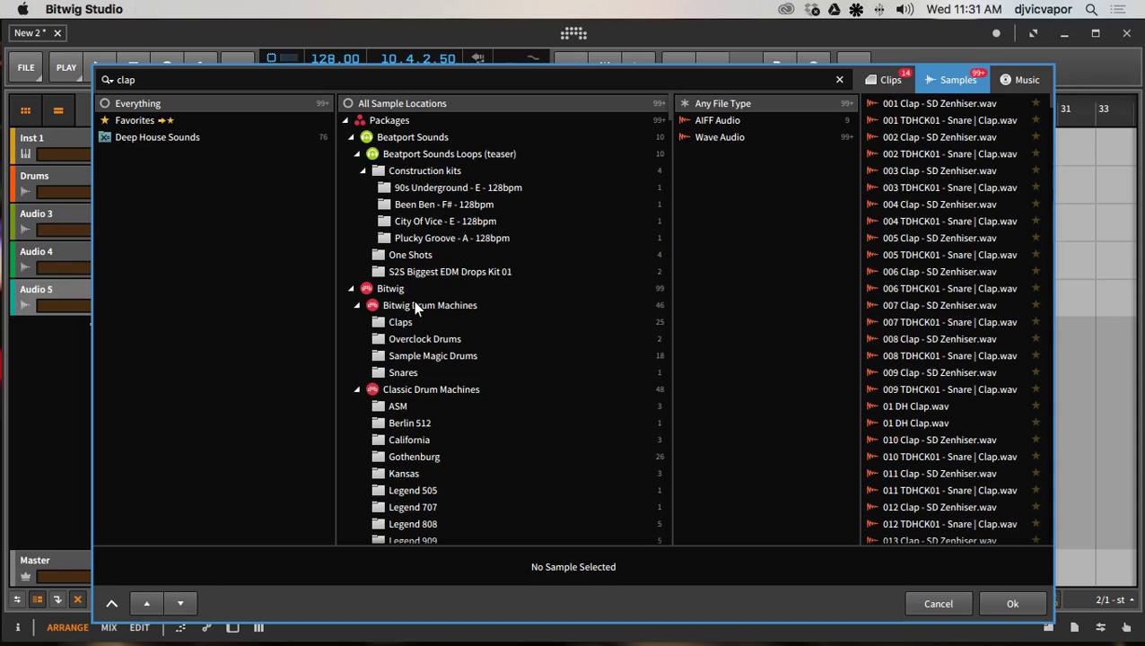
{"action": "scroll", "coordinate": [415, 308], "scroll_direction": "down", "scroll_amount": 1}
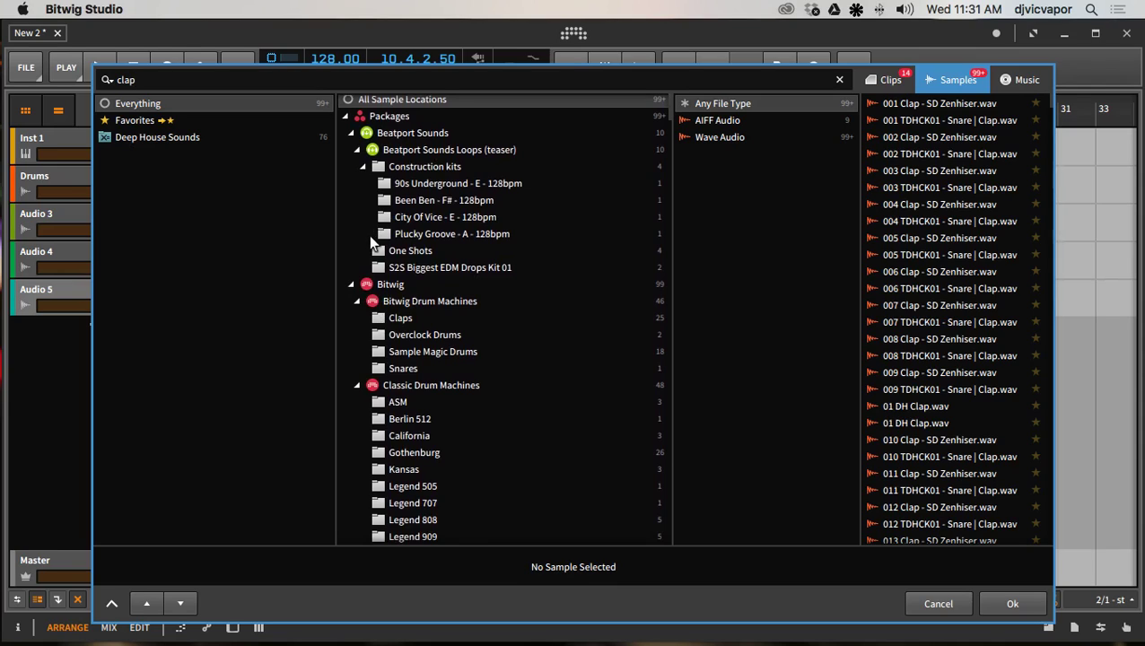
{"action": "left_click", "coordinate": [383, 183]}
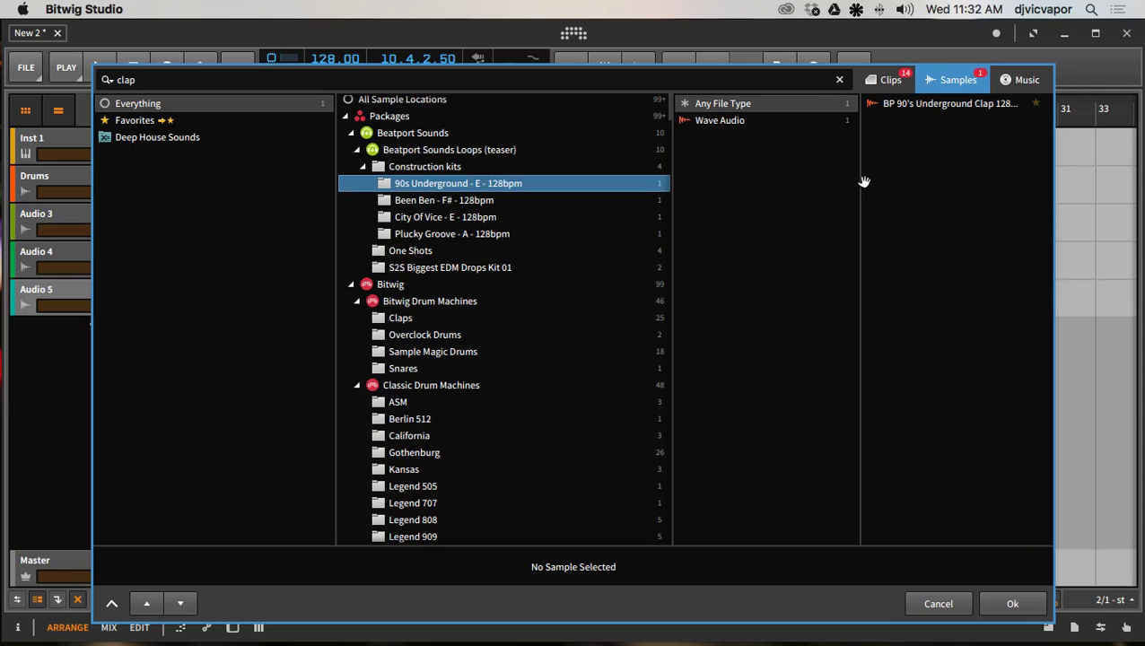
{"action": "left_click", "coordinate": [1021, 103]}
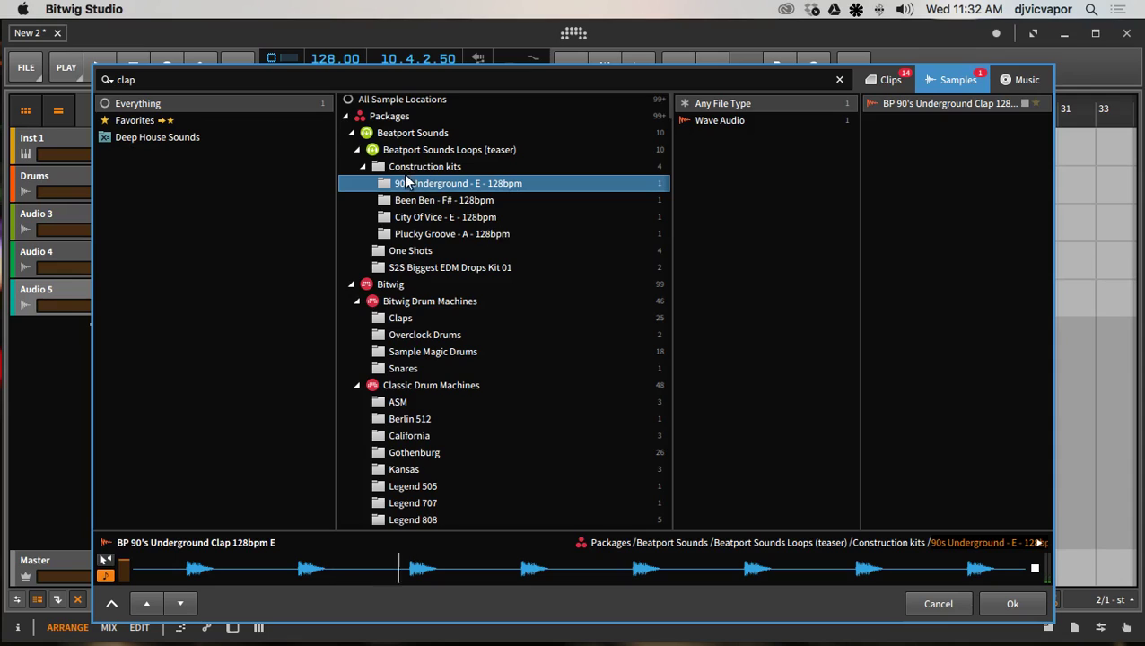
{"action": "left_click", "coordinate": [1023, 103]}
Step: Clear the search text and collapse the Construction kits and Beatport Sounds Loops (teaser) folders
{"action": "left_click_drag", "start_coordinate": [278, 80], "coordinate": [103, 85]}
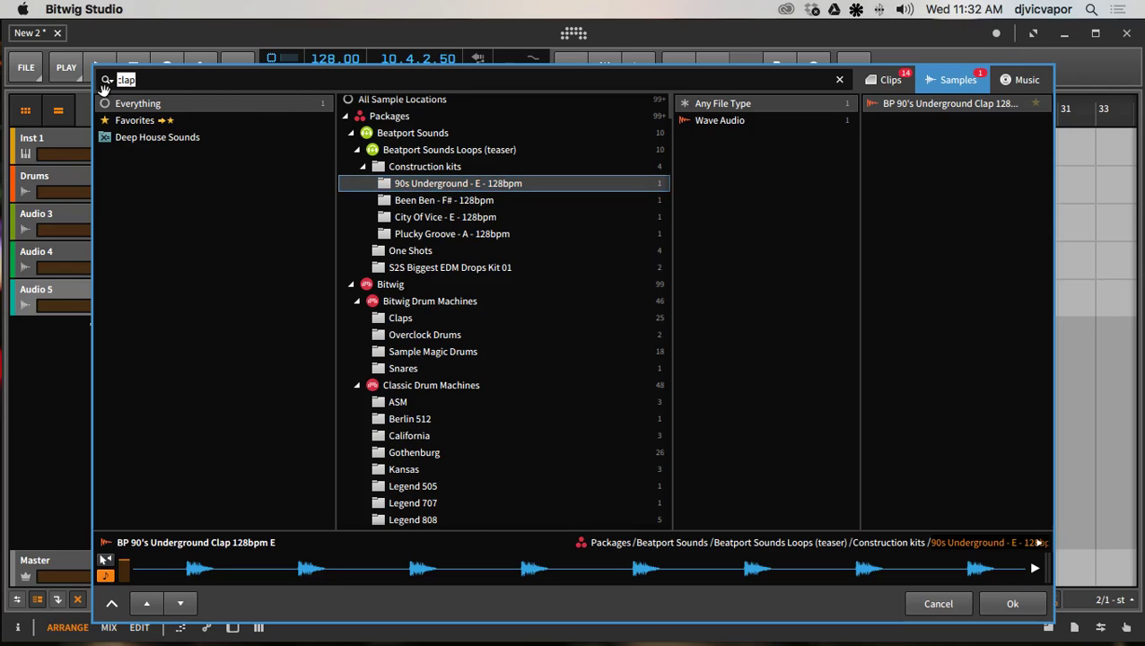
{"action": "key", "text": "BackSpace"}
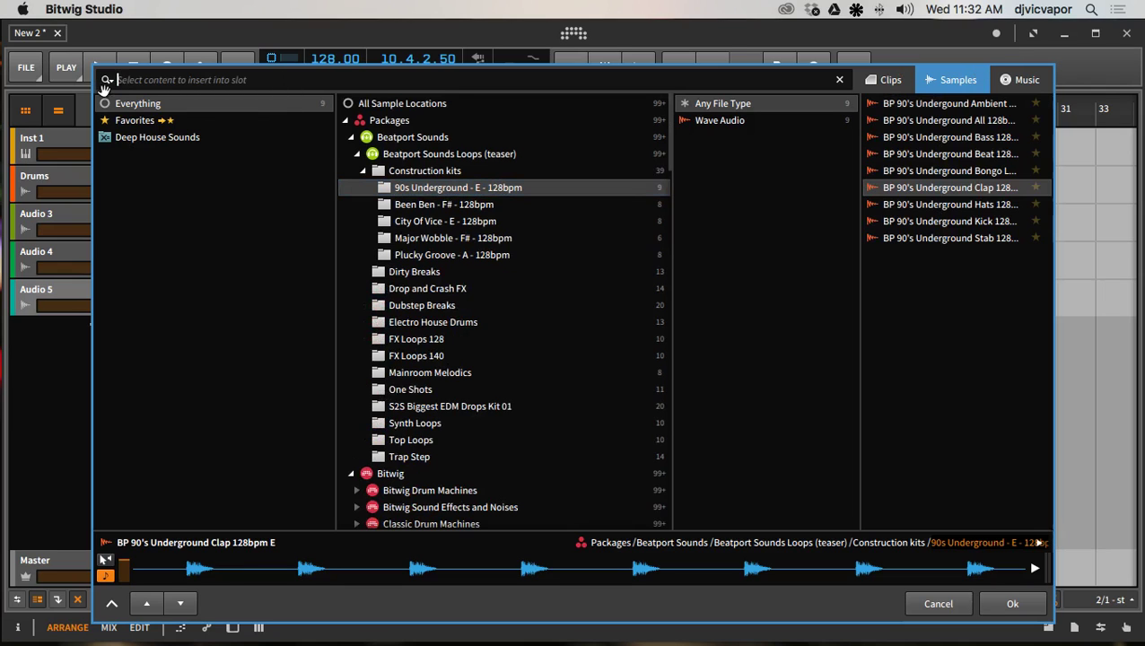
{"action": "left_click", "coordinate": [359, 170]}
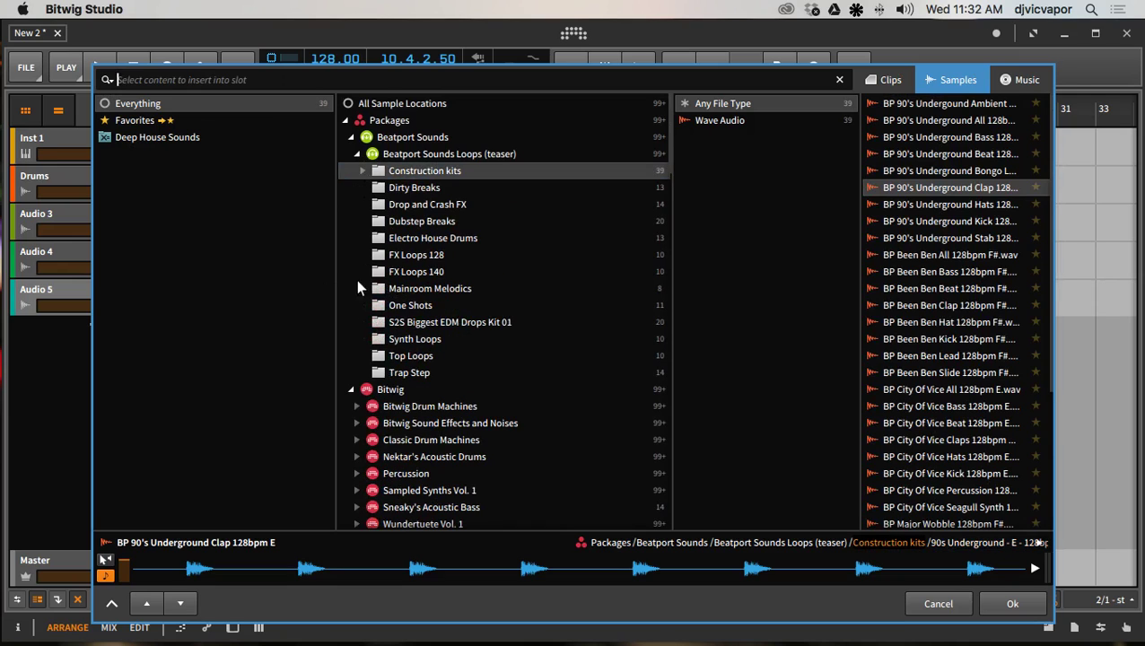
{"action": "left_click", "coordinate": [355, 155]}
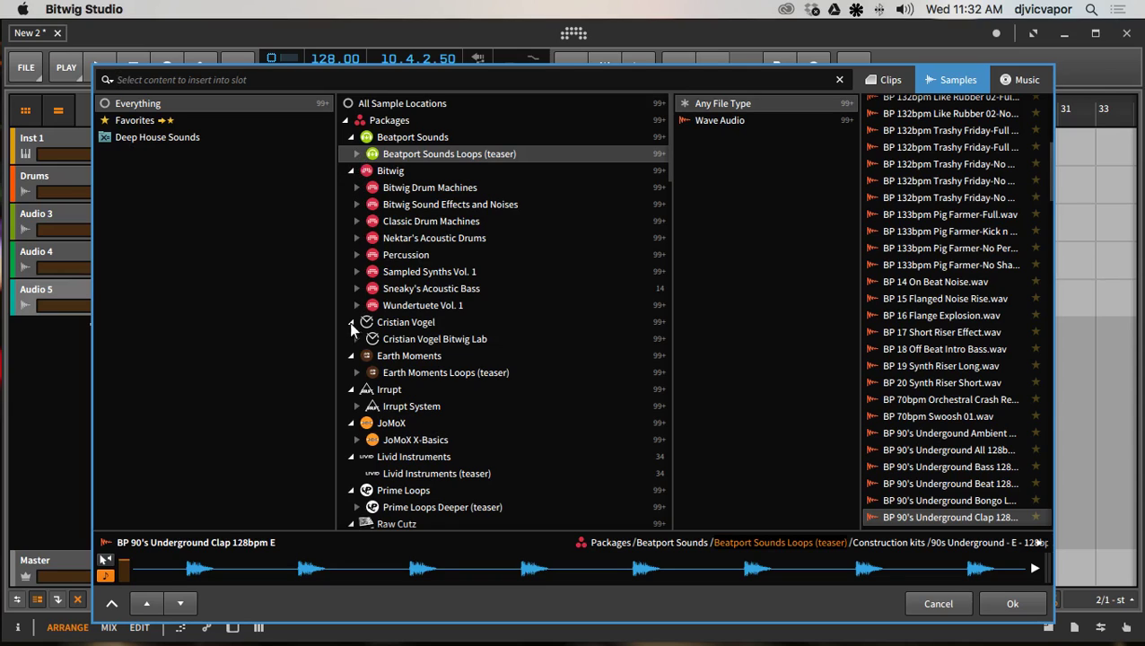
Step: Audition Birdie Percussion Loop, Birdie Top Loops A and B, and Bumbu Top Loop B from Irrupt System's DRUMS folder, then collapse the package
{"action": "left_click", "coordinate": [357, 407]}
{"action": "scroll", "coordinate": [368, 418], "scroll_direction": "down", "scroll_amount": 2}
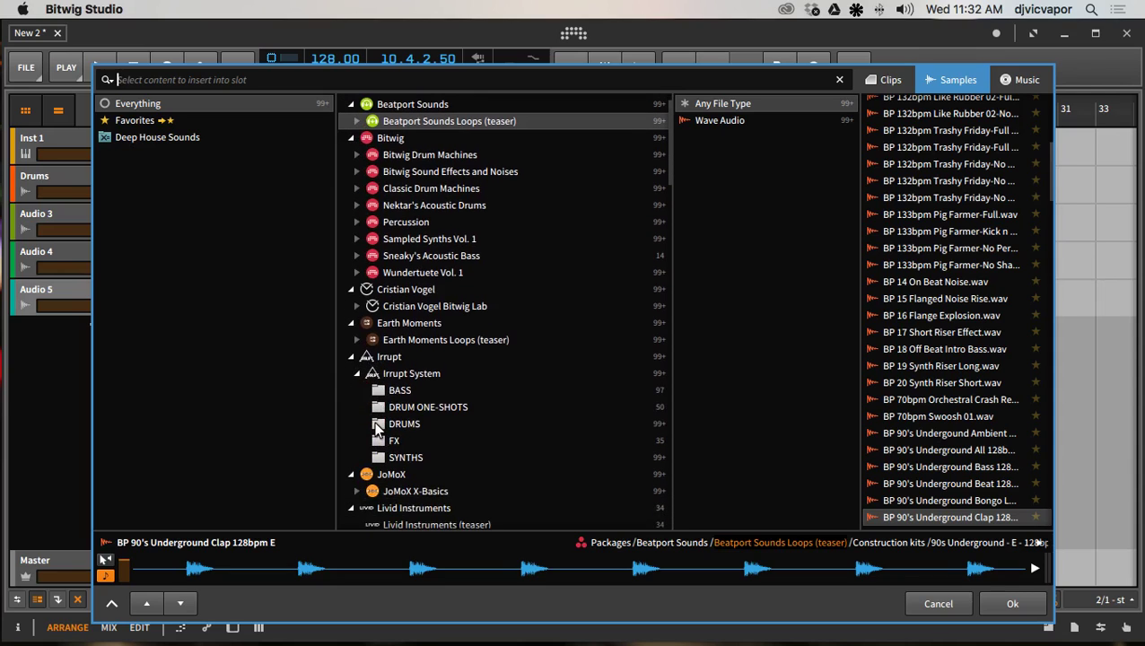
{"action": "left_click", "coordinate": [376, 428]}
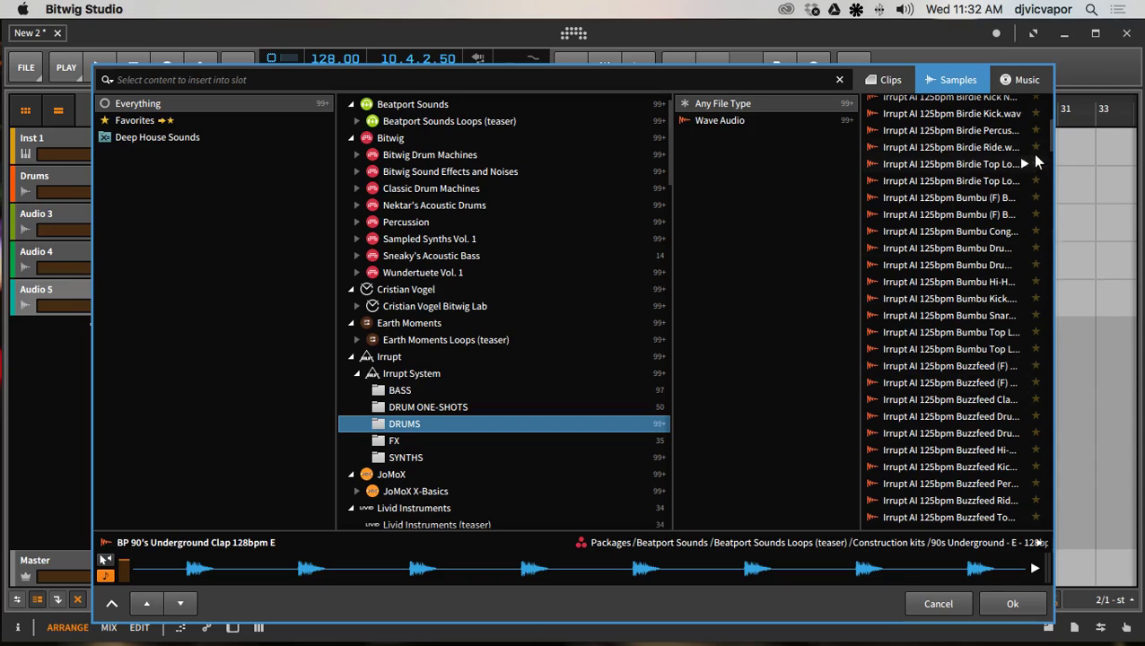
{"action": "left_click", "coordinate": [1016, 131]}
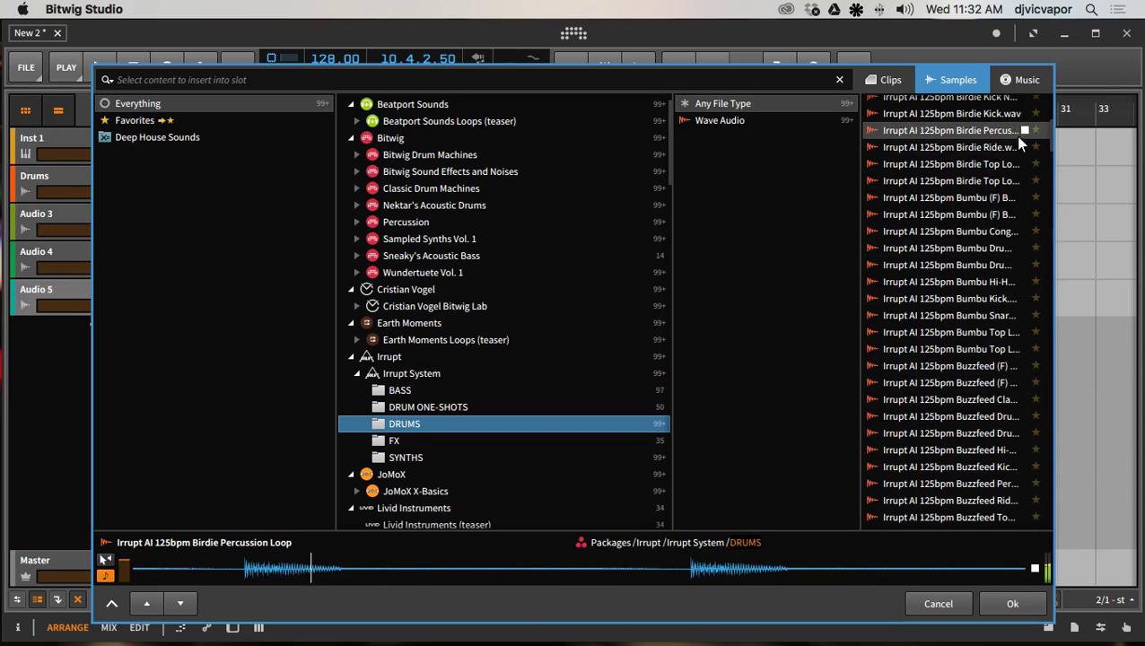
{"action": "left_click", "coordinate": [1017, 163]}
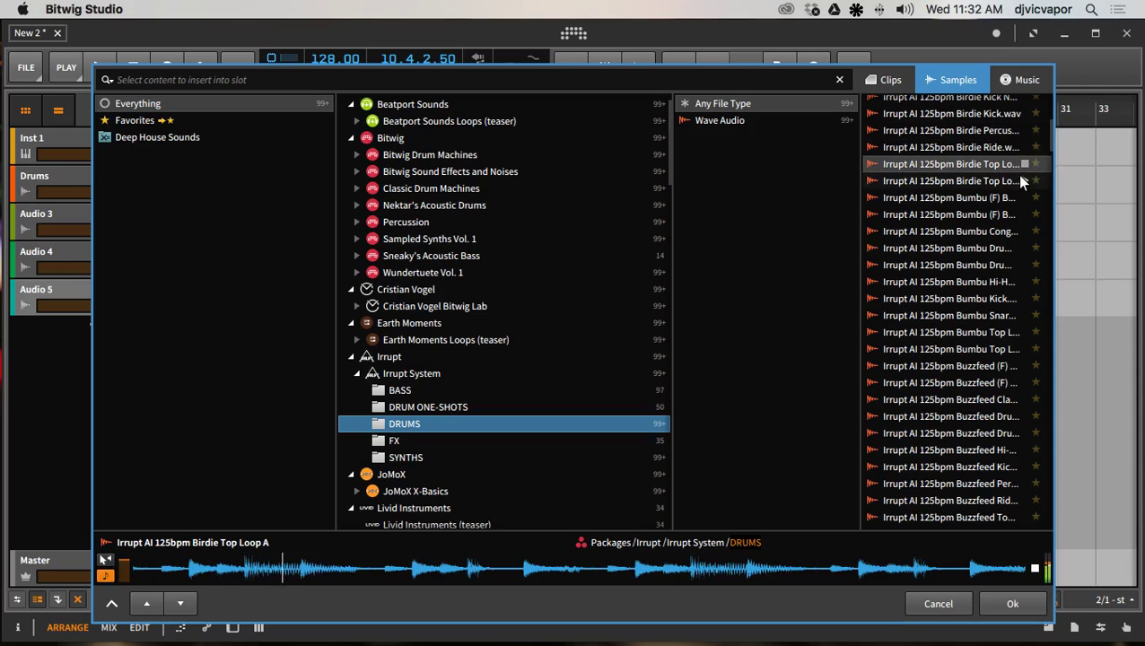
{"action": "left_click", "coordinate": [1019, 180]}
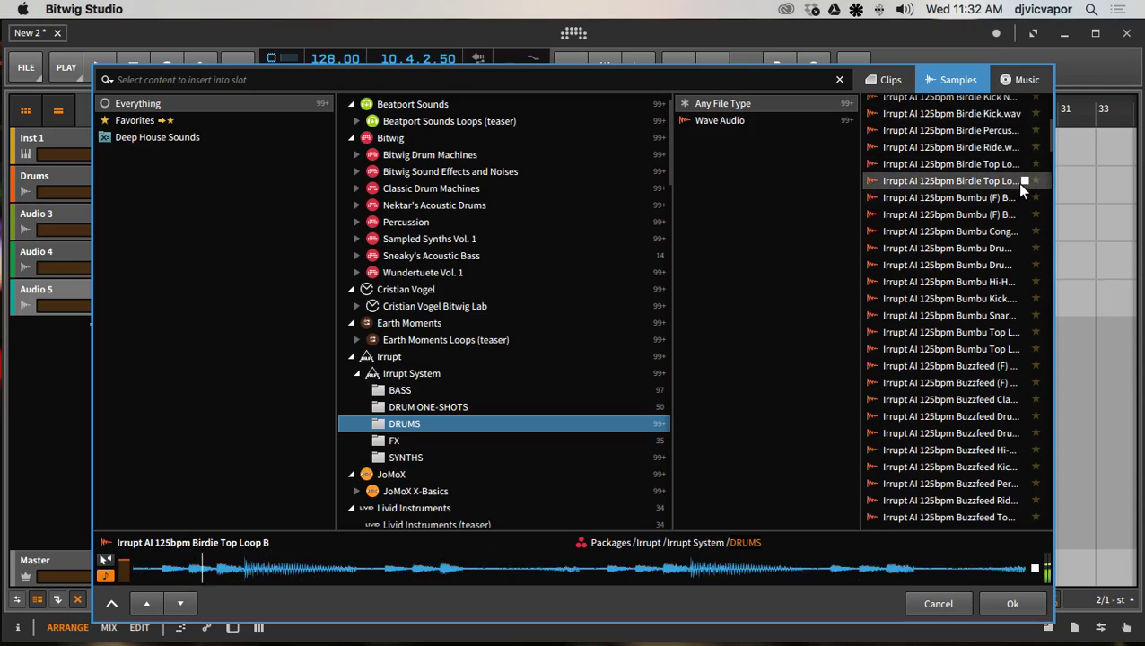
{"action": "left_click", "coordinate": [1015, 349]}
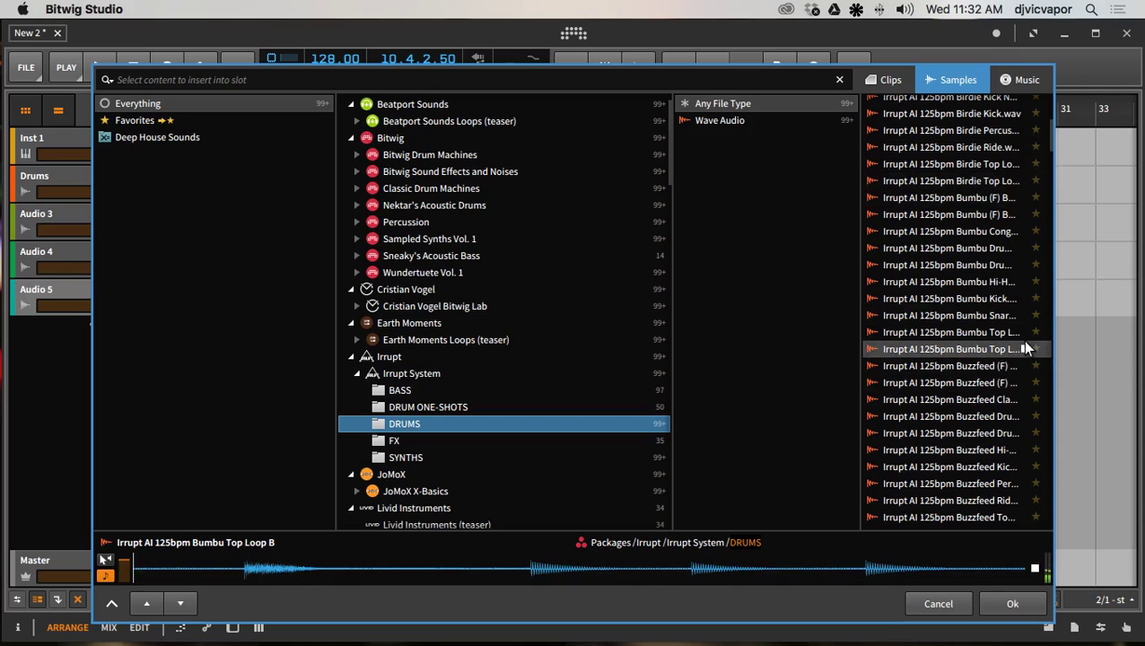
{"action": "scroll", "coordinate": [991, 413], "scroll_direction": "down", "scroll_amount": 2}
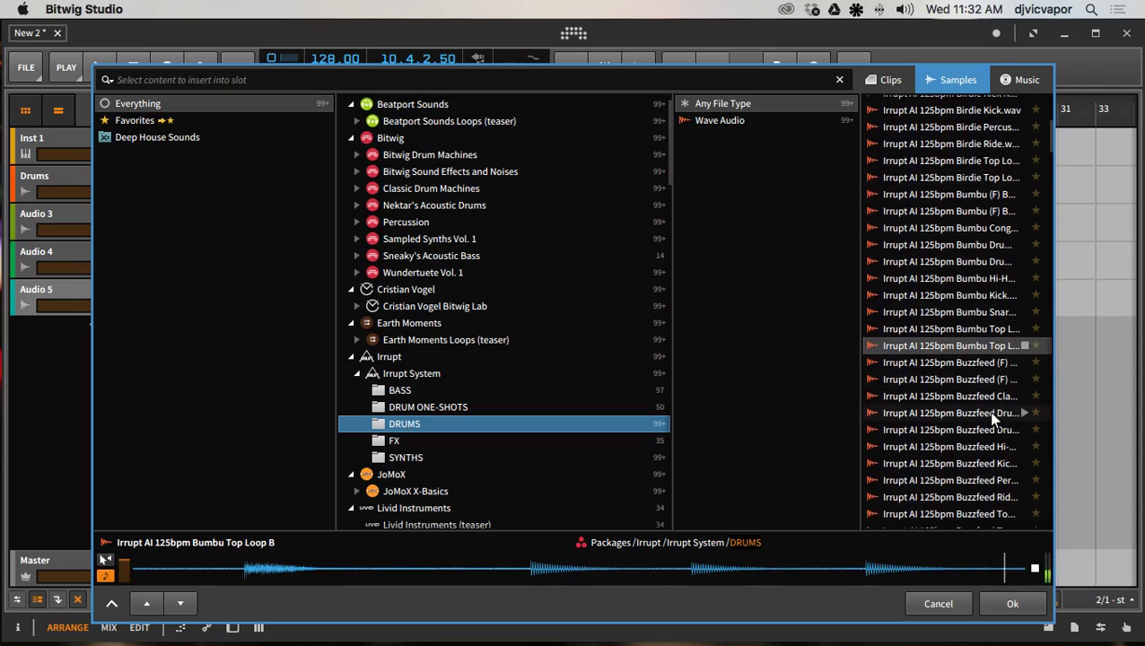
{"action": "scroll", "coordinate": [990, 416], "scroll_direction": "down", "scroll_amount": 8}
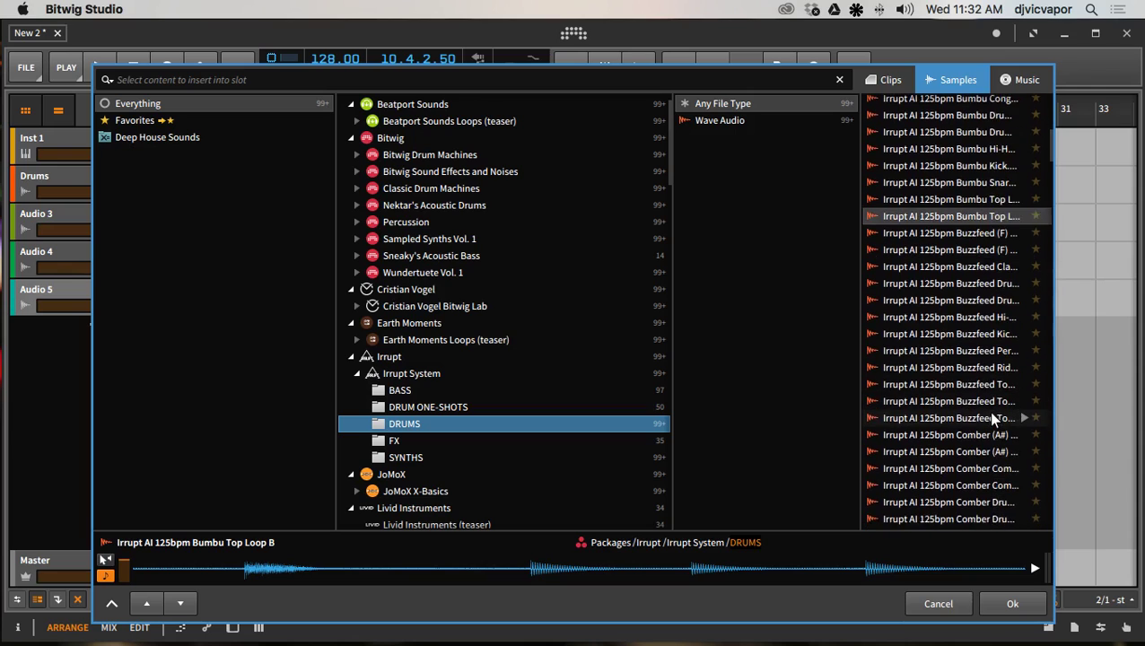
{"action": "scroll", "coordinate": [987, 411], "scroll_direction": "down", "scroll_amount": 11}
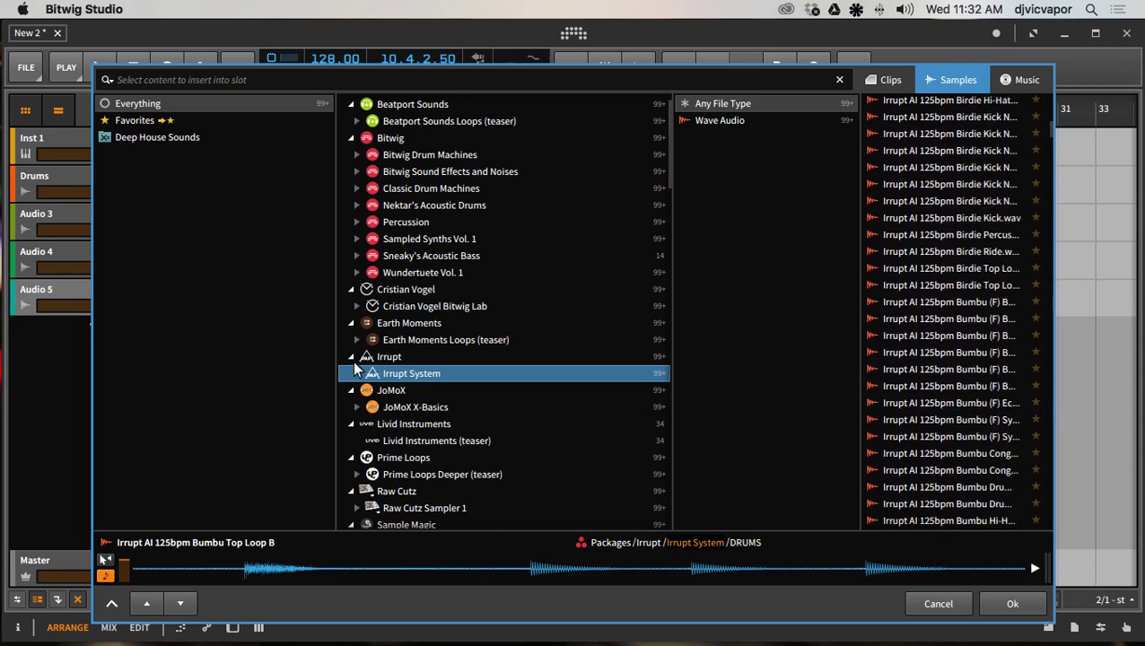
{"action": "left_click", "coordinate": [356, 374]}
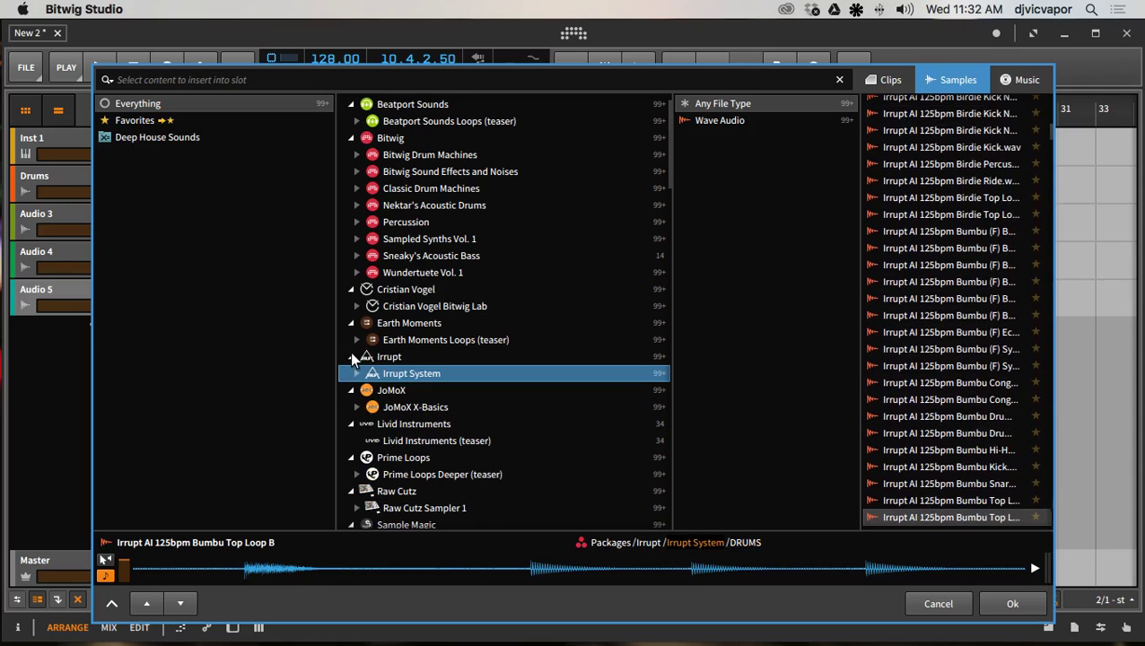
Step: Audition the JoMoX 111bpm 909tt and 808tt loops from the 111bpm Machine Loops folder of JoMoX X-Basics
{"action": "left_click", "coordinate": [357, 407]}
{"action": "scroll", "coordinate": [528, 361], "scroll_direction": "down", "scroll_amount": 1}
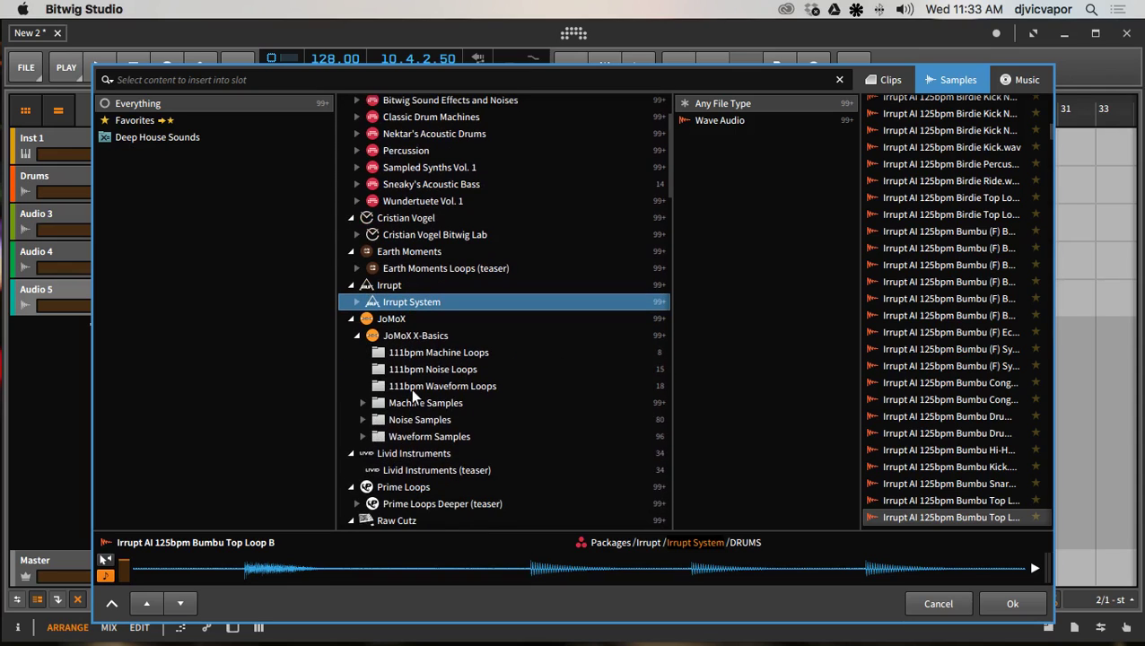
{"action": "left_click", "coordinate": [378, 355]}
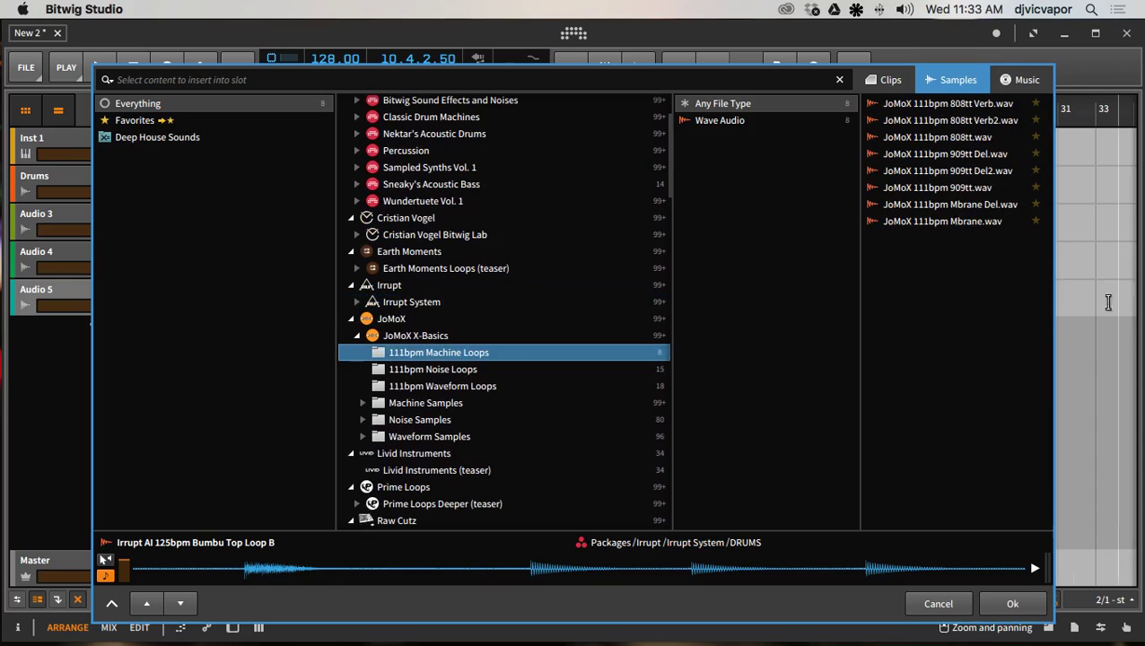
{"action": "mouse_move", "coordinate": [1031, 204]}
{"action": "left_click", "coordinate": [1021, 183]}
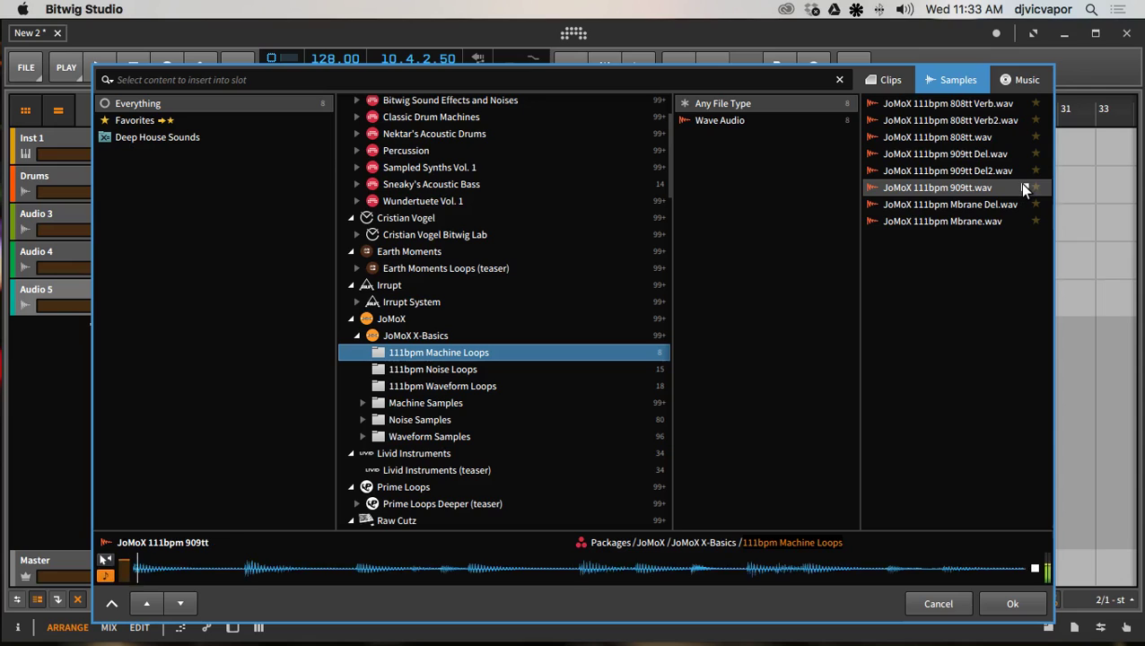
{"action": "left_click", "coordinate": [1019, 139]}
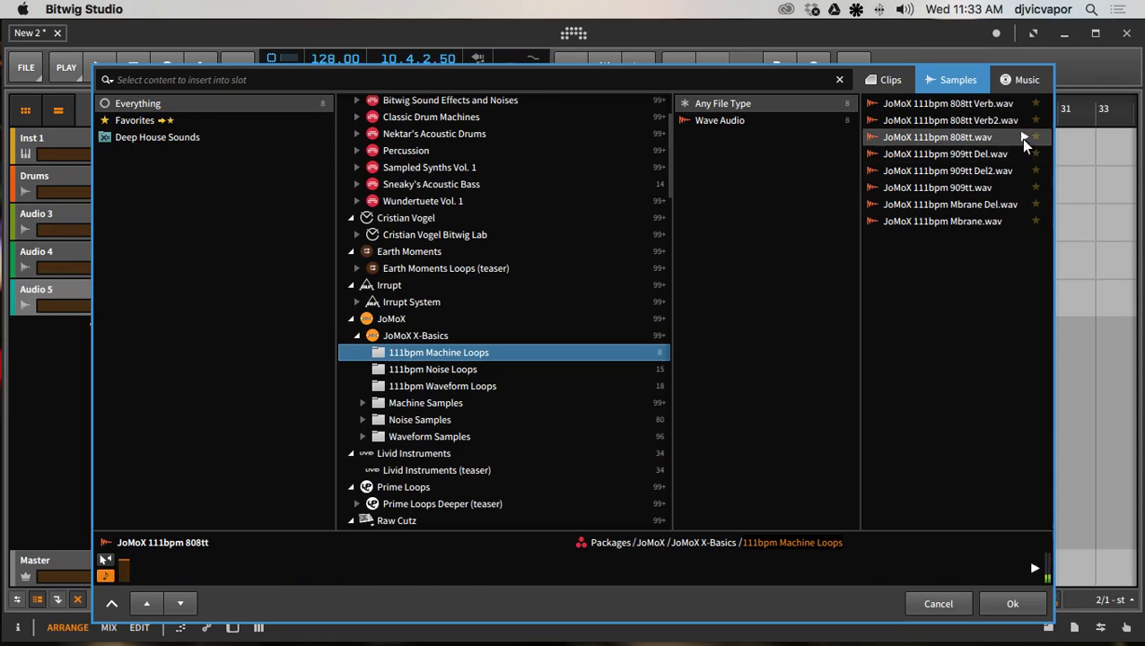
Step: Audition the JoMoX 111bpm 808tt Verb2 loop and list the samples of the Livid Instruments (teaser) package
{"action": "left_click", "coordinate": [1017, 119]}
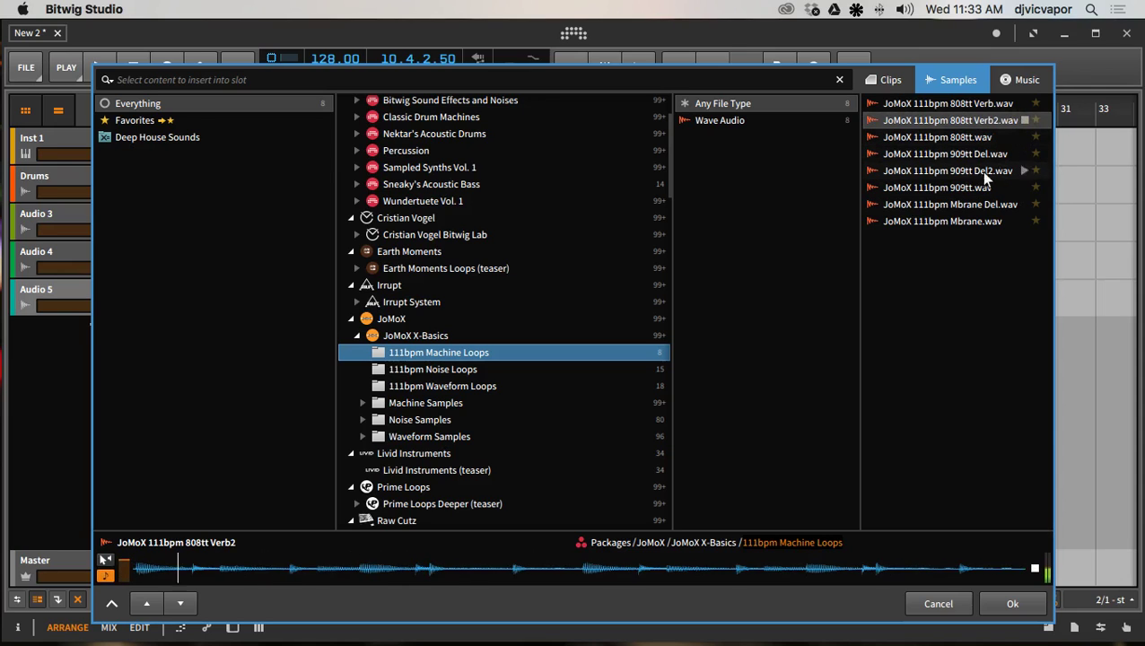
{"action": "left_click", "coordinate": [1031, 569]}
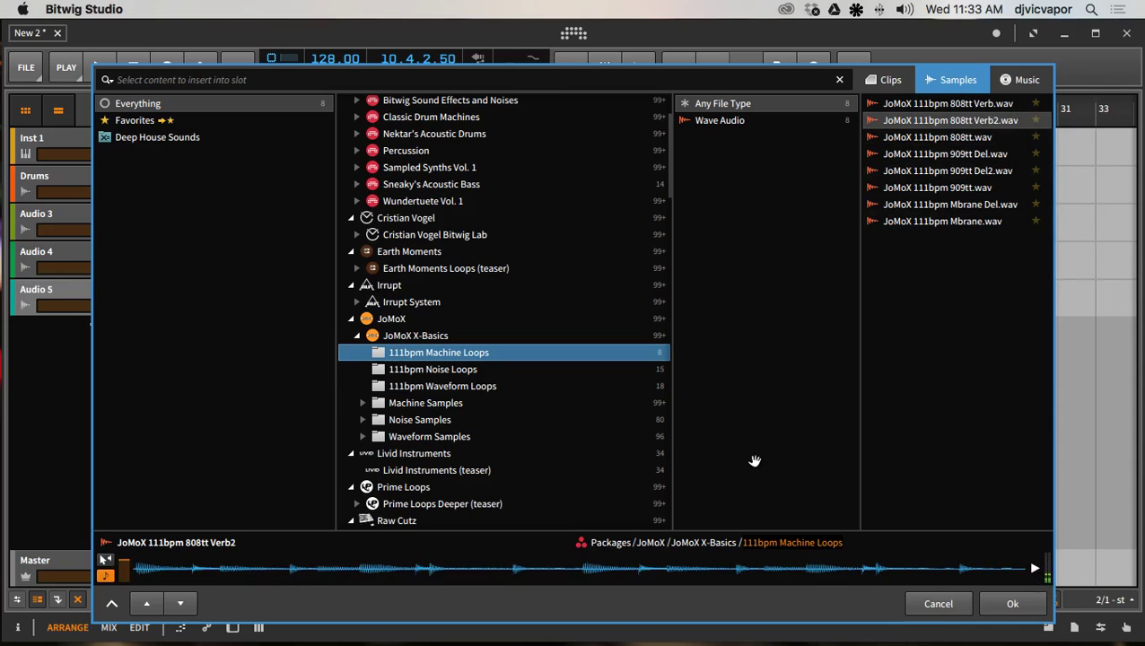
{"action": "left_click", "coordinate": [363, 470]}
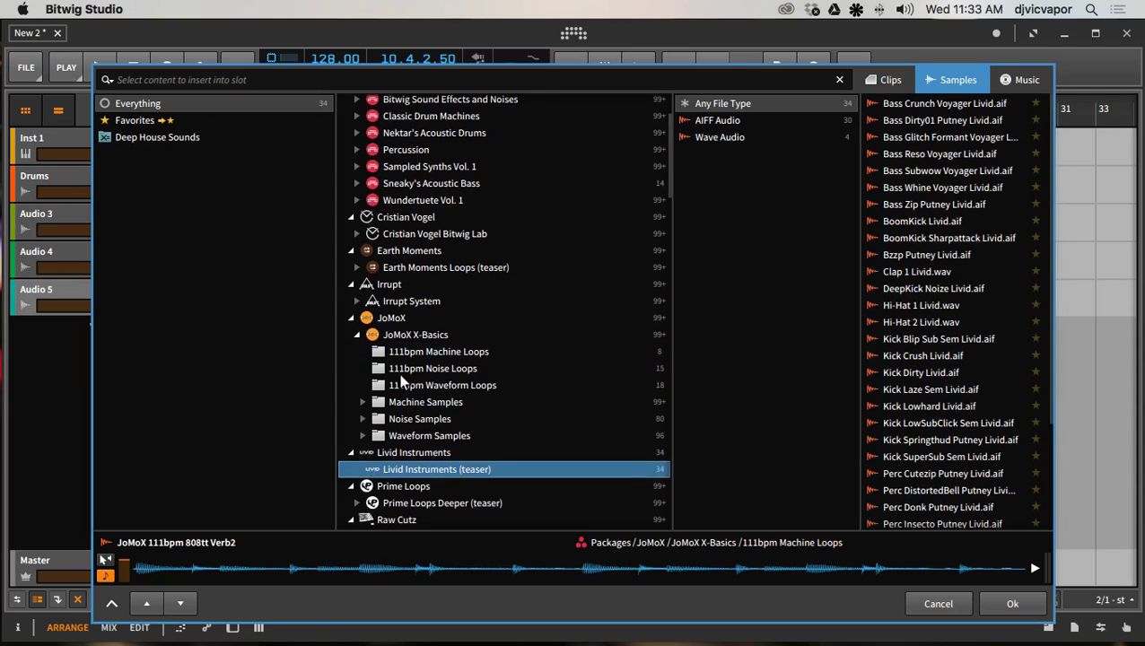
Step: Audition the PL 125bpm ShakinHats Drums loop from the Prime Loops - Chillstep Express folder and look through the folder's other samples
{"action": "scroll", "coordinate": [399, 395], "scroll_direction": "down", "scroll_amount": 3}
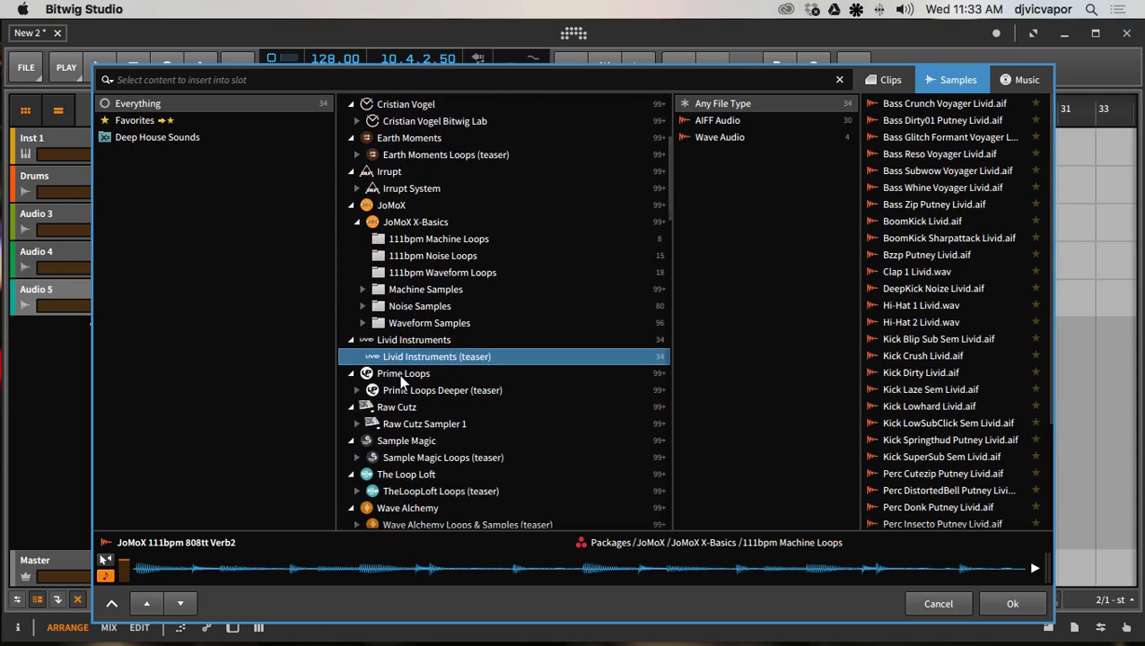
{"action": "left_click", "coordinate": [357, 390]}
{"action": "scroll", "coordinate": [412, 385], "scroll_direction": "down", "scroll_amount": 1}
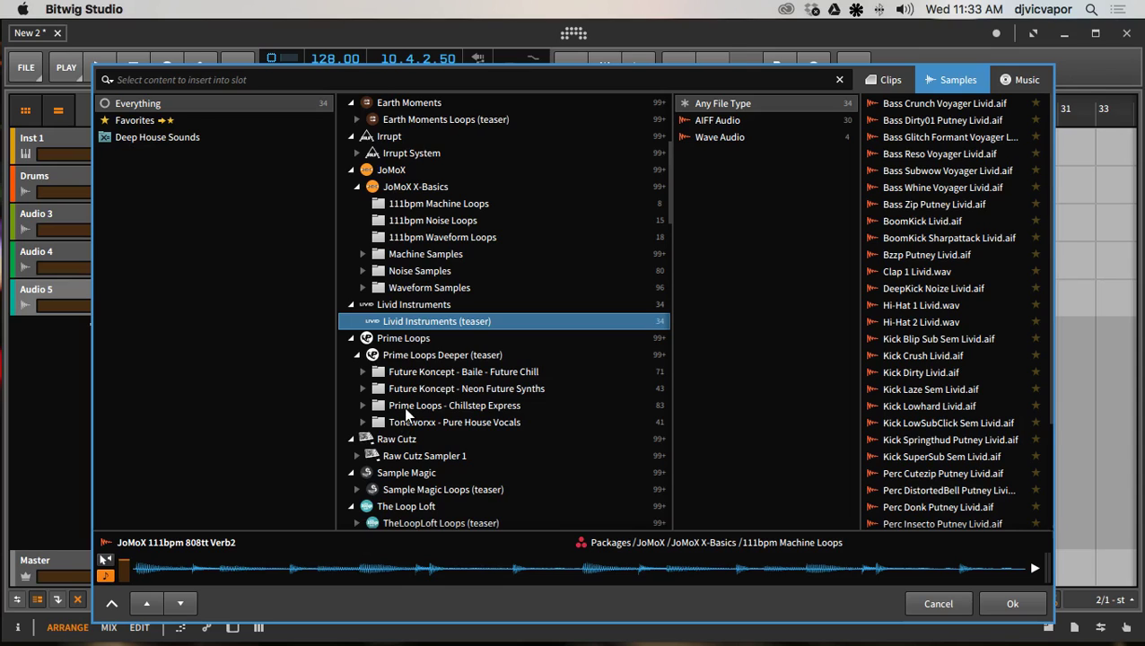
{"action": "left_click", "coordinate": [403, 408]}
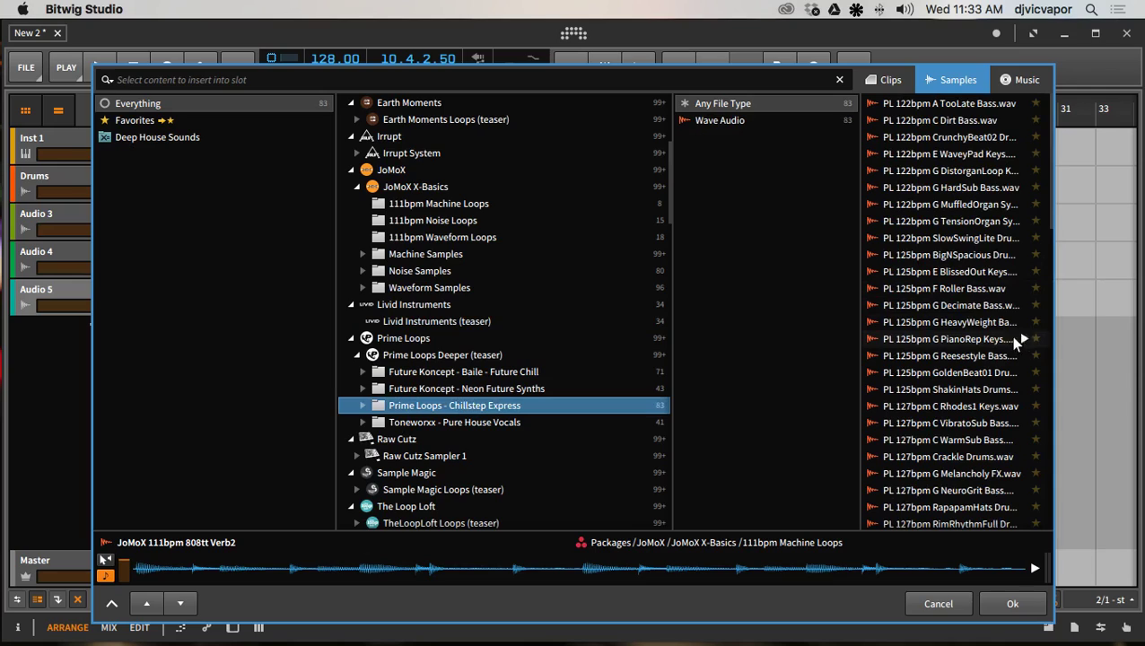
{"action": "left_click", "coordinate": [1015, 388]}
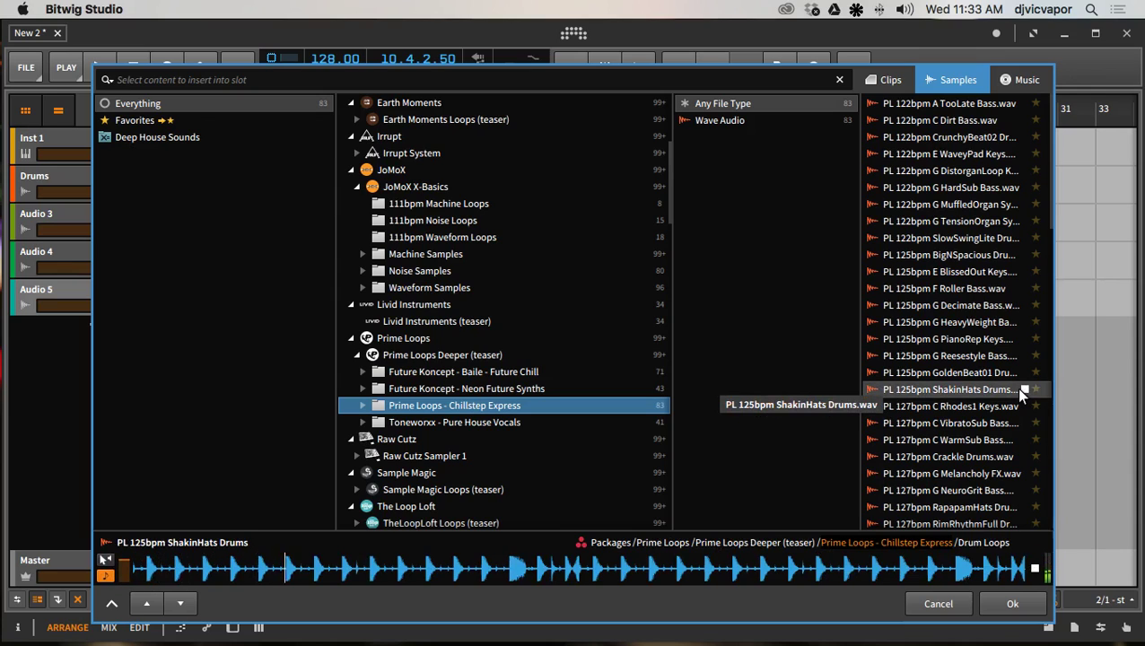
{"action": "left_click", "coordinate": [1033, 567]}
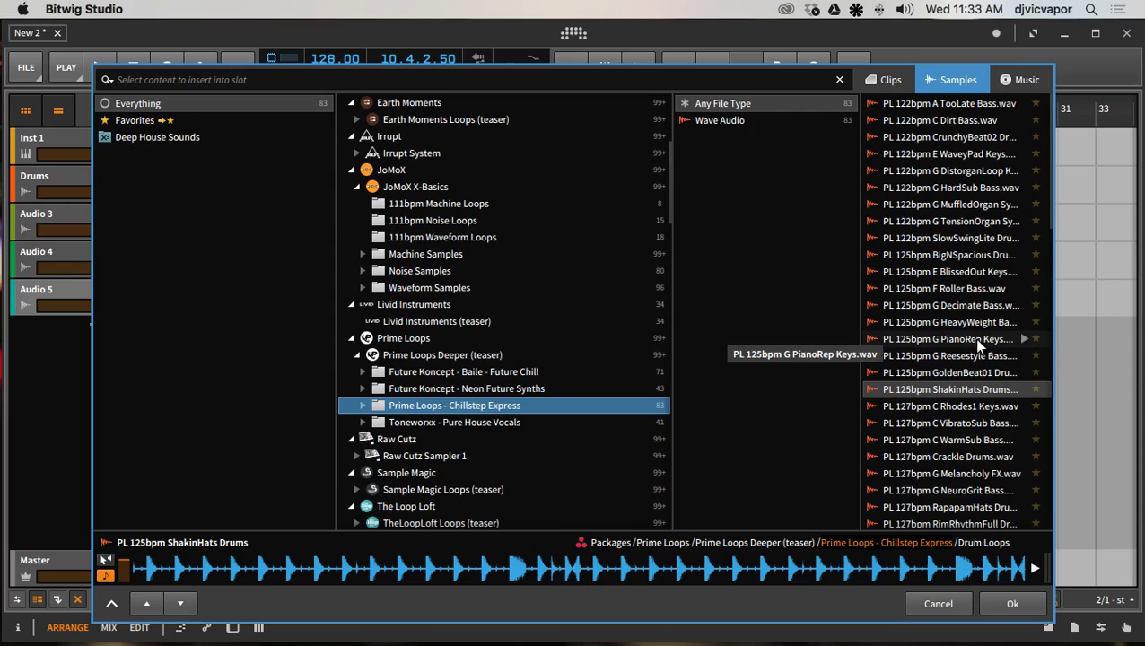
{"action": "scroll", "coordinate": [973, 338], "scroll_direction": "down", "scroll_amount": 5}
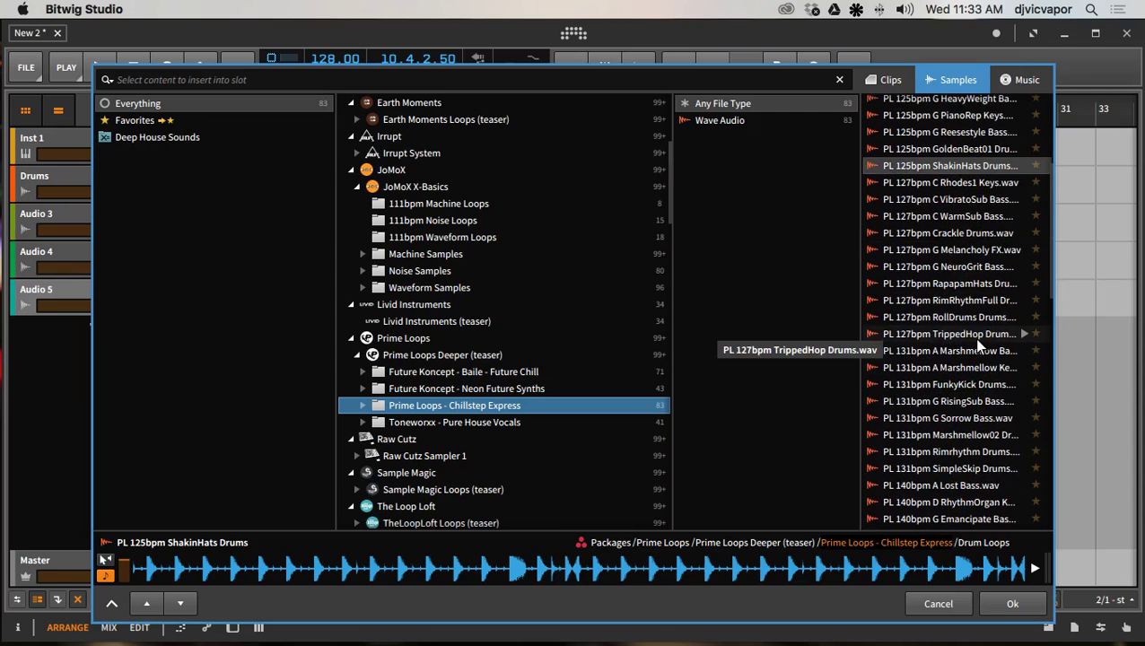
{"action": "scroll", "coordinate": [973, 338], "scroll_direction": "up", "scroll_amount": 5}
Step: Audition Samba Fast Kit Hat 01 121bpm and Shaker 3 140bpm from TheLoopLoft's Percussion folder, and insert the Samba loop into the slot
{"action": "scroll", "coordinate": [431, 333], "scroll_direction": "down", "scroll_amount": 3}
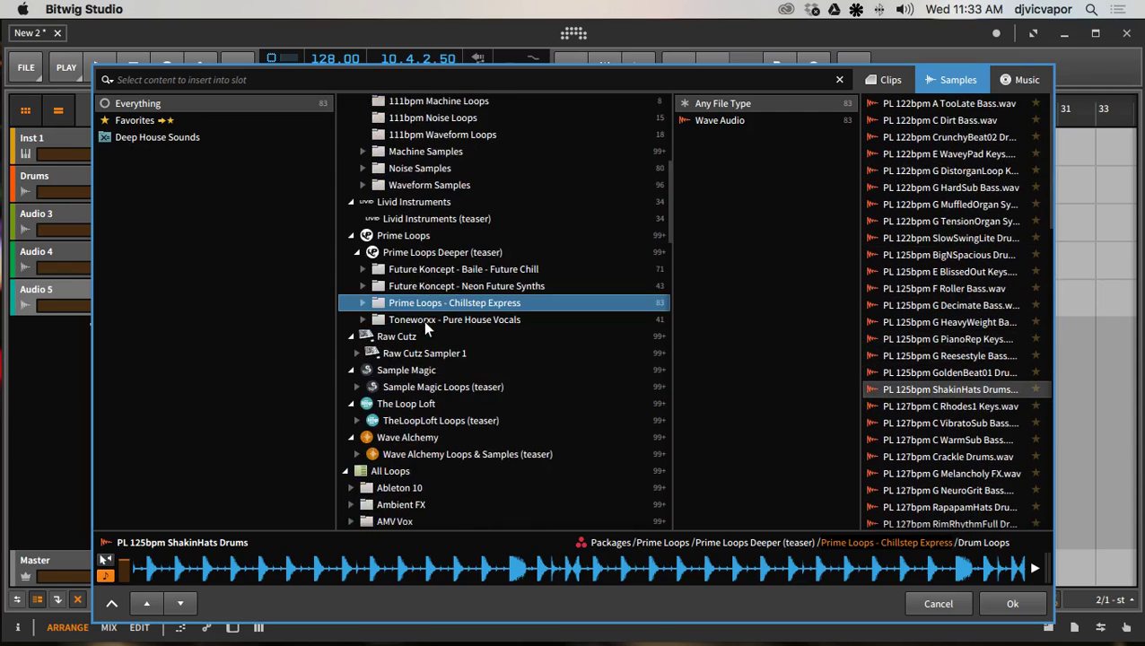
{"action": "left_click", "coordinate": [355, 418]}
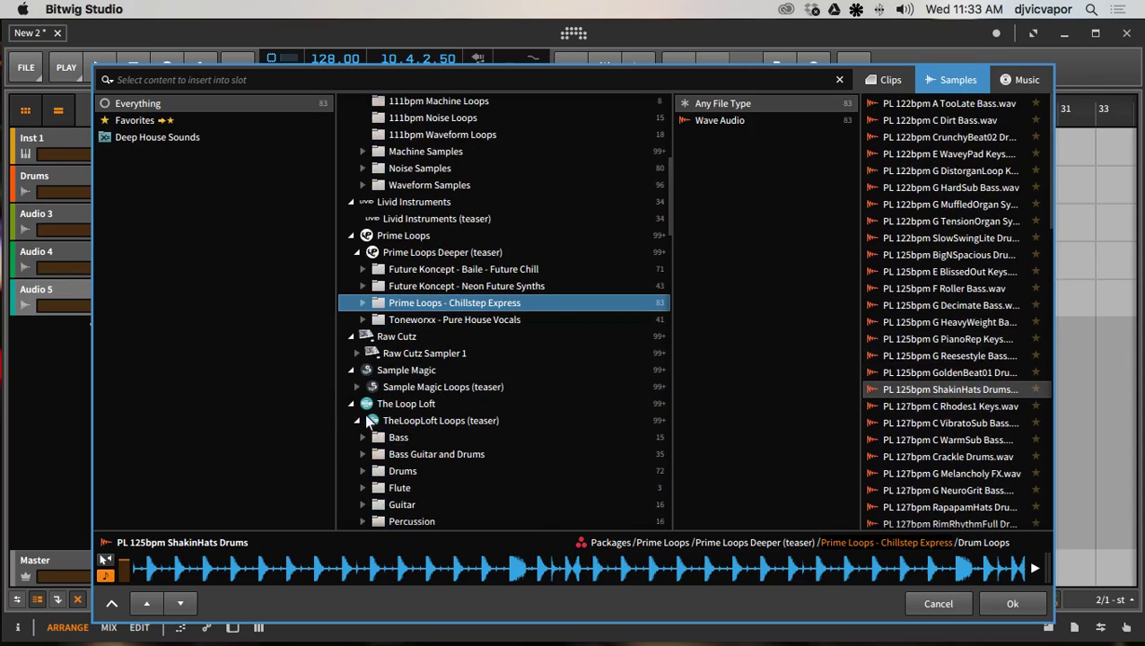
{"action": "scroll", "coordinate": [456, 383], "scroll_direction": "down", "scroll_amount": 1}
{"action": "scroll", "coordinate": [456, 376], "scroll_direction": "down", "scroll_amount": 2}
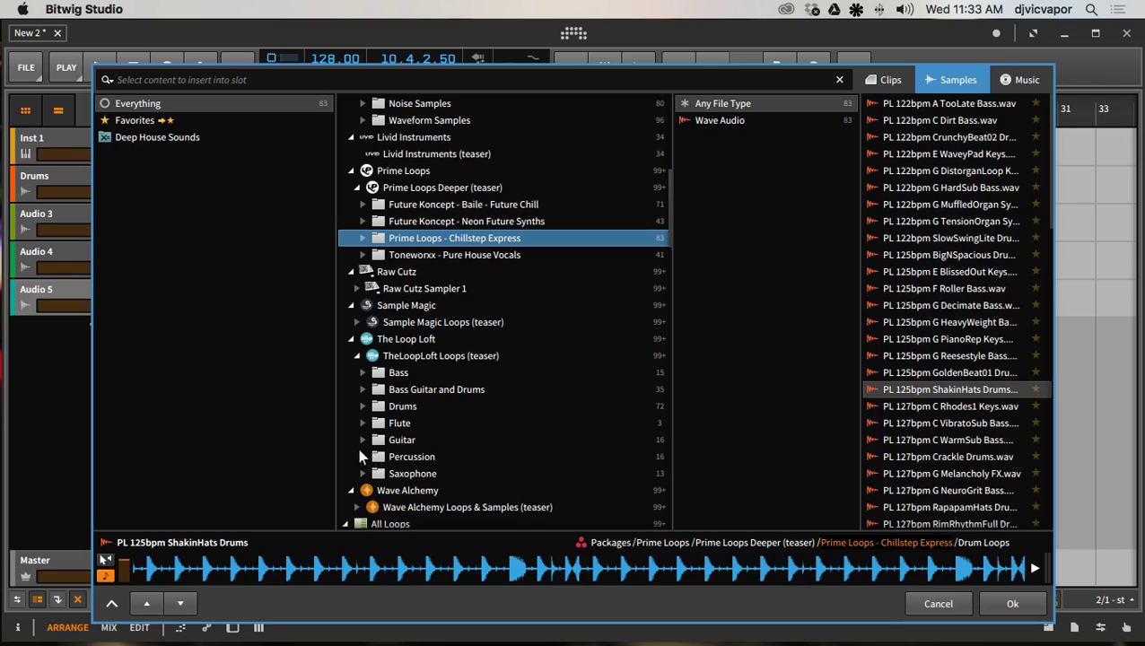
{"action": "left_click", "coordinate": [386, 457]}
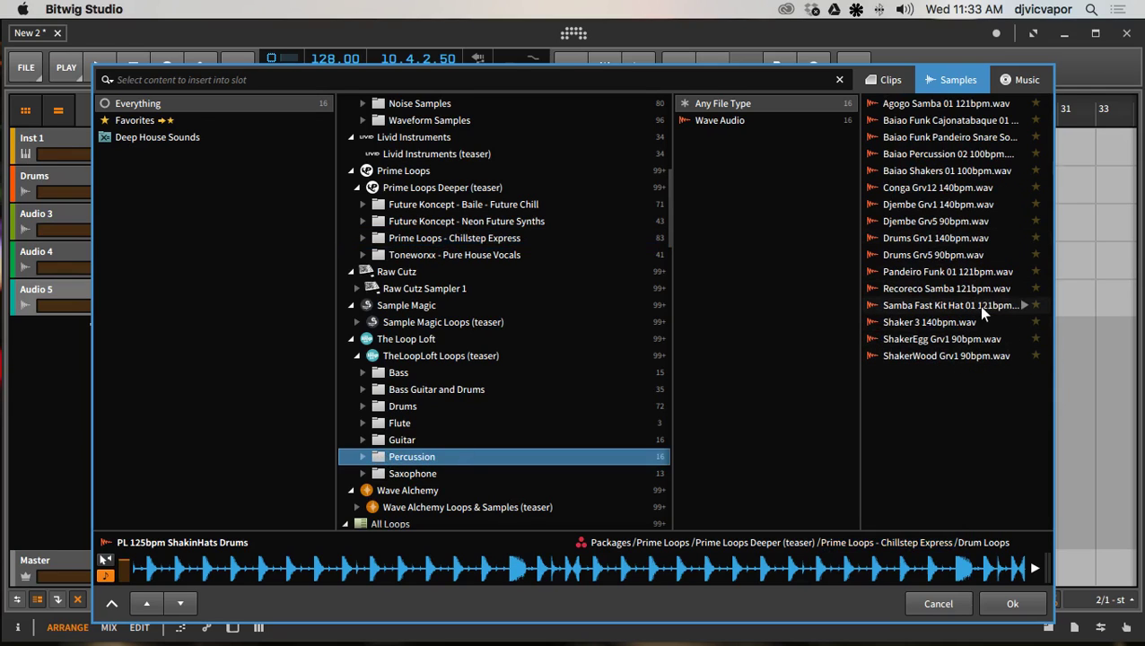
{"action": "left_click", "coordinate": [1022, 306]}
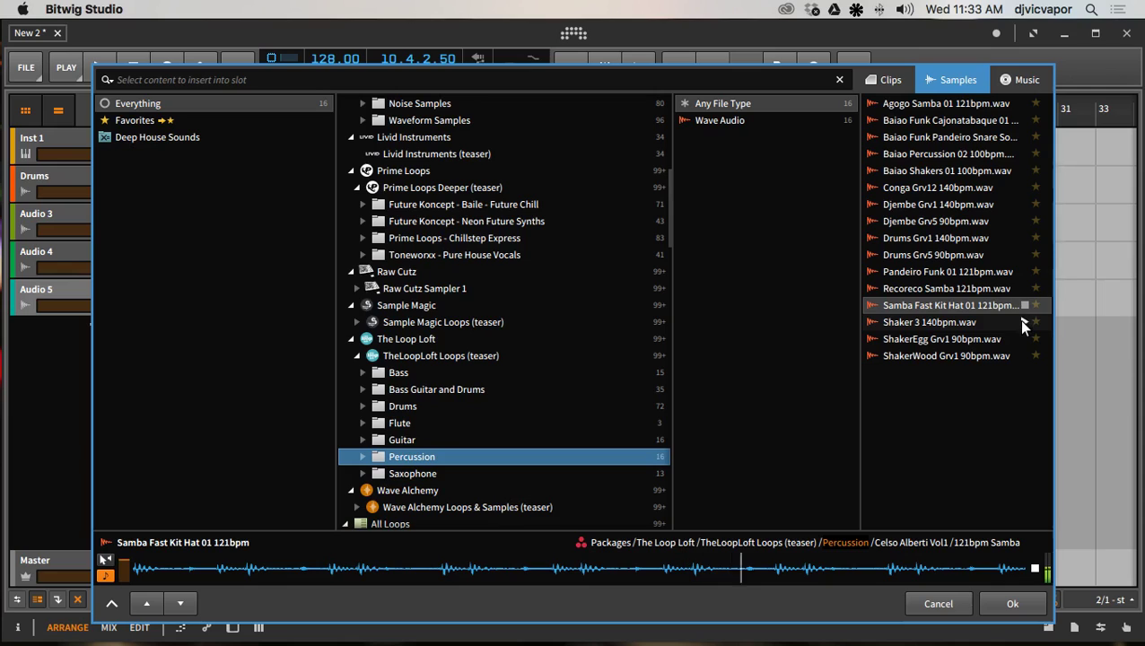
{"action": "left_click", "coordinate": [1017, 319]}
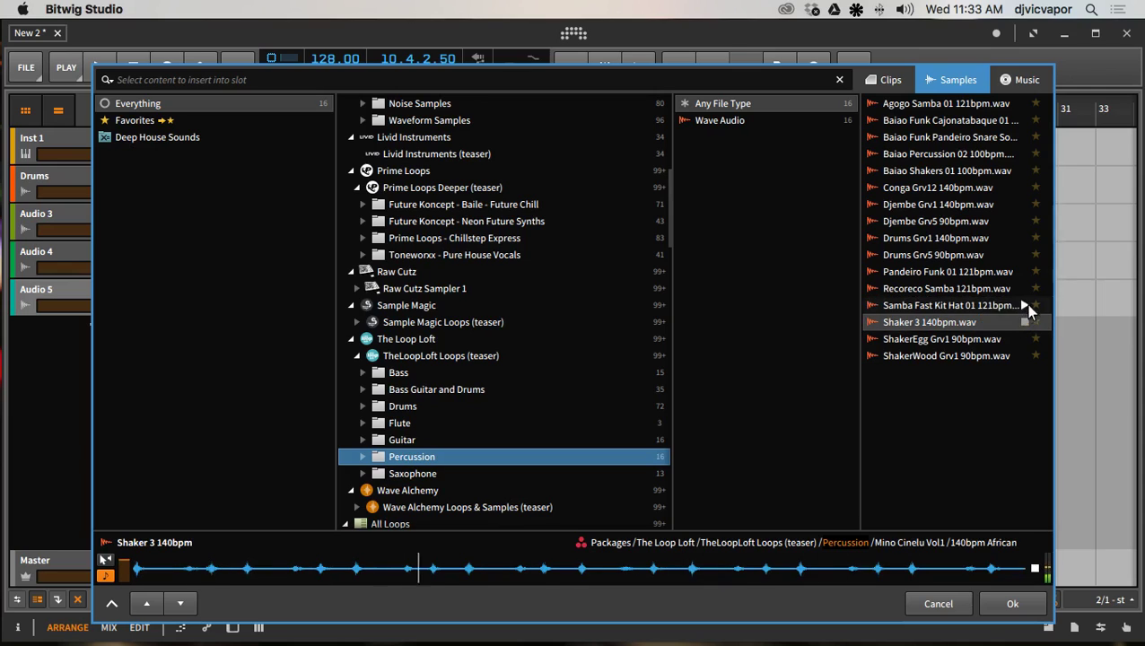
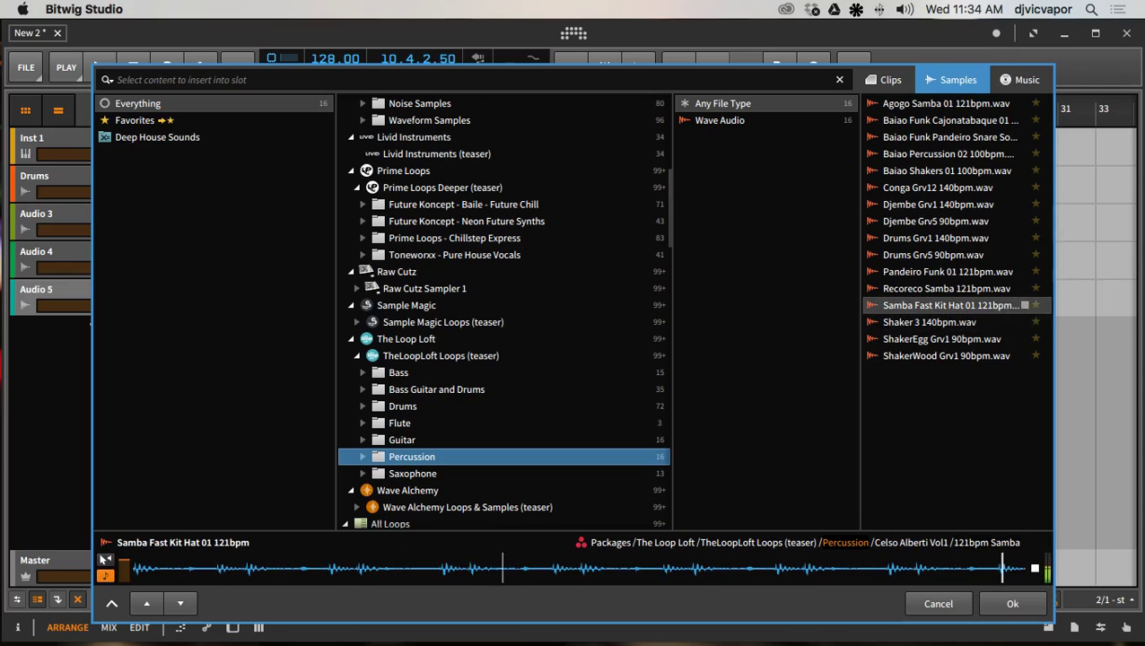
{"action": "left_click", "coordinate": [1012, 603]}
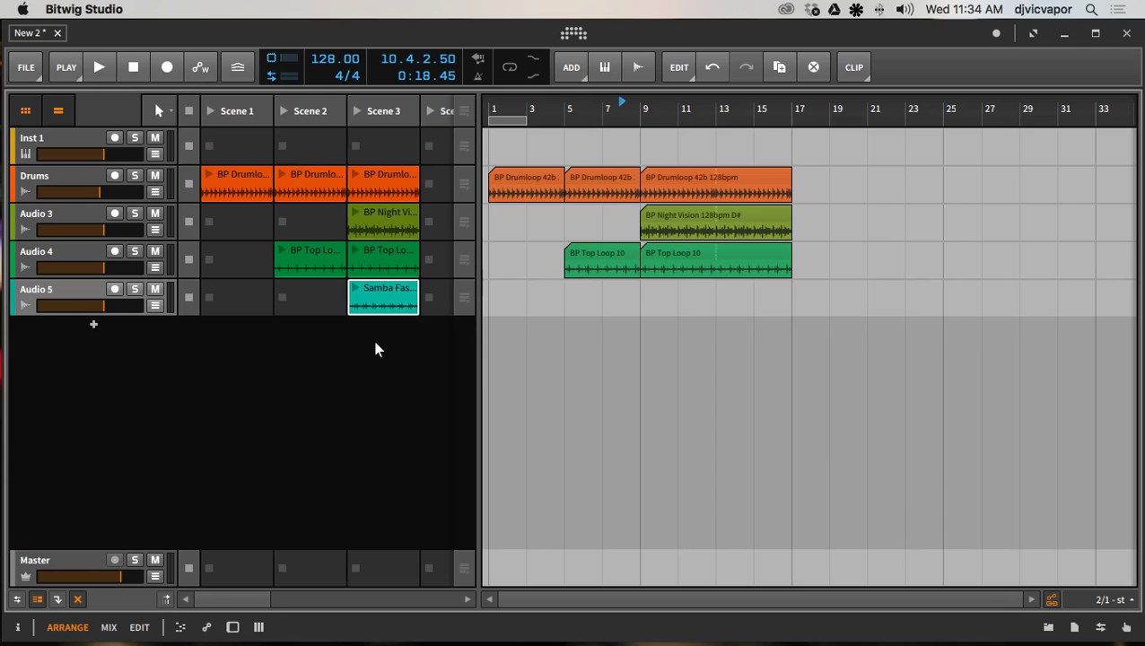
Step: Open the Samba Fast Kit Hat clip in the full-size Edit view, hide the device panel and enlarge the waveform to fill the editor
{"action": "double_click", "coordinate": [373, 292]}
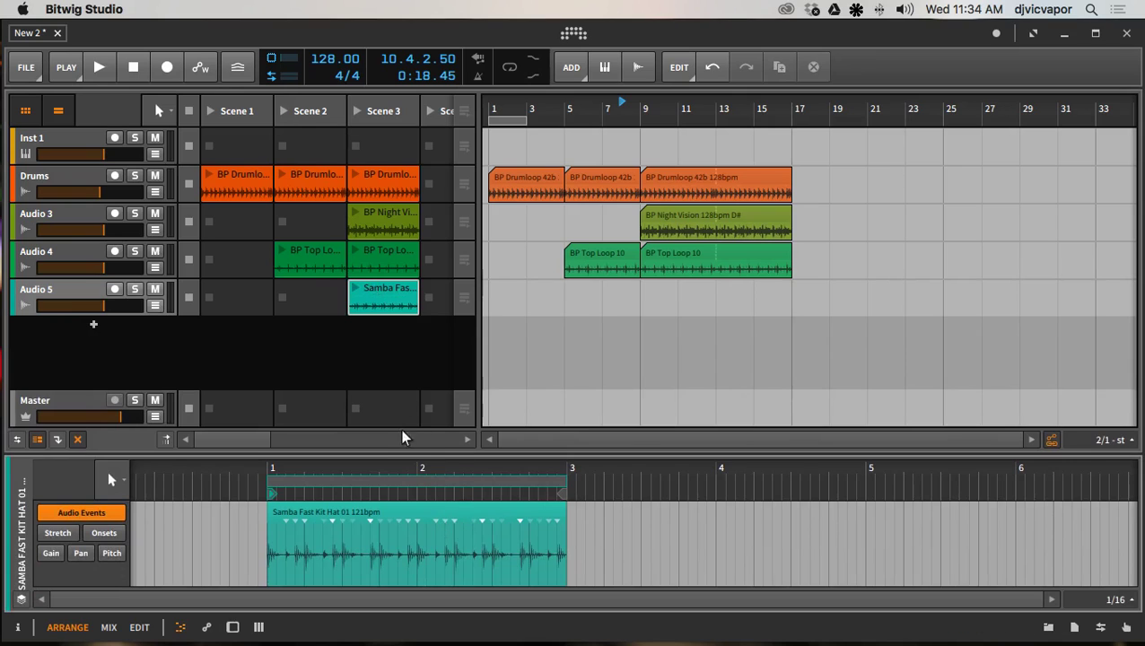
{"action": "left_click_drag", "start_coordinate": [411, 453], "coordinate": [423, 313]}
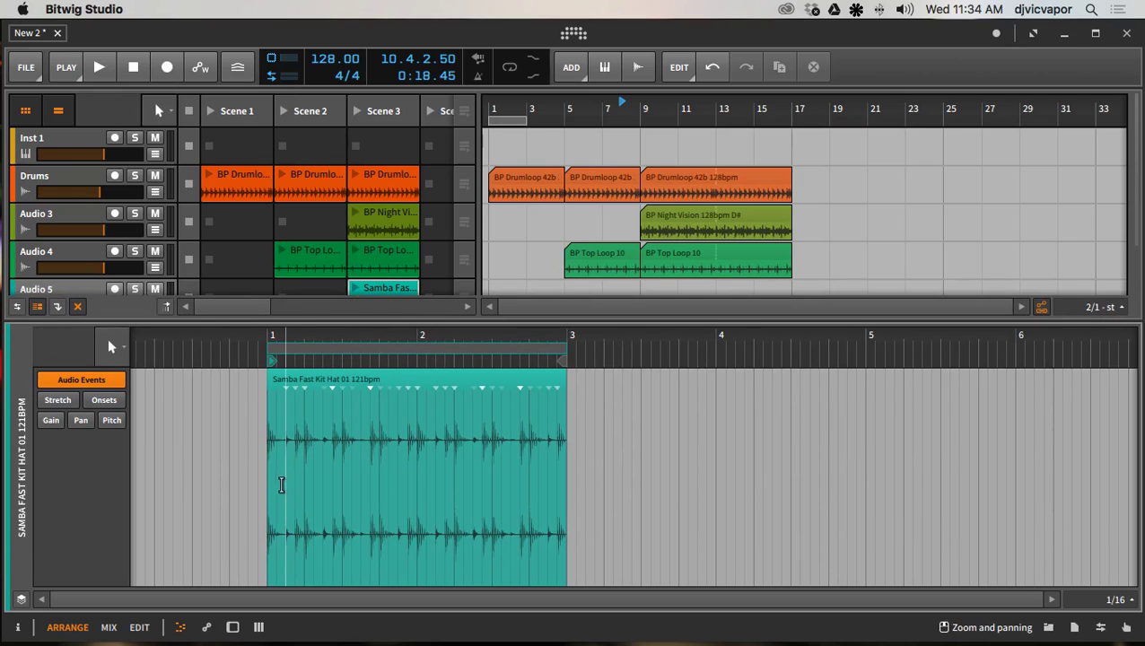
{"action": "left_click", "coordinate": [139, 627]}
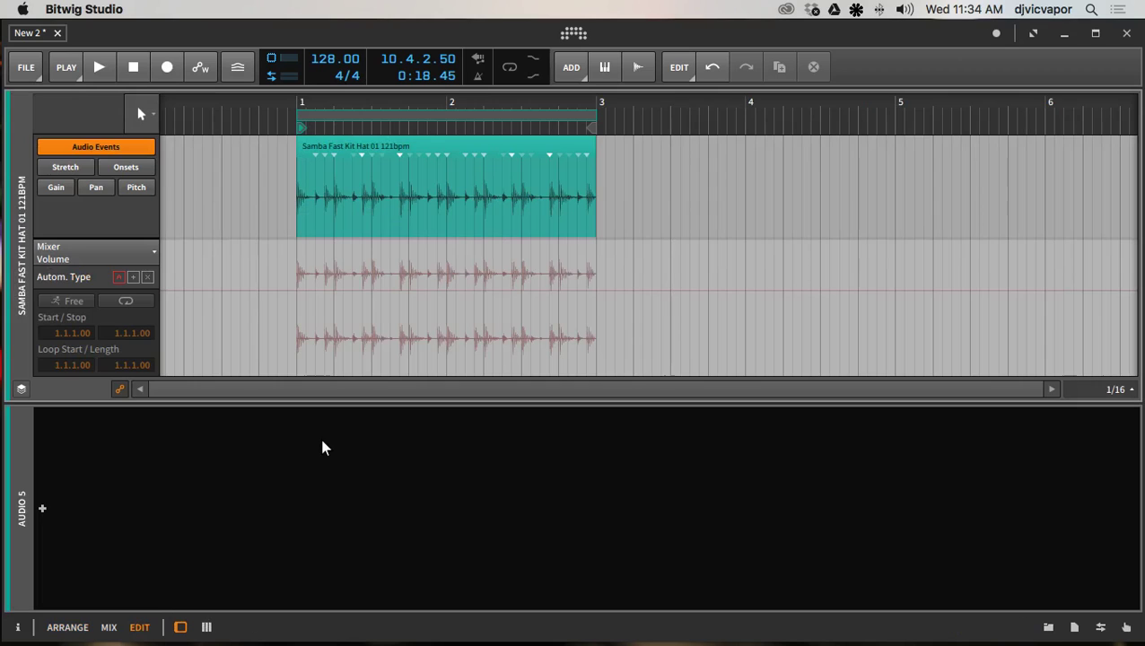
{"action": "left_click", "coordinate": [181, 627]}
{"action": "left_click_drag", "start_coordinate": [383, 120], "coordinate": [139, 113]}
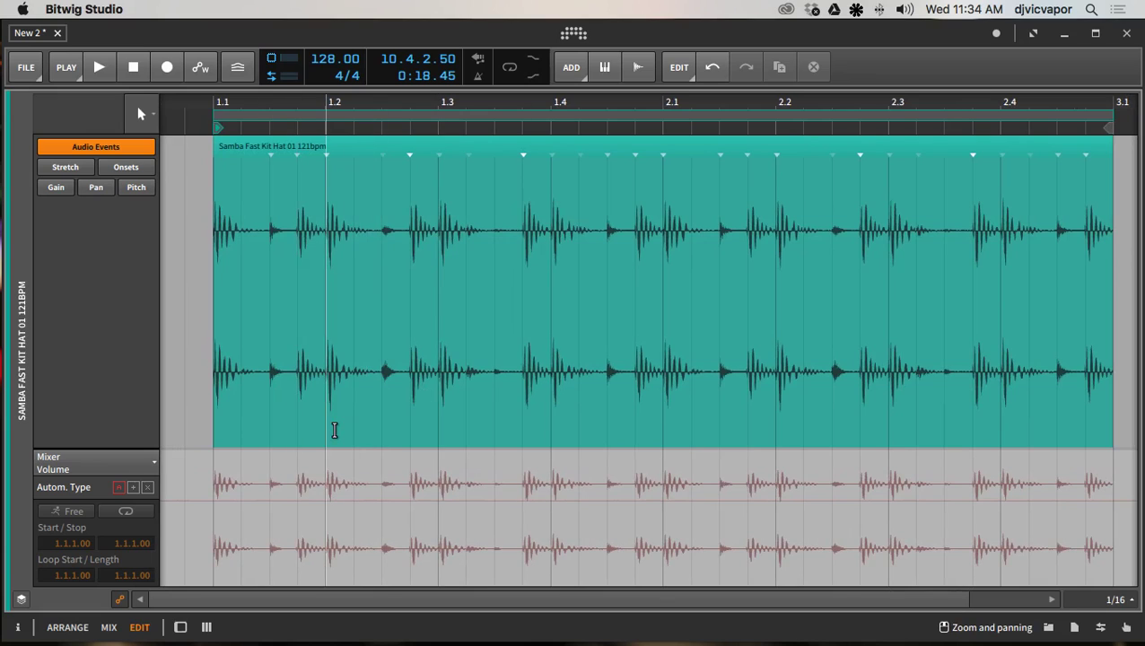
Step: Play the project briefly and launch the Samba clip from Audio 5's Scene 3 slot in the Arrange view, ending with playback stopped
{"action": "key", "text": "space"}
{"action": "key", "text": "space"}
{"action": "left_click", "coordinate": [67, 627]}
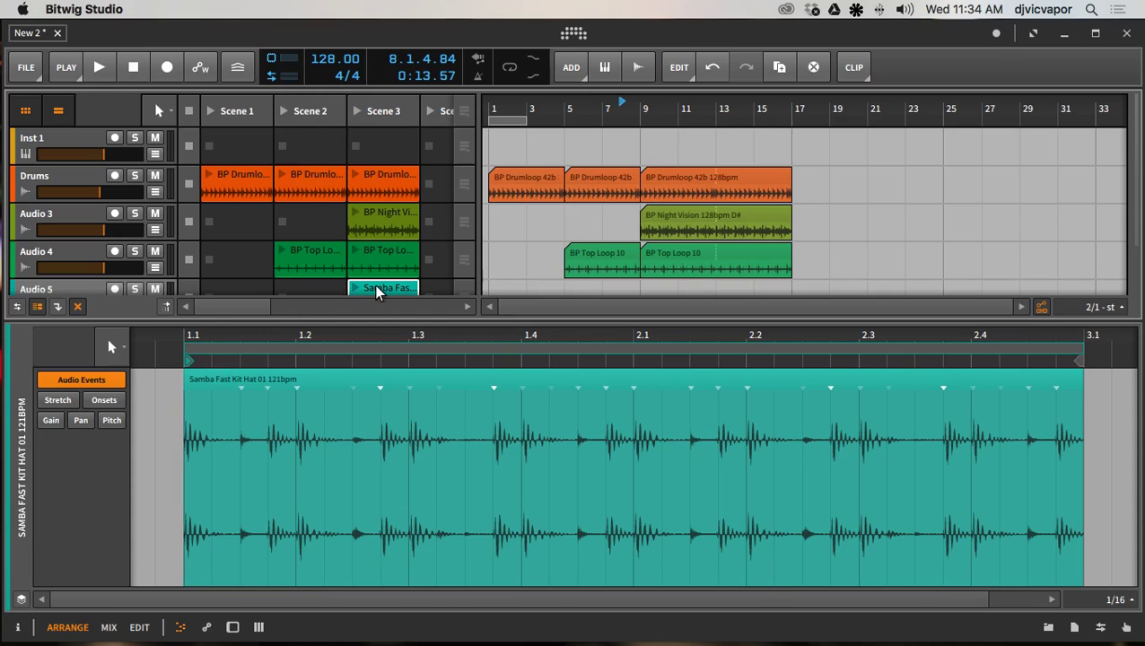
{"action": "left_click", "coordinate": [356, 288]}
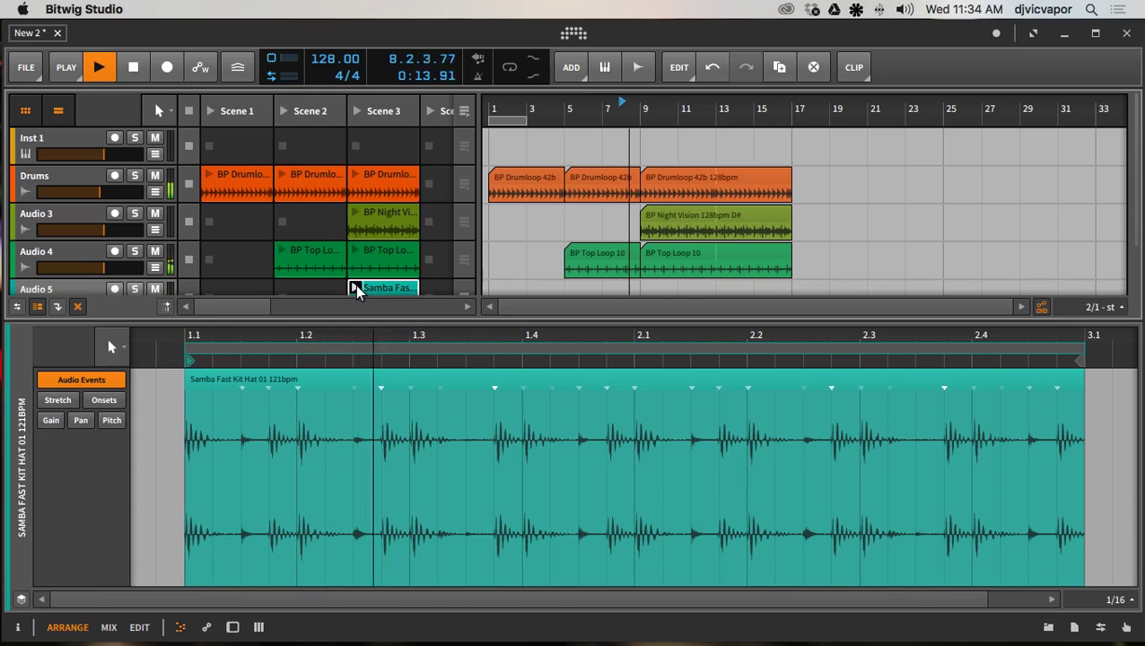
{"action": "key", "text": "space"}
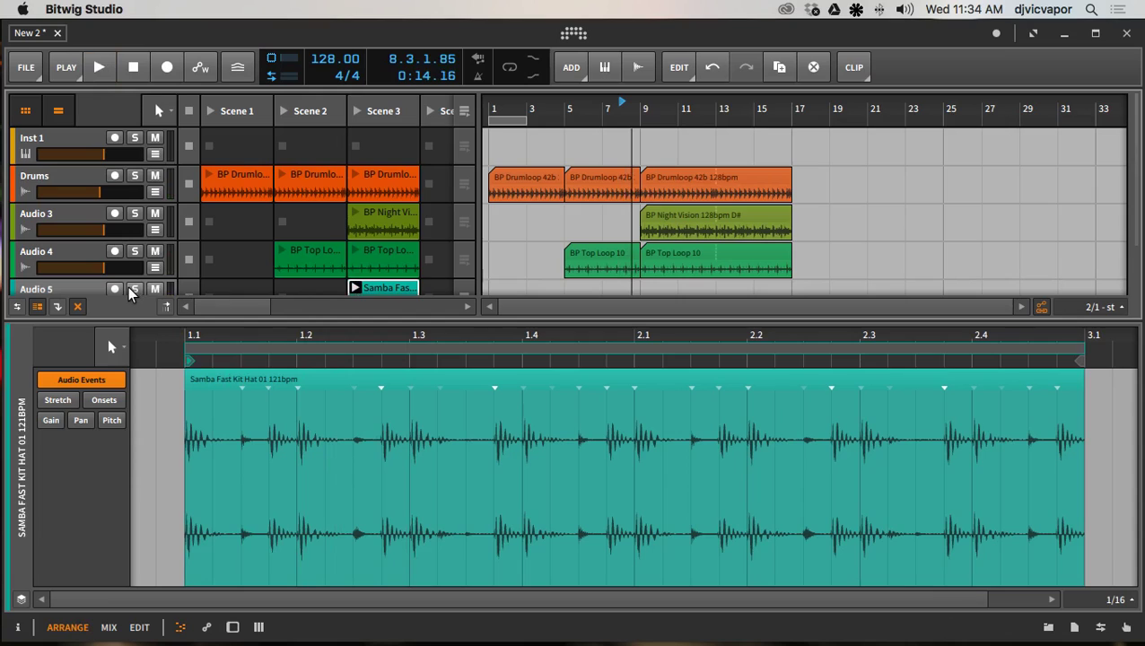
Step: Solo Audio 5 and listen to the Samba clip on its own in the Edit view
{"action": "left_click", "coordinate": [135, 291]}
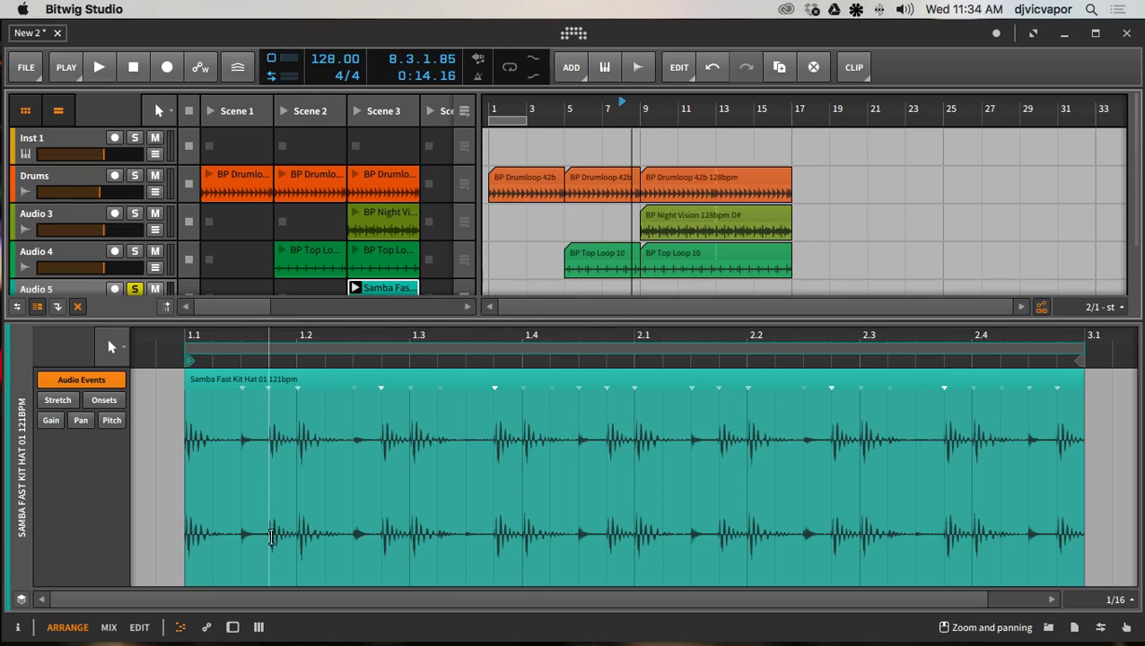
{"action": "left_click", "coordinate": [141, 628]}
{"action": "key", "text": "space"}
{"action": "key", "text": "space"}
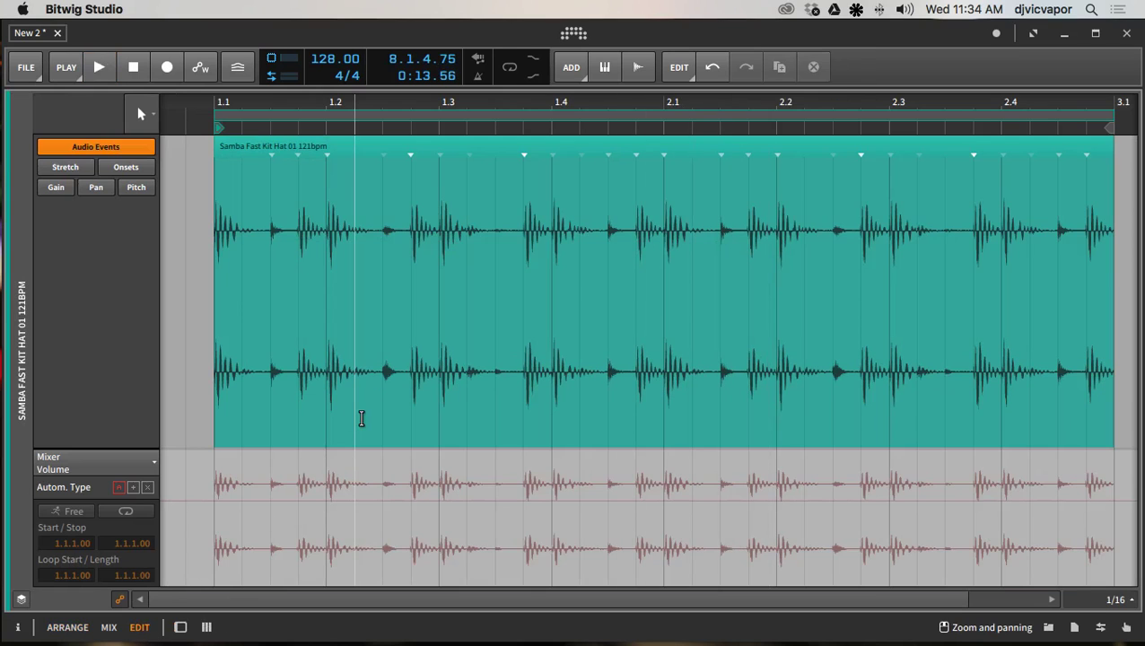
{"action": "key", "text": "space"}
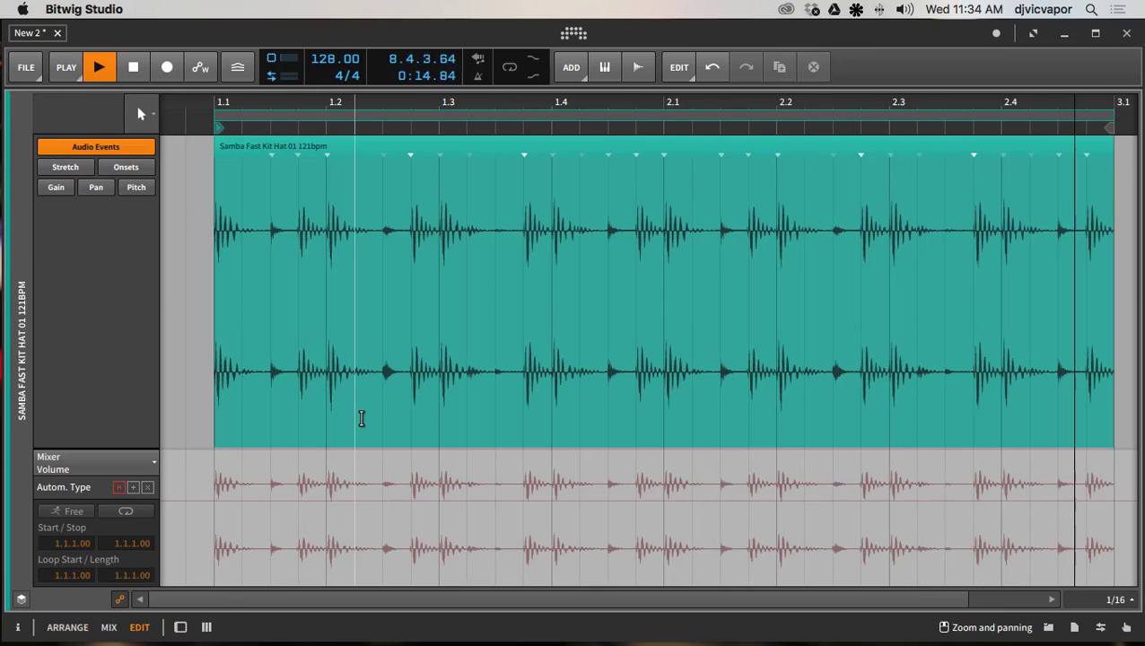
{"action": "key", "text": "space"}
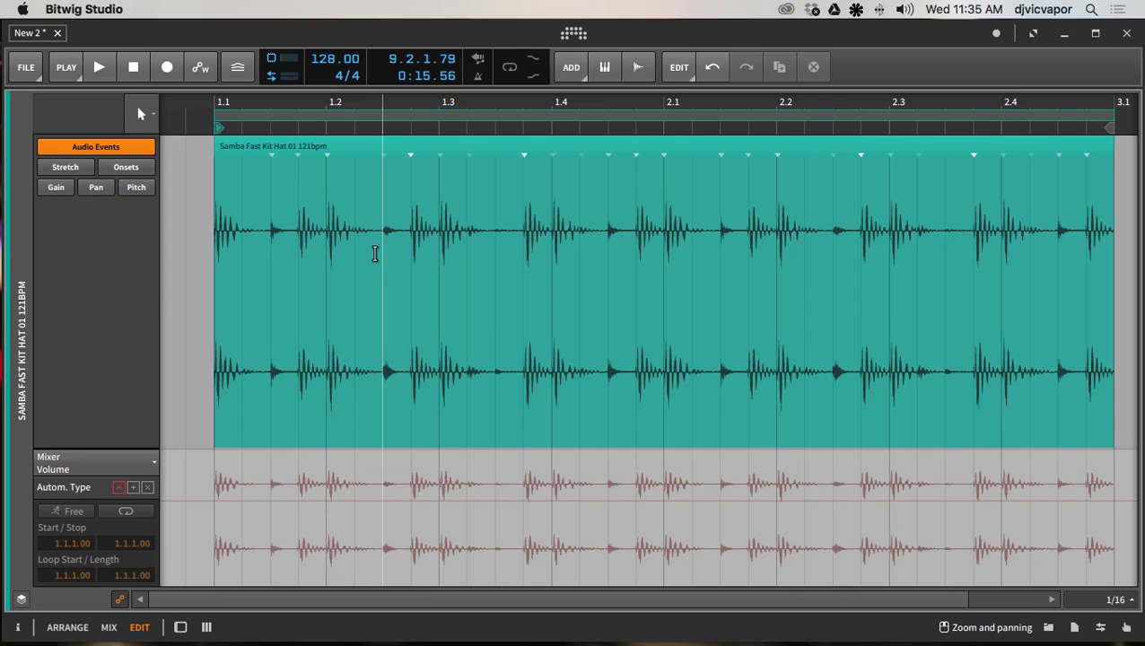
Step: Cut the Samba Fast Kit Hat event with the Knife Tool at 1.1.3, 1.2, 1.2.4, 1.3, 1.3.4, 1.4.3 and 1.4.4
{"action": "left_click", "coordinate": [147, 119]}
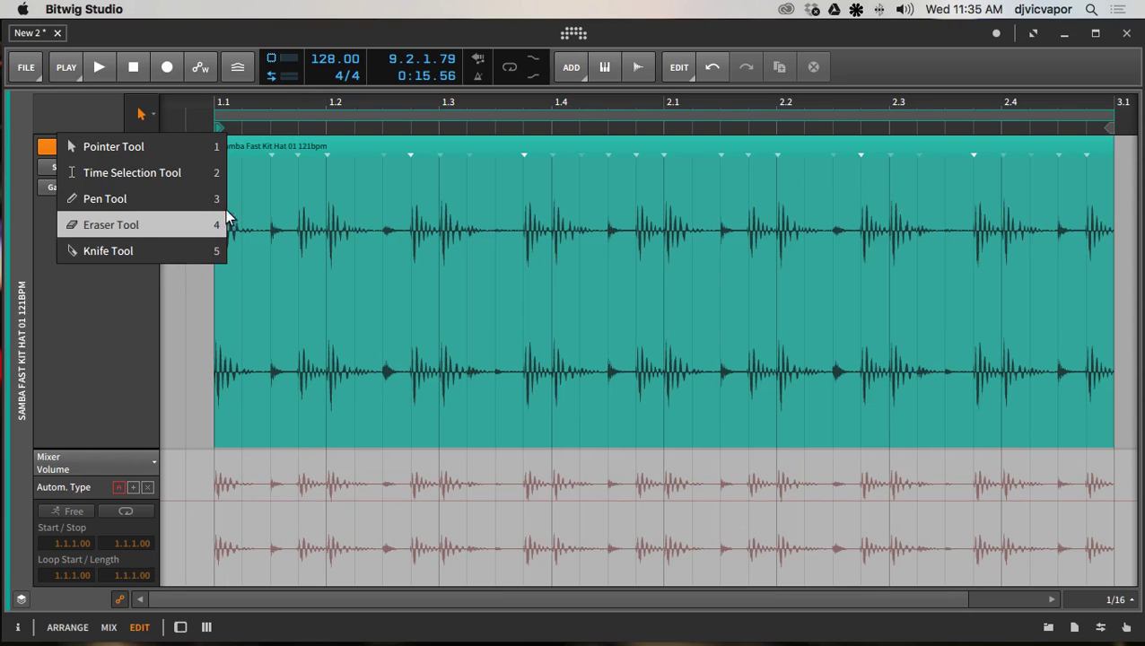
{"action": "left_click", "coordinate": [149, 118]}
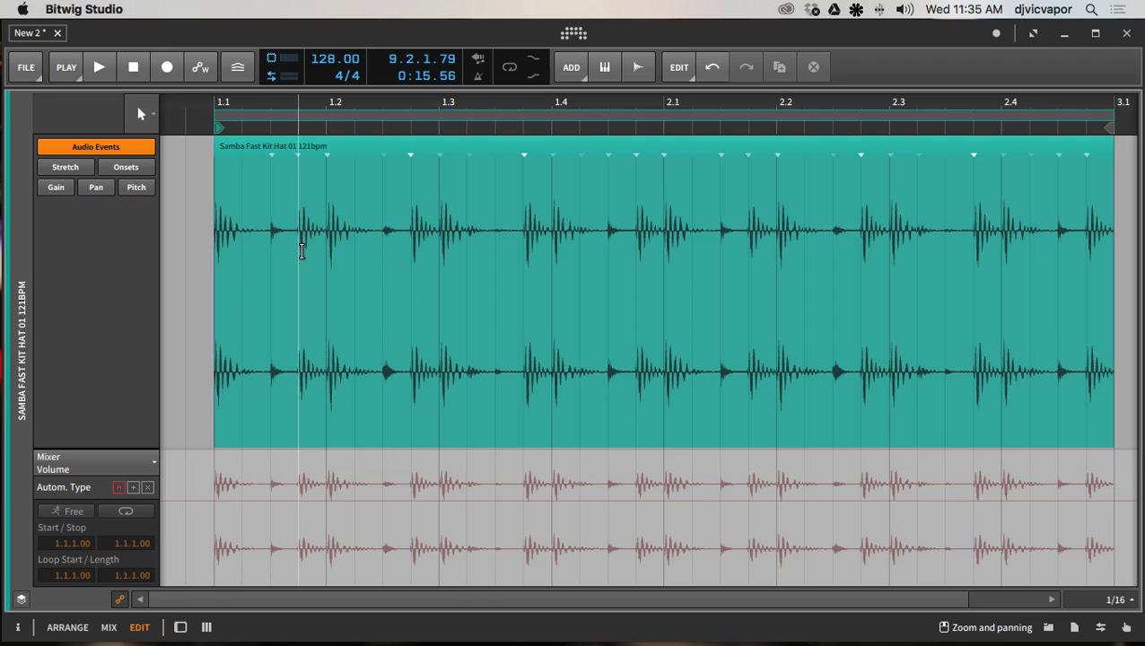
{"action": "key", "text": "2"}
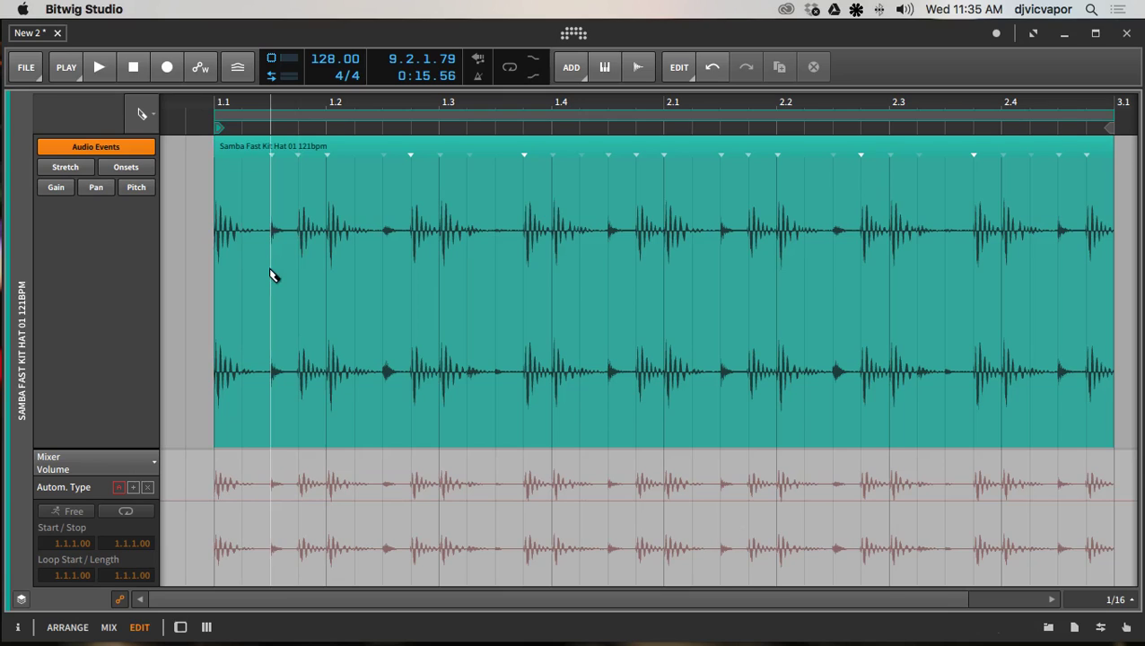
{"action": "left_click", "coordinate": [270, 276]}
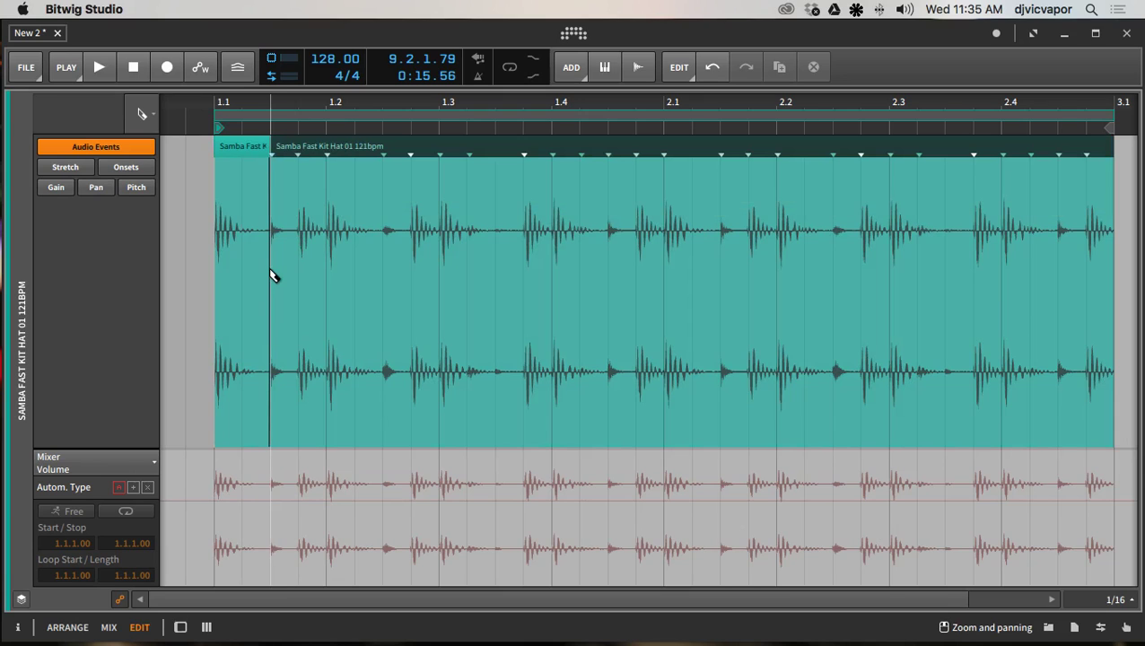
{"action": "left_click", "coordinate": [324, 287]}
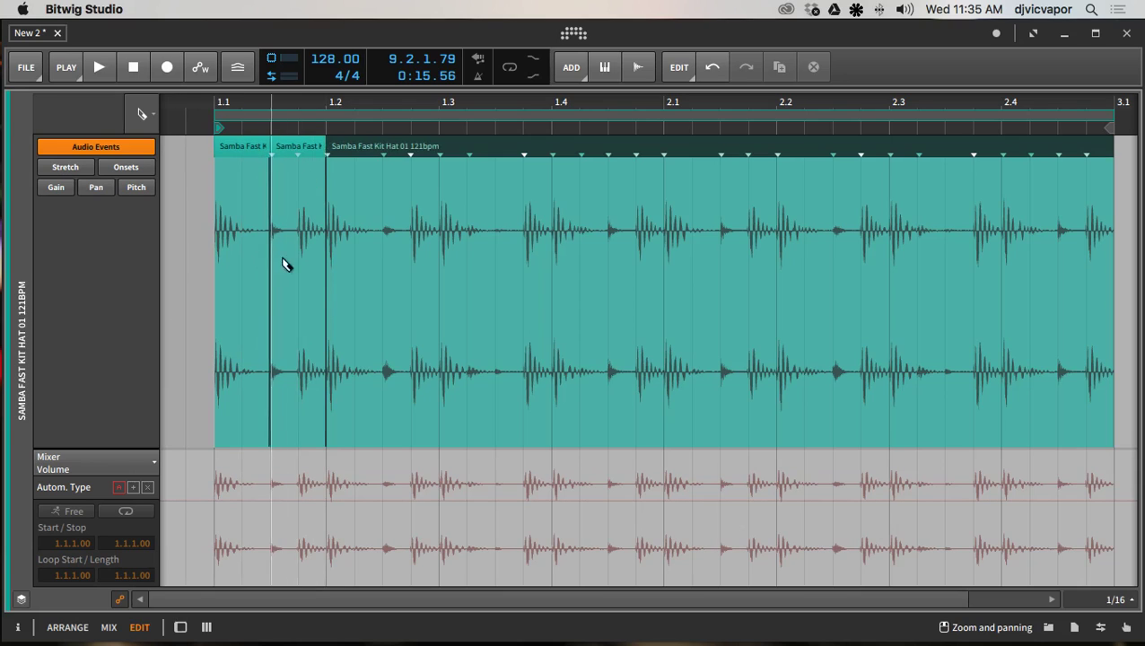
{"action": "left_click", "coordinate": [413, 320]}
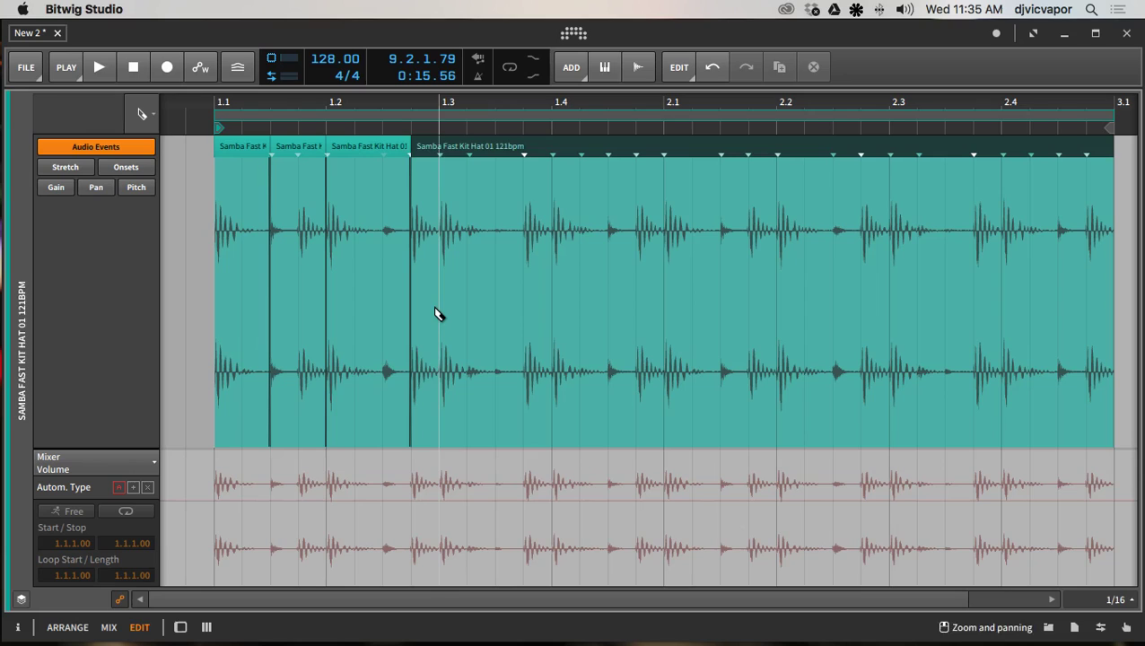
{"action": "left_click", "coordinate": [438, 315]}
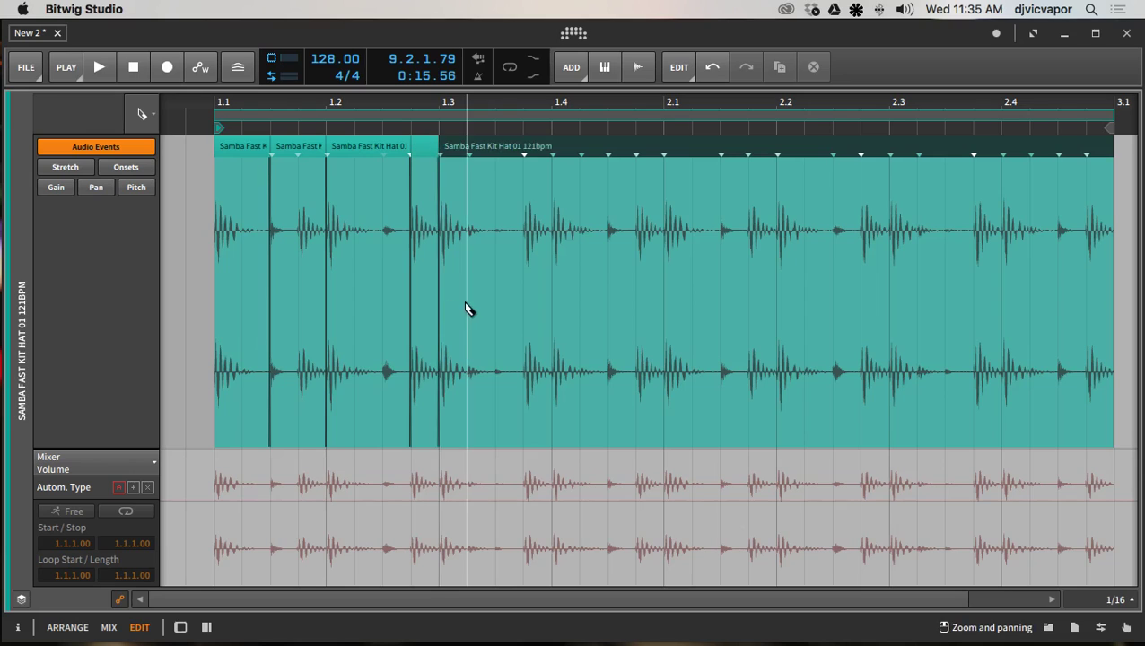
{"action": "left_click", "coordinate": [522, 308]}
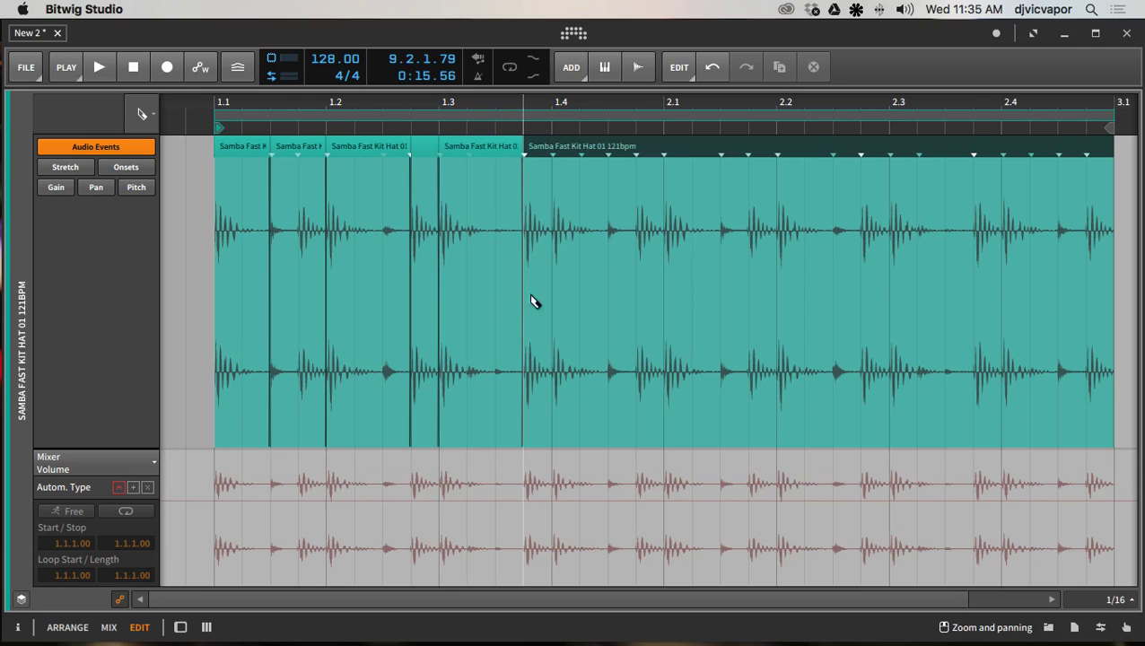
{"action": "left_click", "coordinate": [609, 291]}
{"action": "left_click", "coordinate": [635, 293]}
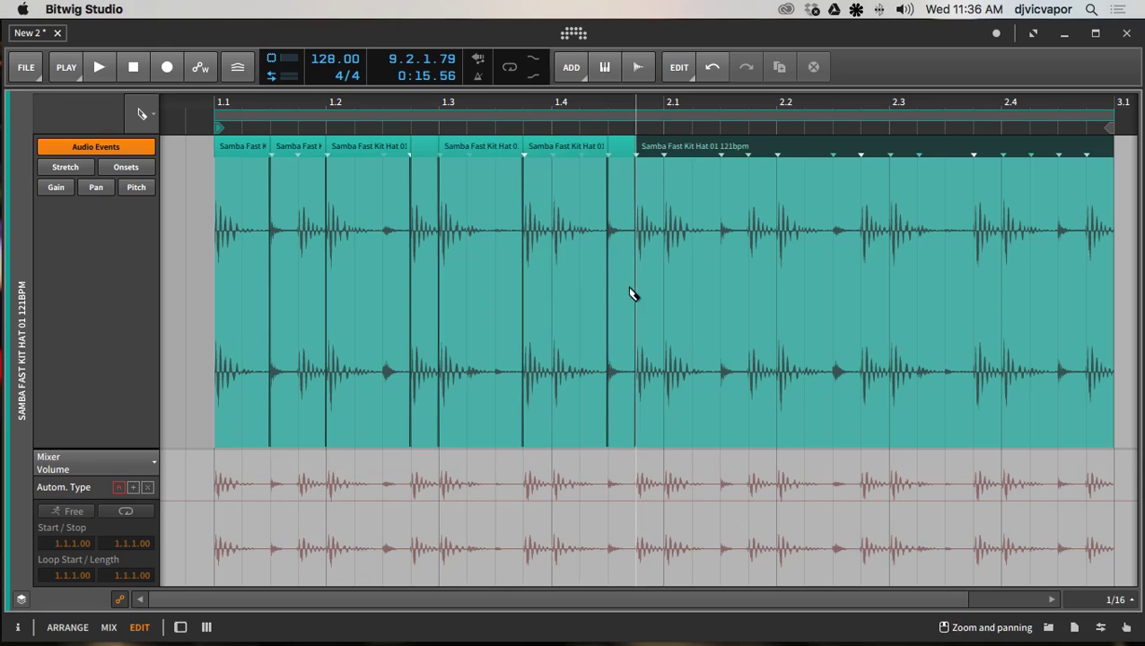
Step: Cut the second bar of the event with the Knife Tool at 2.1.2, 2.1.4, 2.2.3, 2.3.3 and 2.4.4
{"action": "left_click", "coordinate": [692, 293]}
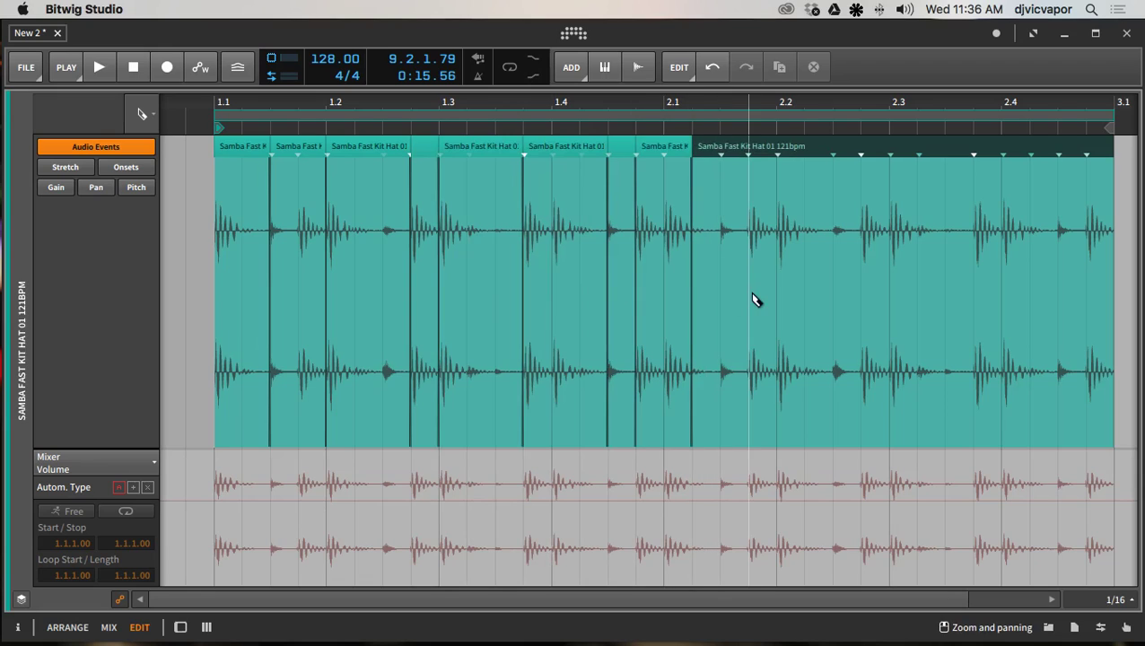
{"action": "left_click", "coordinate": [755, 303]}
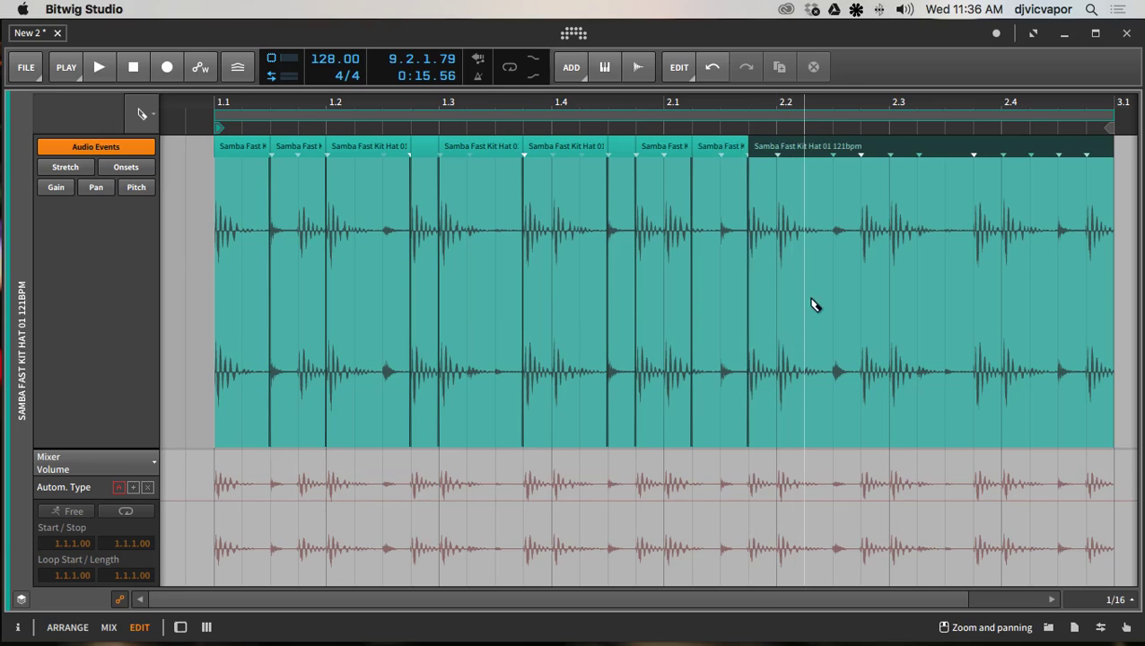
{"action": "left_click", "coordinate": [842, 307]}
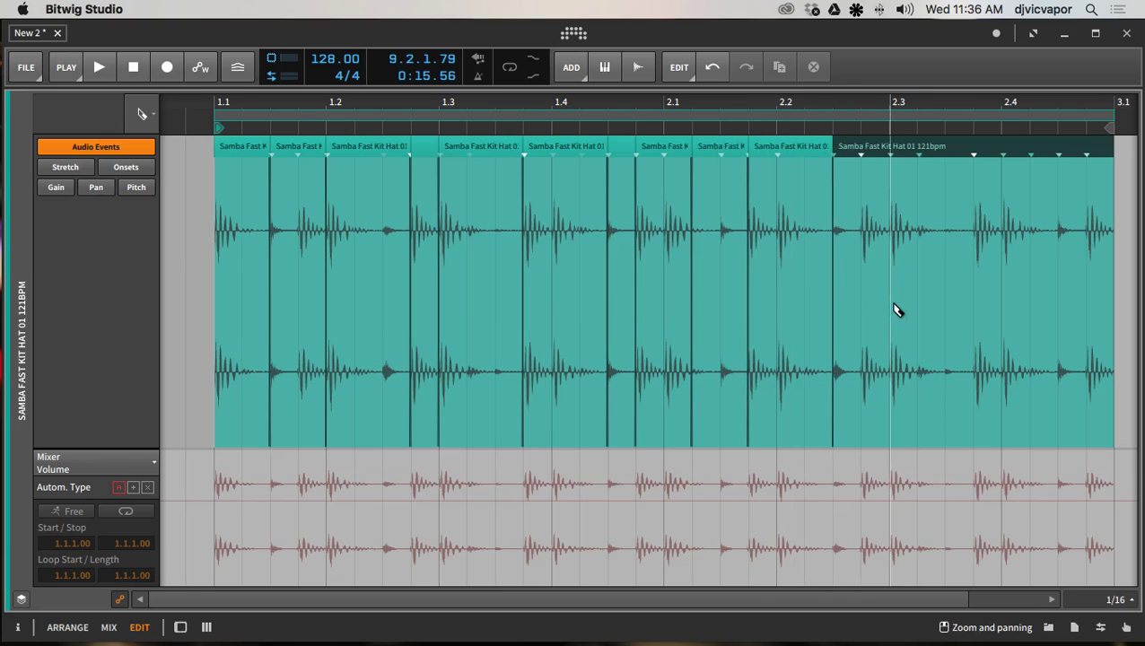
{"action": "left_click", "coordinate": [953, 321]}
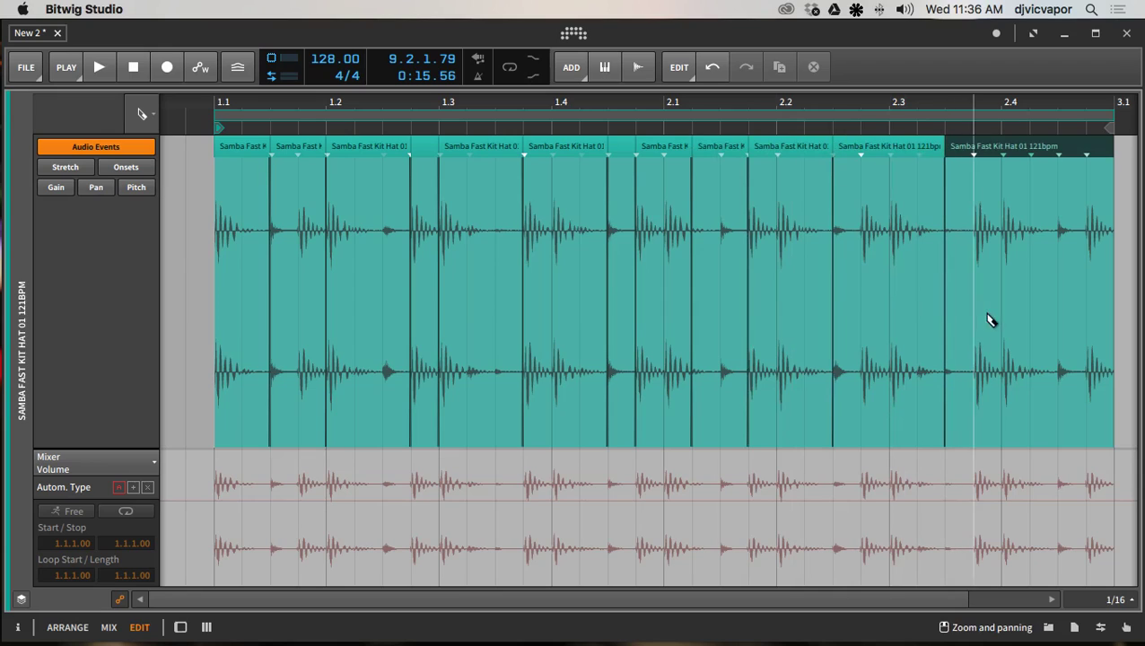
{"action": "left_click", "coordinate": [1079, 315]}
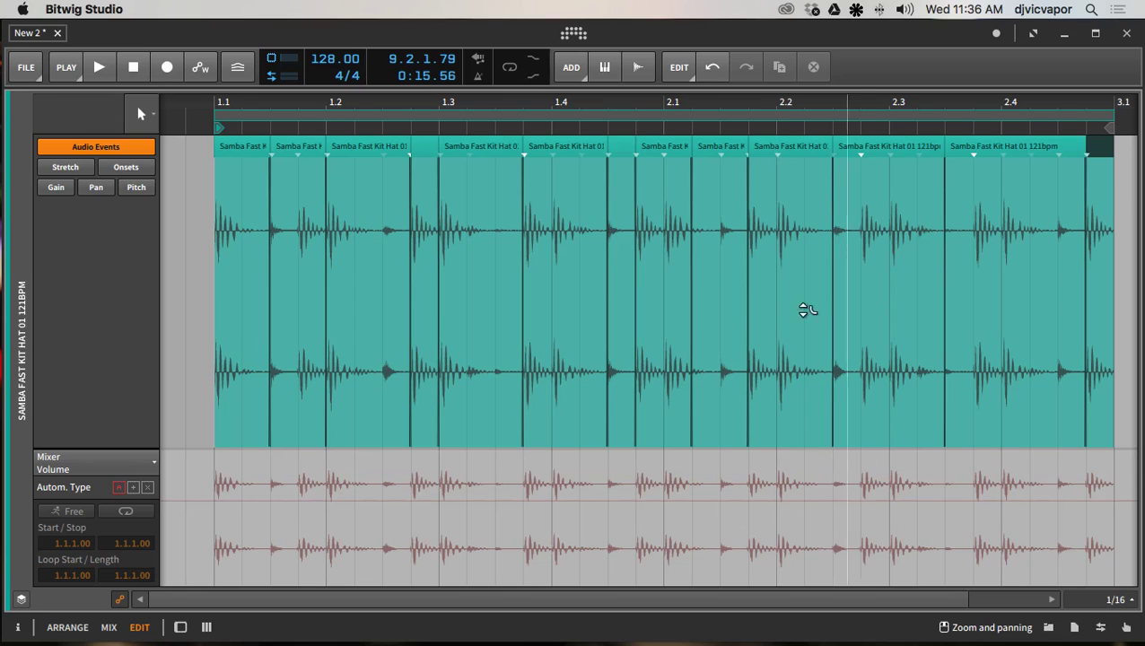
Step: Fix the editor grid at 1/16 straight instead of Automatic, and disable snapping to Grid Offset and Events
{"action": "left_click", "coordinate": [1112, 600]}
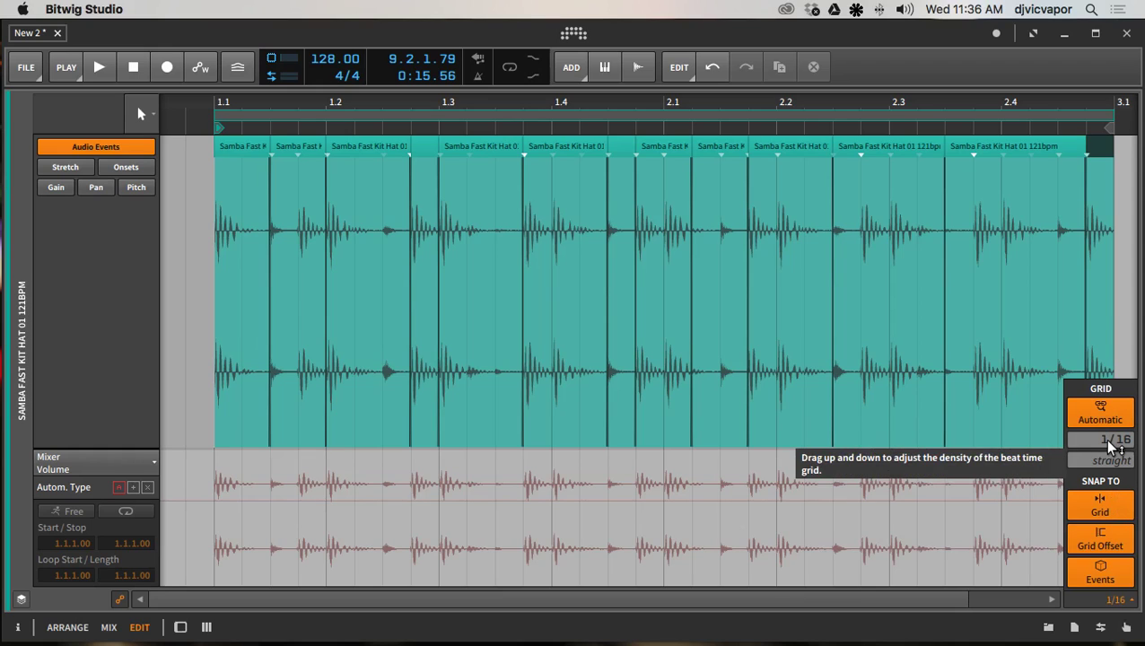
{"action": "mouse_move", "coordinate": [1110, 445]}
{"action": "left_mouse_down"}
{"action": "mouse_move", "coordinate": [1111, 400]}
{"action": "mouse_move", "coordinate": [1111, 458]}
{"action": "left_mouse_up"}
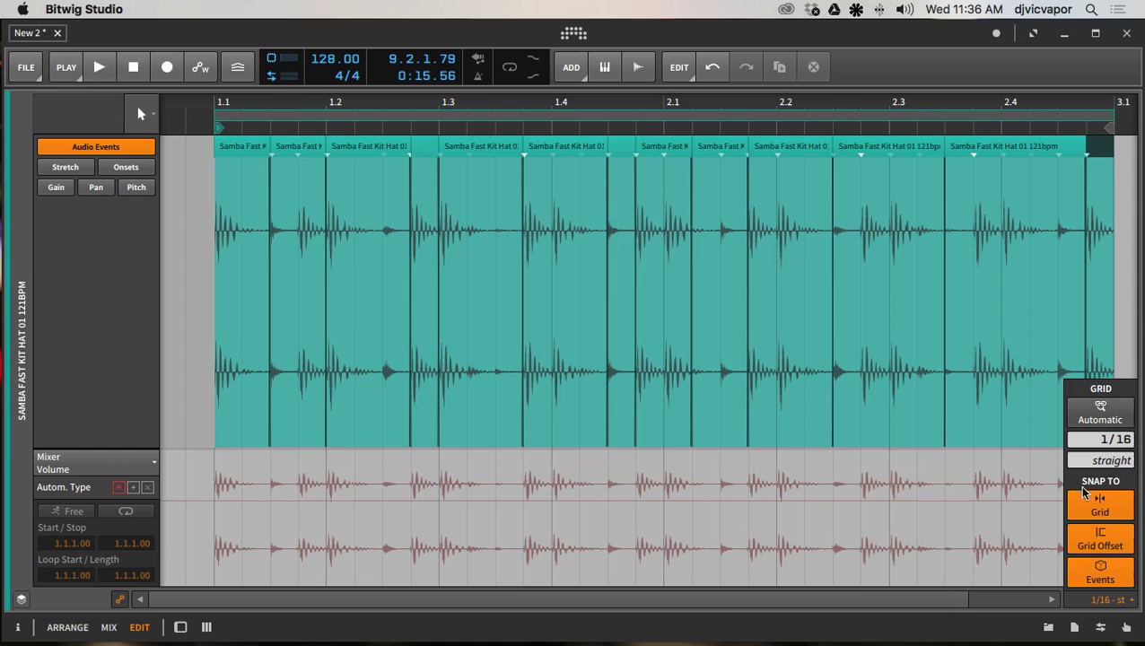
{"action": "left_click", "coordinate": [1101, 542]}
{"action": "left_click", "coordinate": [1102, 567]}
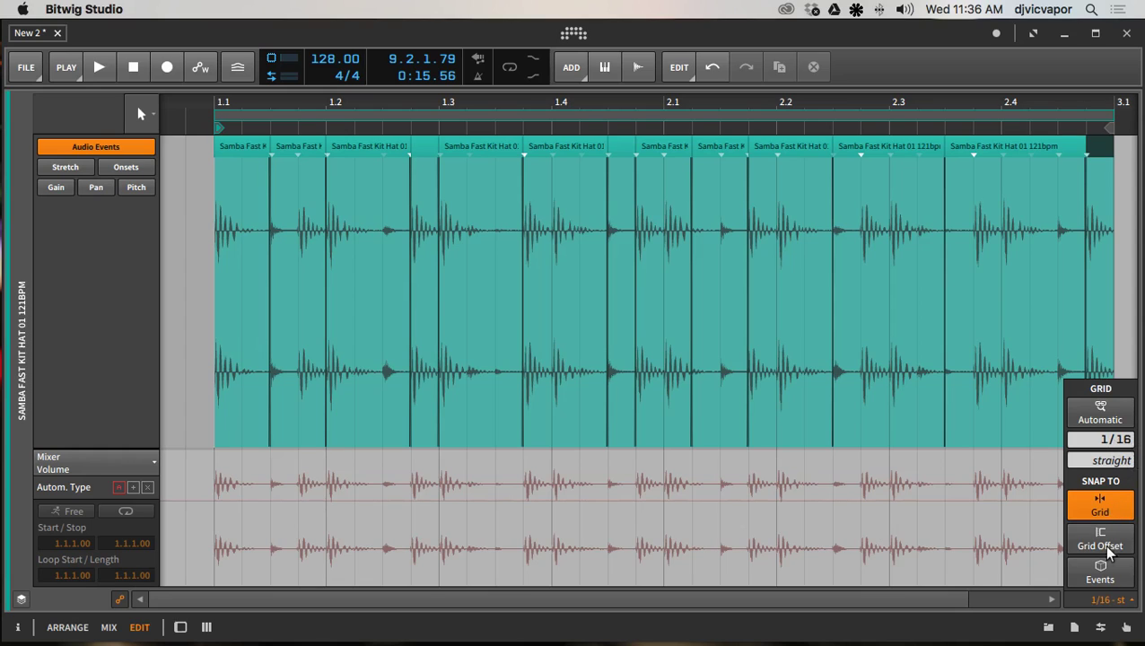
{"action": "left_click", "coordinate": [1102, 605]}
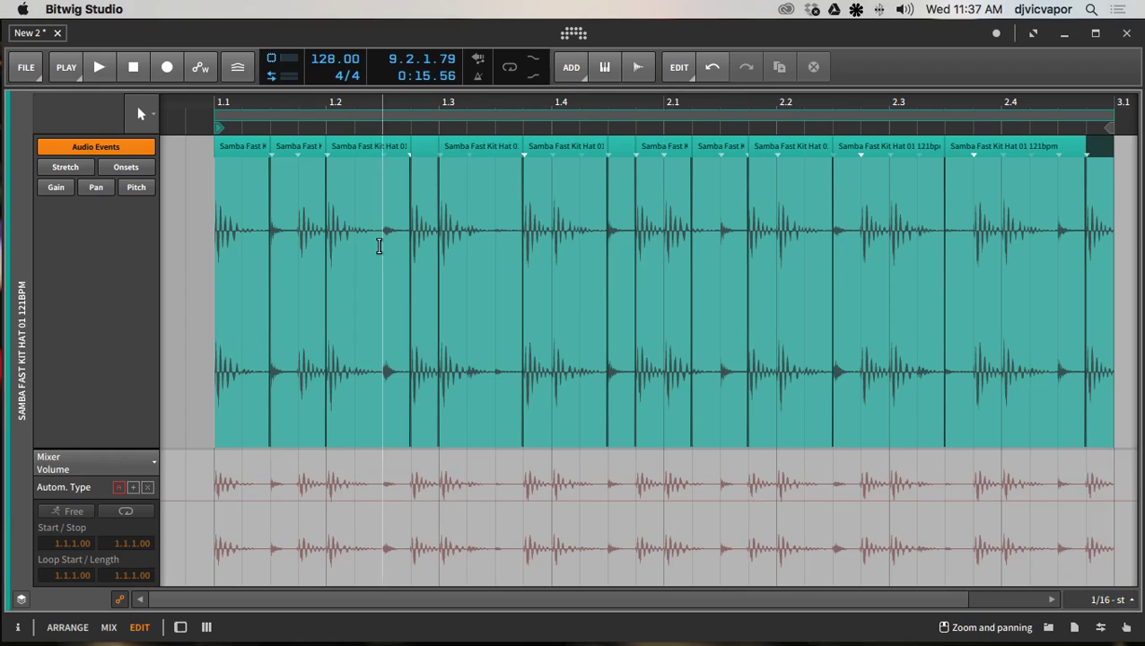
Step: Try splitting the first slice at 1.1.2
{"action": "left_click", "coordinate": [247, 149]}
{"action": "left_click", "coordinate": [246, 145], "text": "alt"}
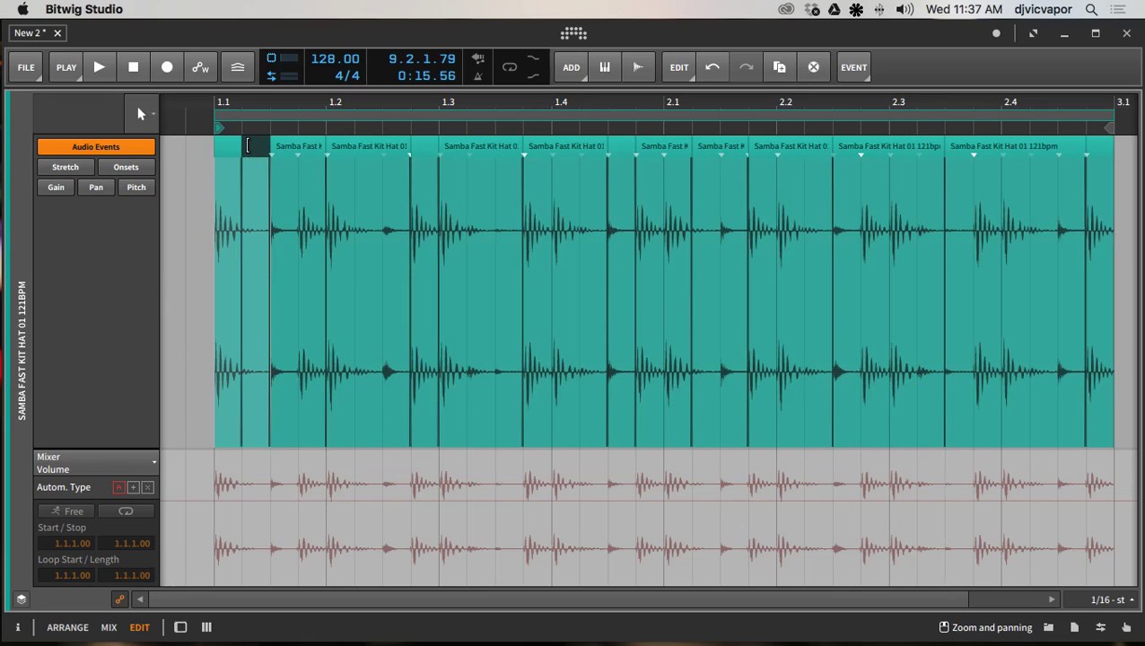
{"action": "key", "text": "ctrl+z"}
Step: Show the inspector and select the first-bar slices one at a time to examine their individual audio event settings
{"action": "left_click", "coordinate": [246, 143]}
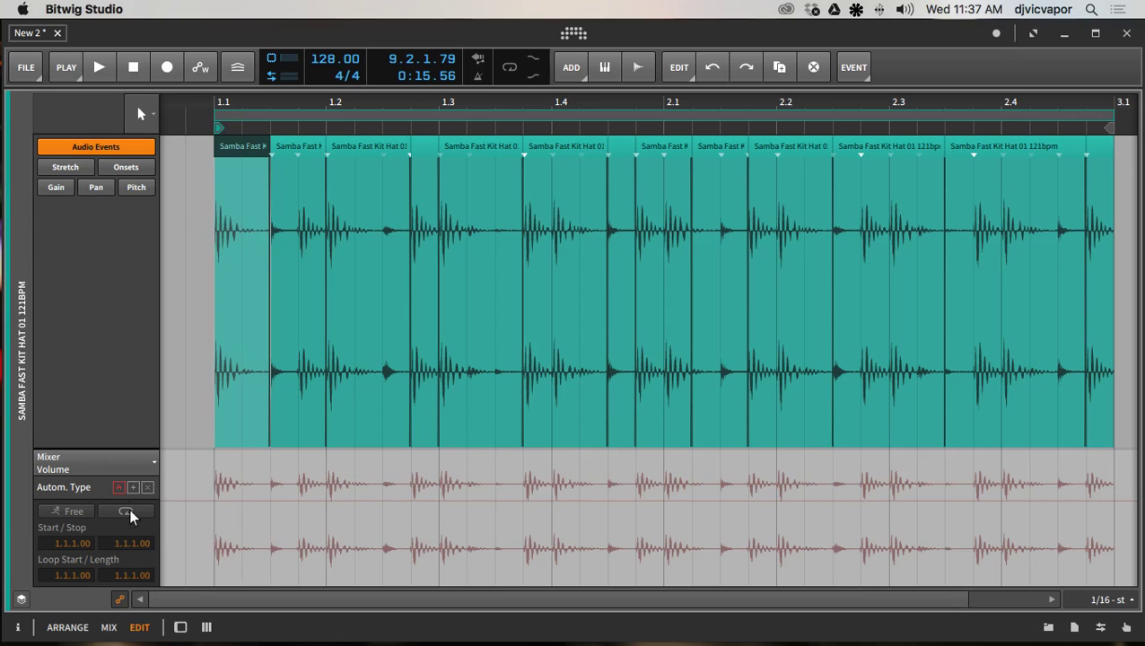
{"action": "left_click", "coordinate": [18, 626]}
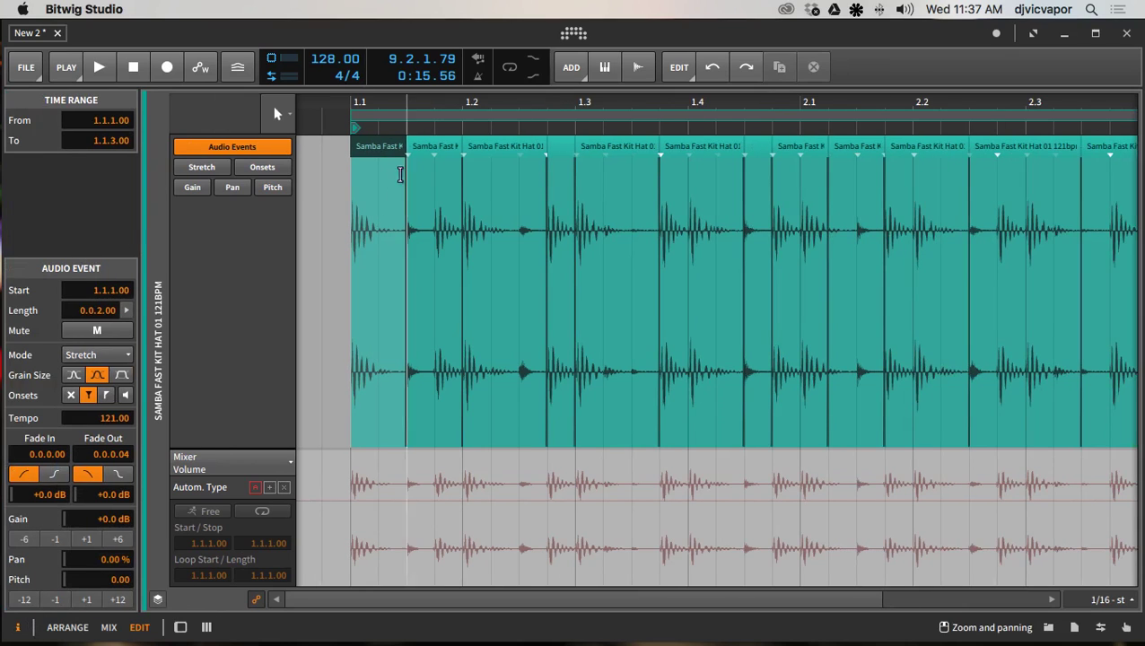
{"action": "left_click", "coordinate": [434, 156]}
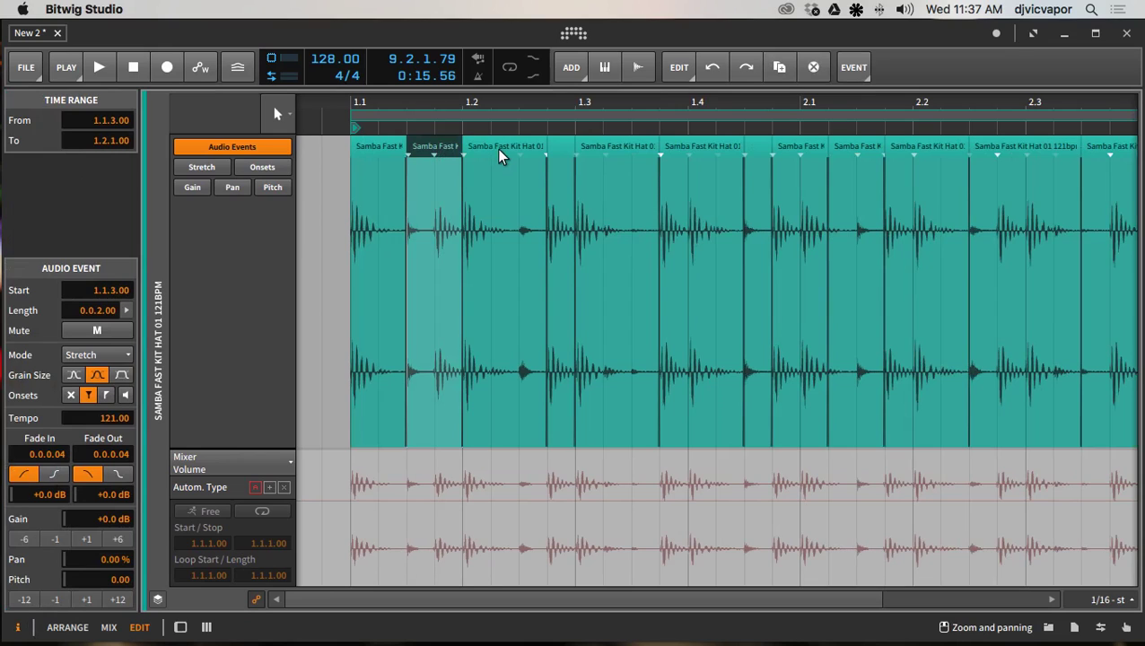
{"action": "left_click", "coordinate": [499, 156]}
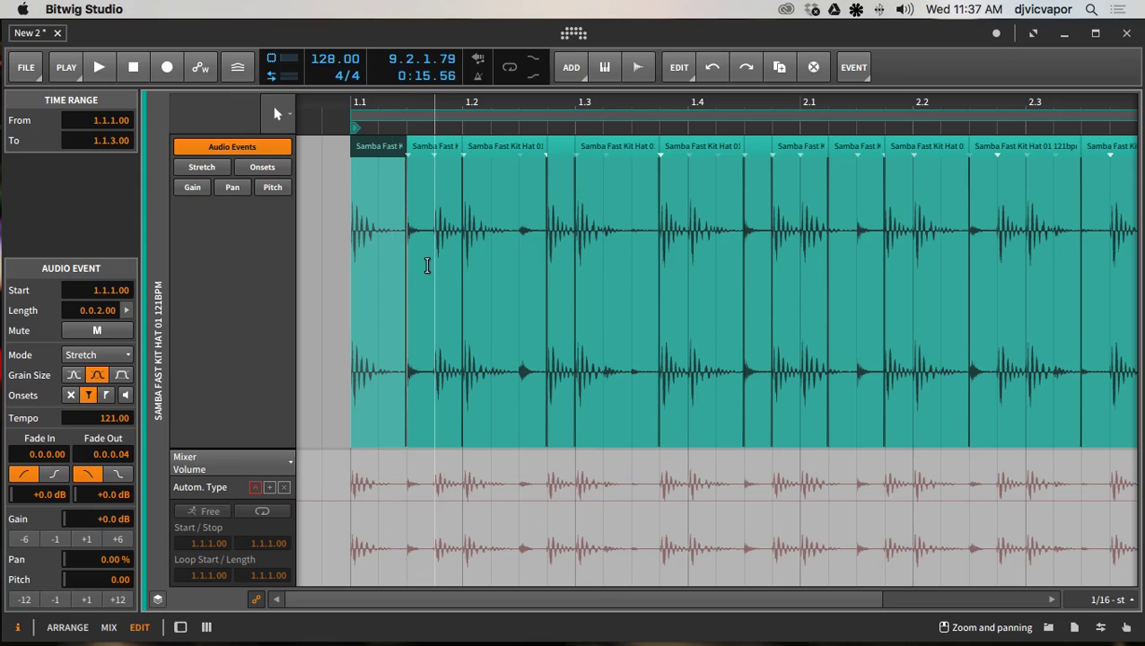
{"action": "left_click", "coordinate": [516, 153]}
{"action": "left_click", "coordinate": [570, 153]}
{"action": "left_click", "coordinate": [617, 154]}
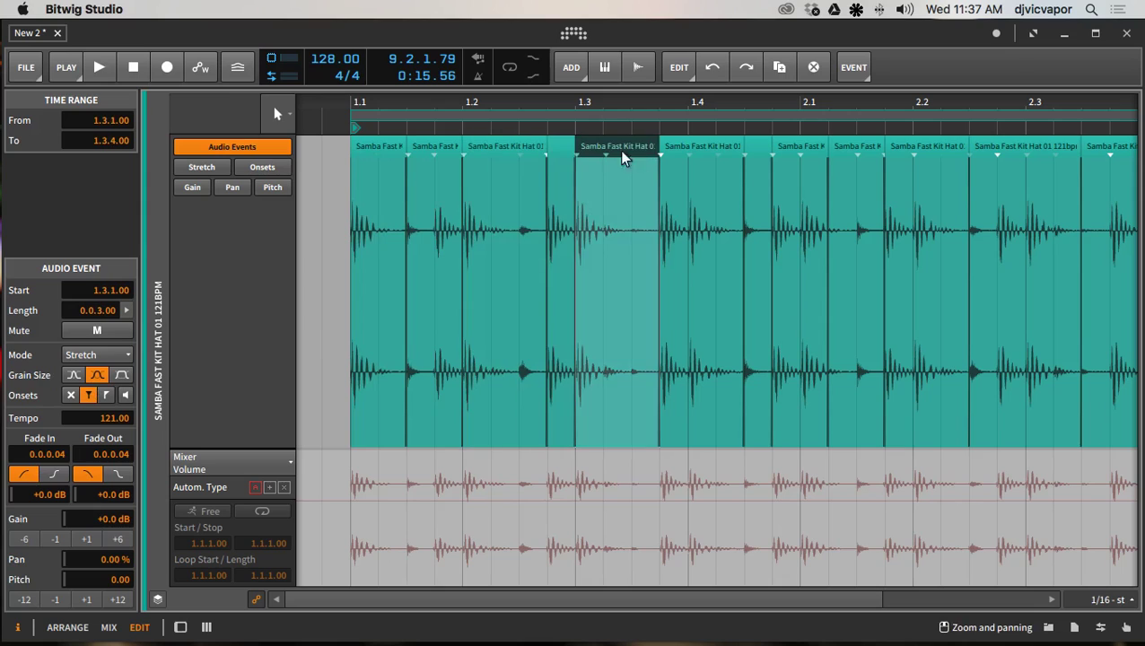
{"action": "left_click", "coordinate": [686, 157]}
{"action": "left_click", "coordinate": [758, 157]}
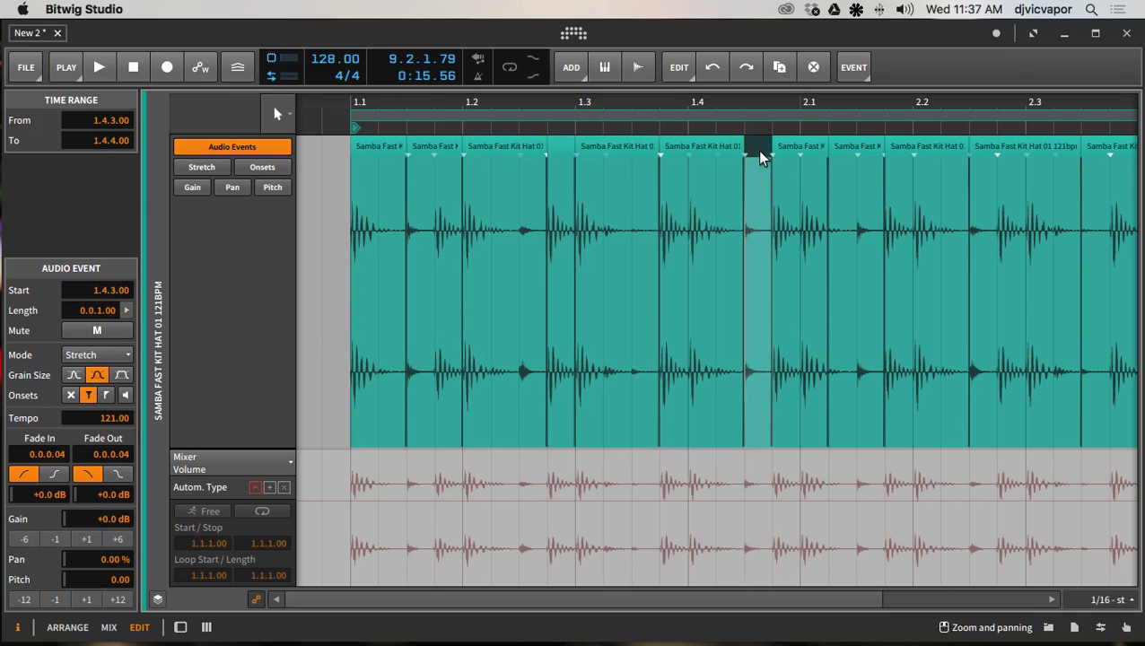
{"action": "left_click", "coordinate": [806, 159]}
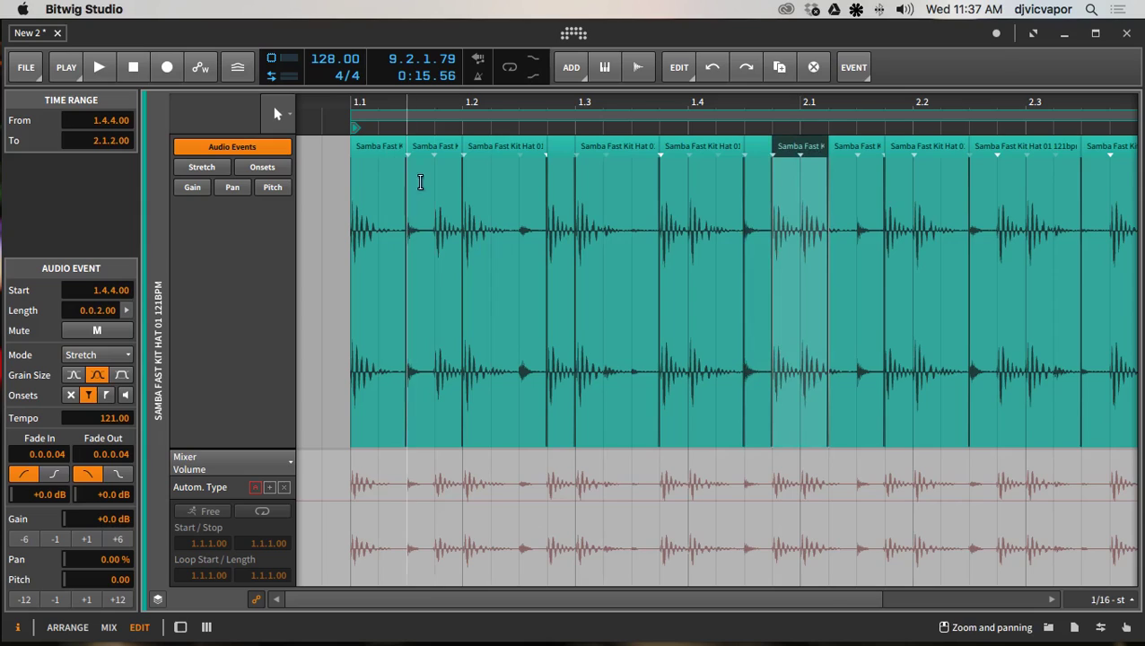
Step: Delete the slice between 1.1.3 and 1.2, and hide the inspector
{"action": "left_click", "coordinate": [438, 153]}
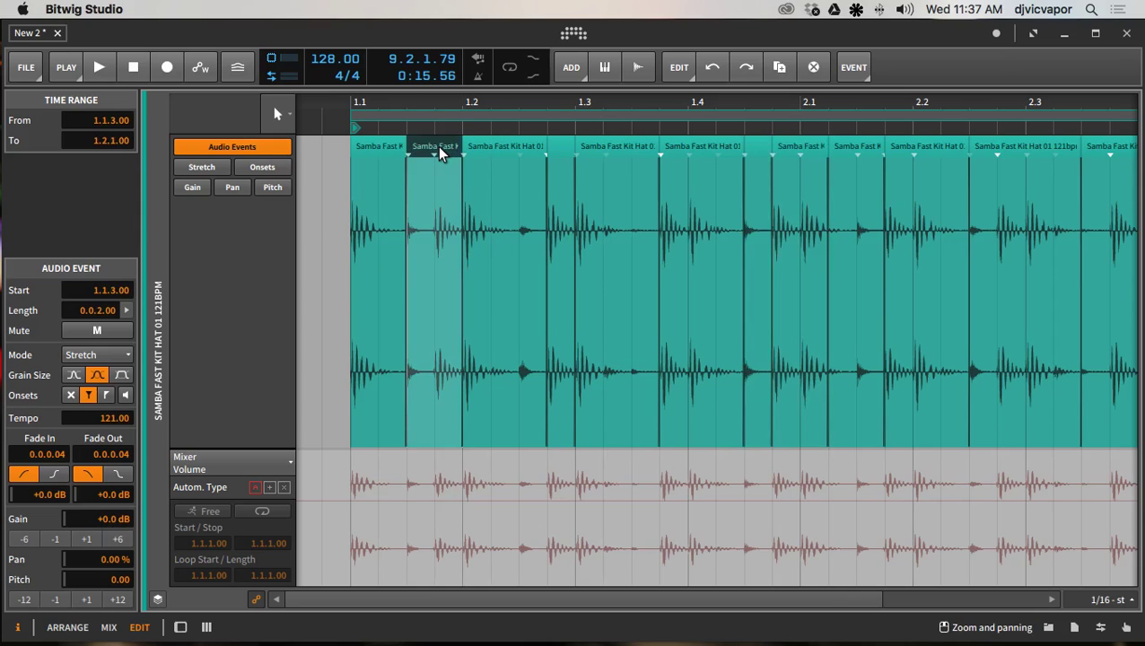
{"action": "key", "text": "Delete"}
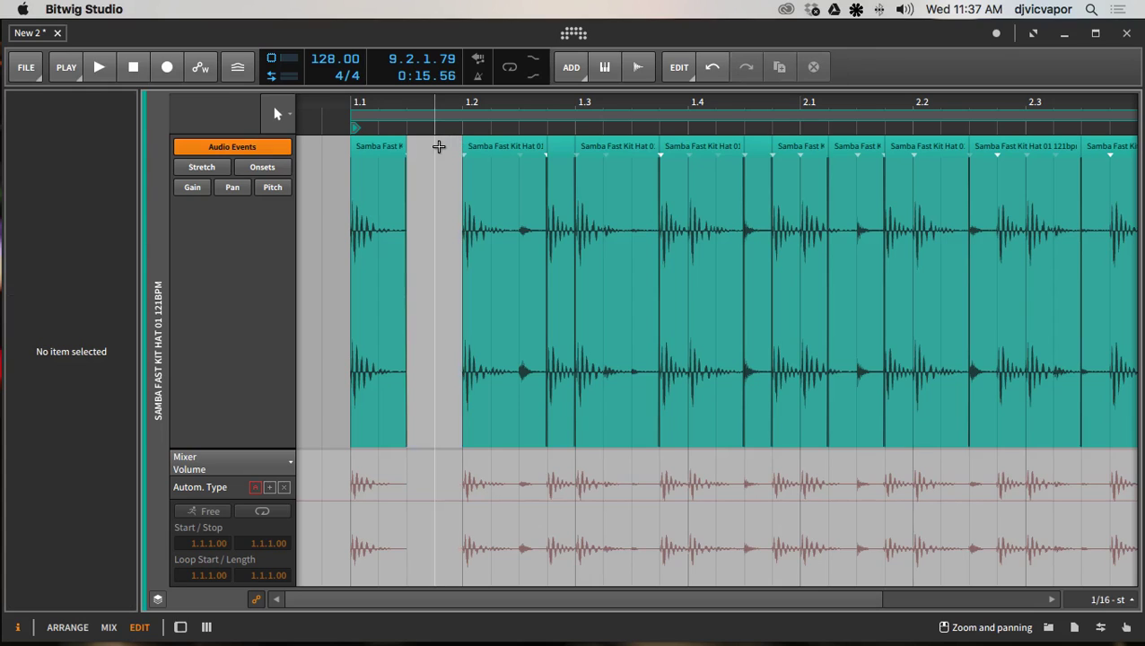
{"action": "left_click", "coordinate": [559, 155]}
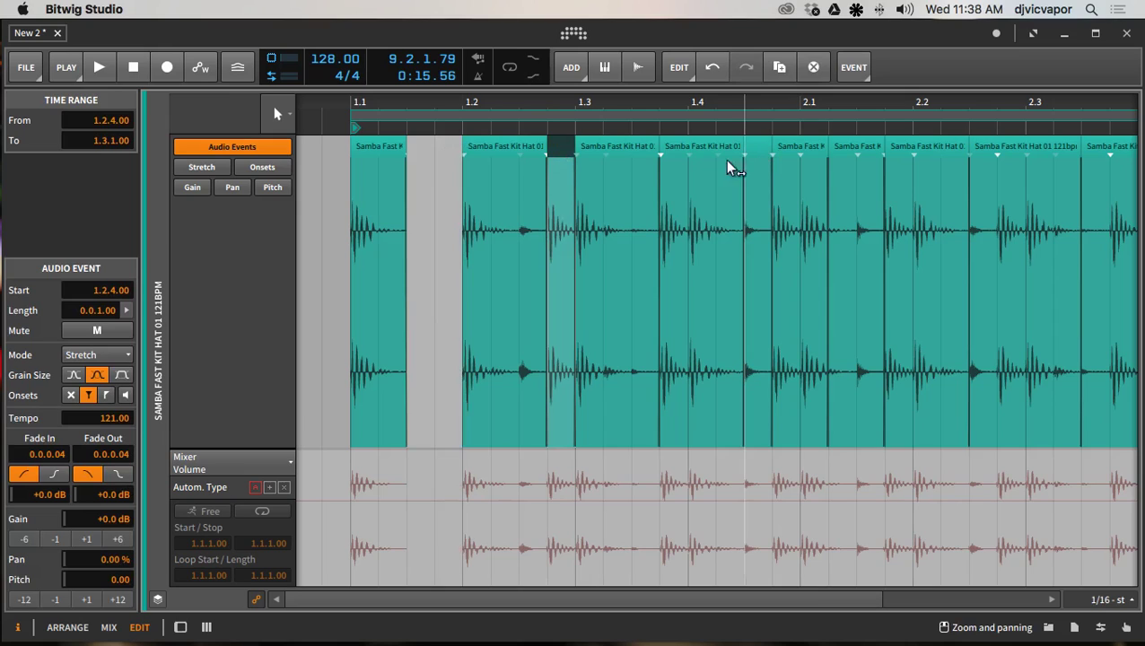
{"action": "left_click", "coordinate": [15, 632]}
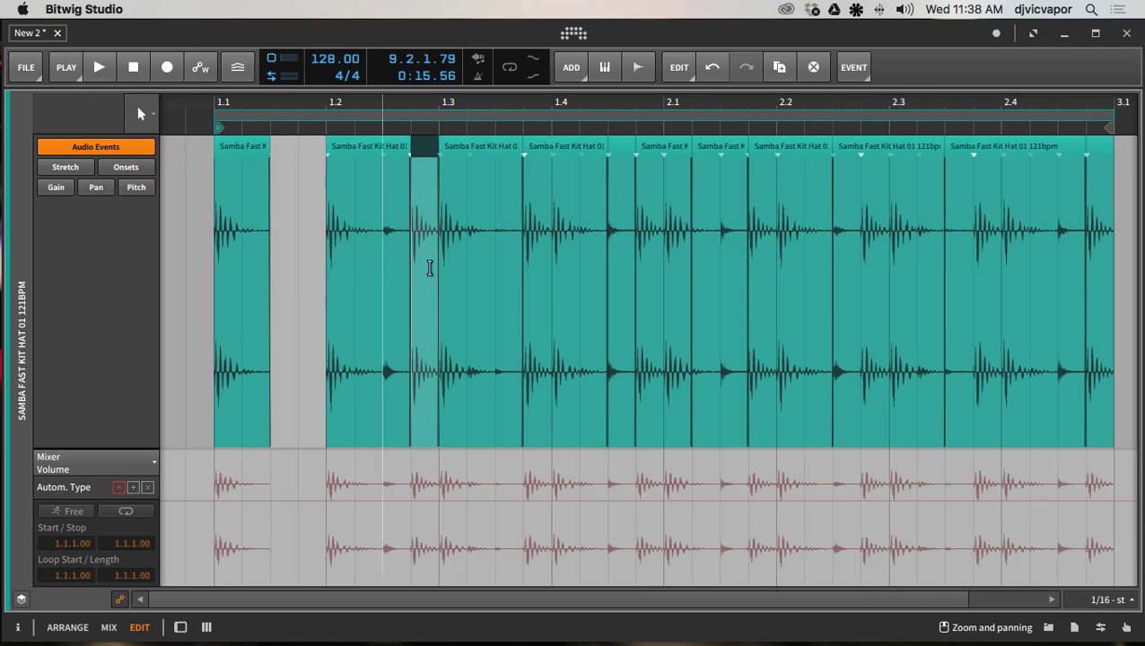
Step: Select the slice between 1.2.4 and 1.3, and pin the Reverse event command for quick access
{"action": "left_click", "coordinate": [459, 146]}
{"action": "left_click", "coordinate": [427, 148]}
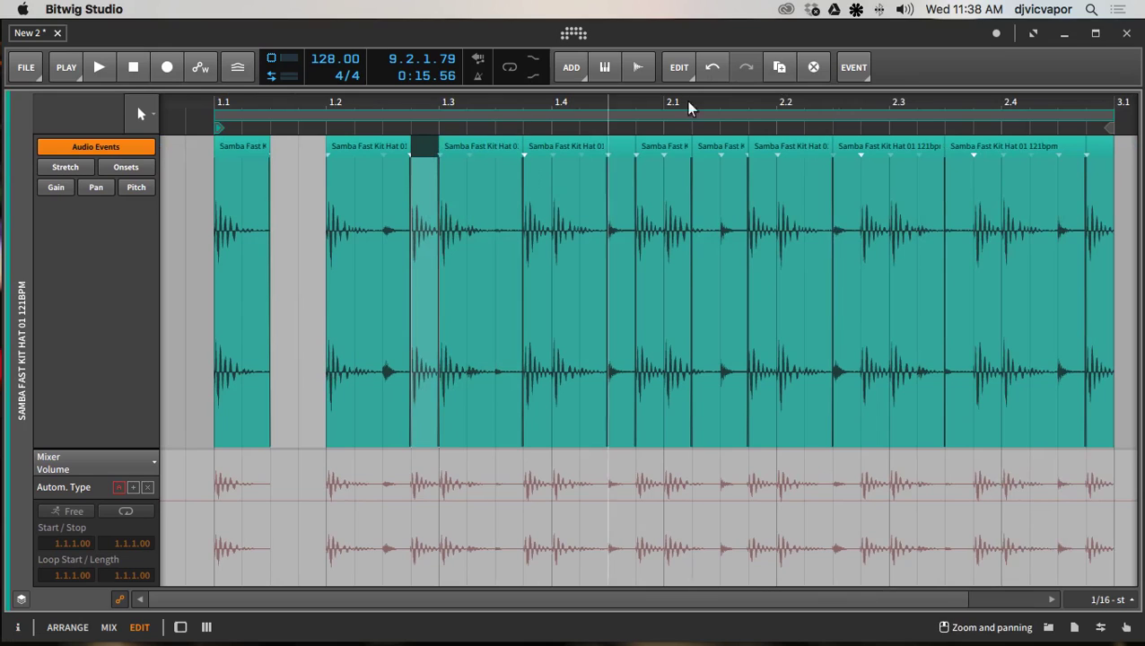
{"action": "left_click", "coordinate": [857, 68]}
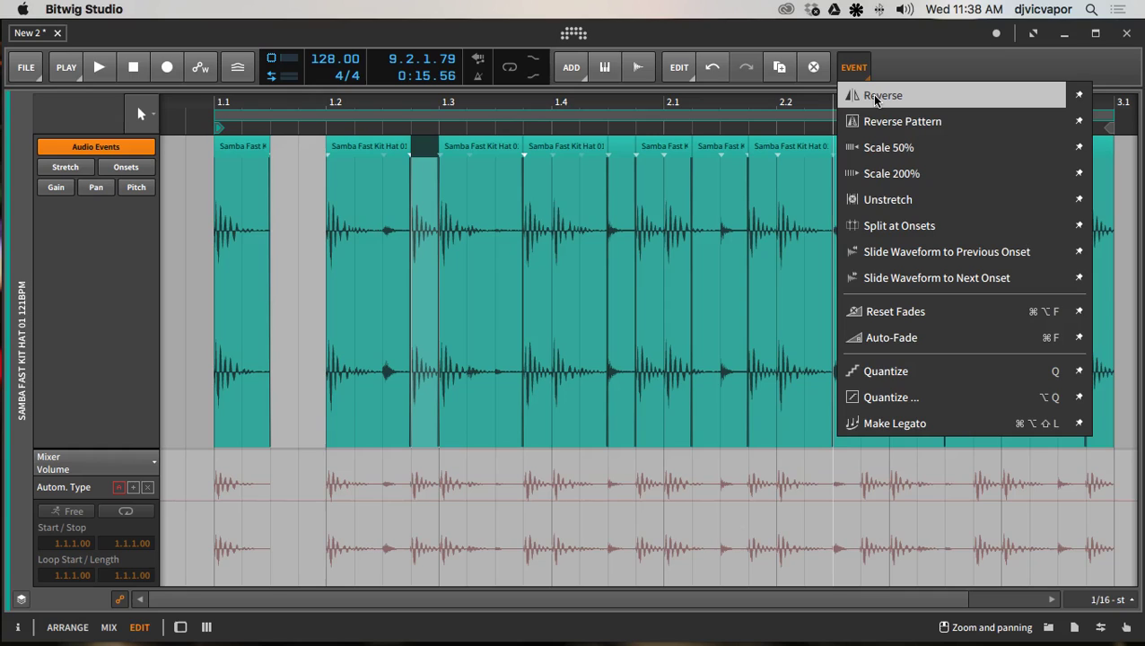
{"action": "left_click", "coordinate": [1078, 94]}
{"action": "left_click", "coordinate": [1025, 70]}
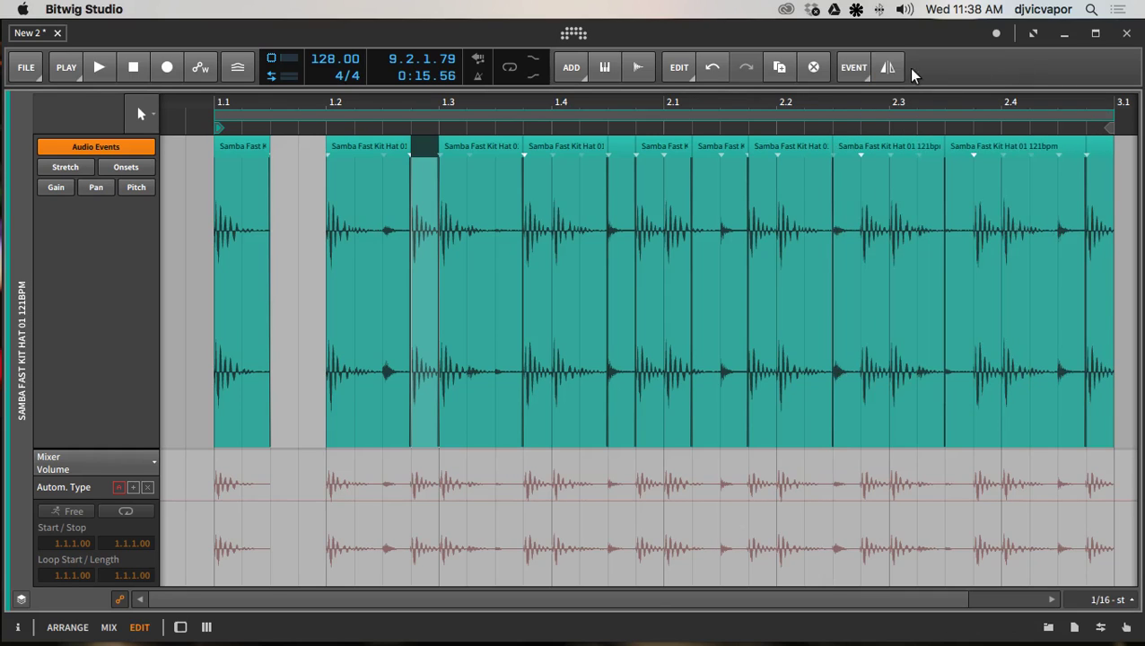
Step: Look through the second-bar slices, then reverse the slice between 1.2.4 and 1.3
{"action": "left_click", "coordinate": [710, 154]}
{"action": "left_click", "coordinate": [819, 148]}
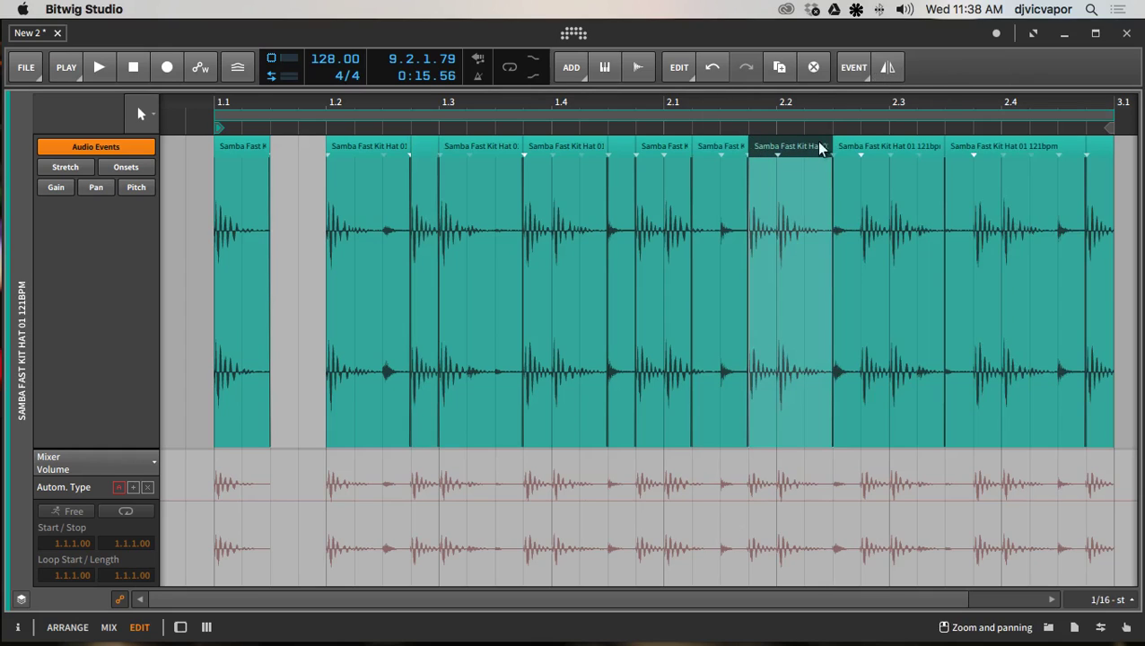
{"action": "left_click", "coordinate": [868, 148]}
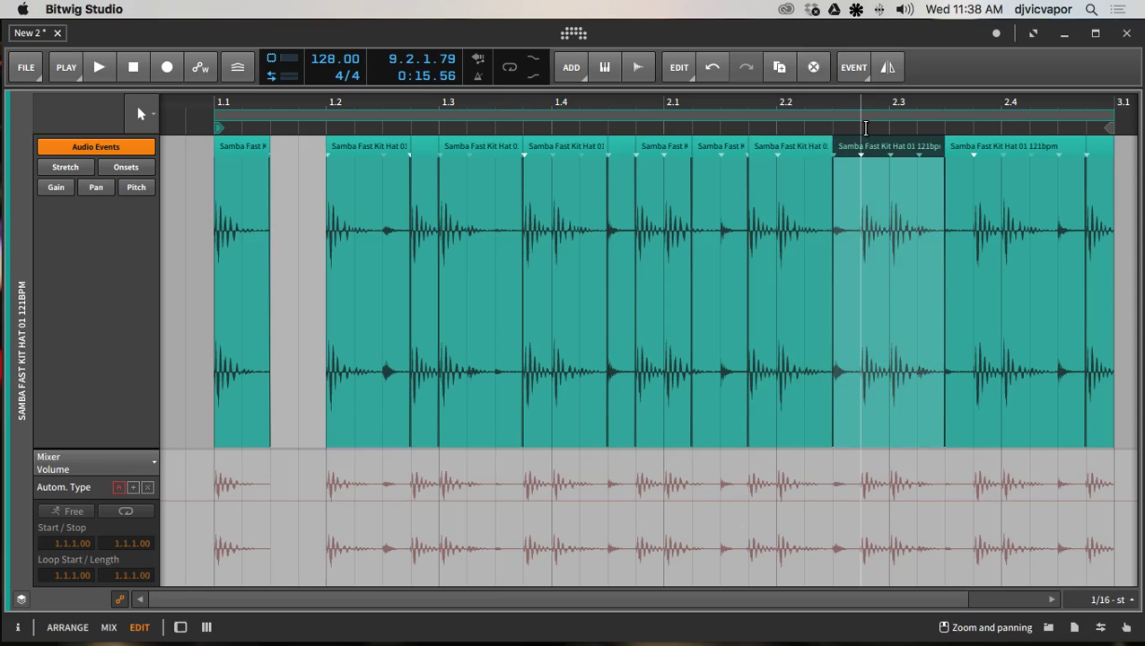
{"action": "left_click", "coordinate": [866, 127]}
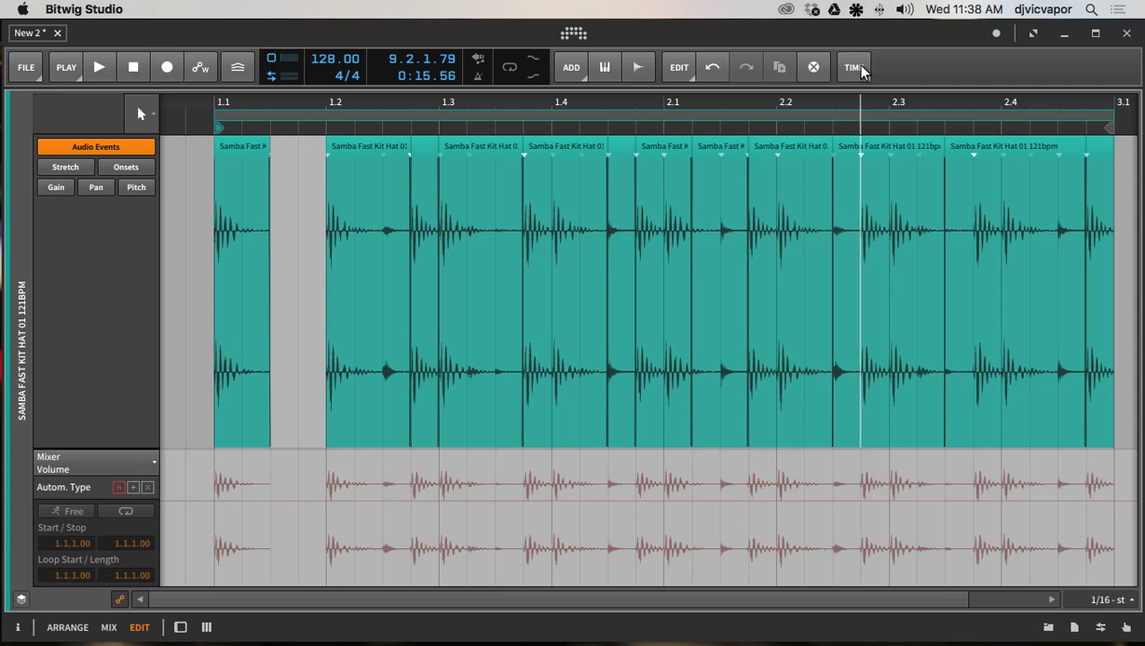
{"action": "left_click", "coordinate": [852, 146]}
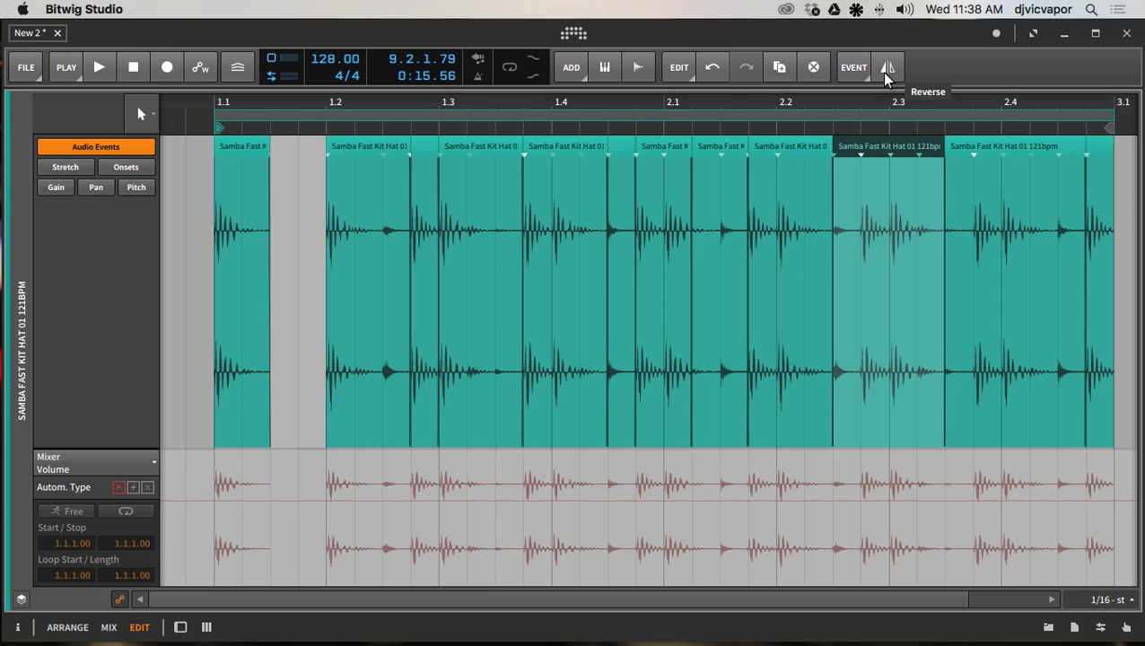
{"action": "left_click", "coordinate": [423, 152]}
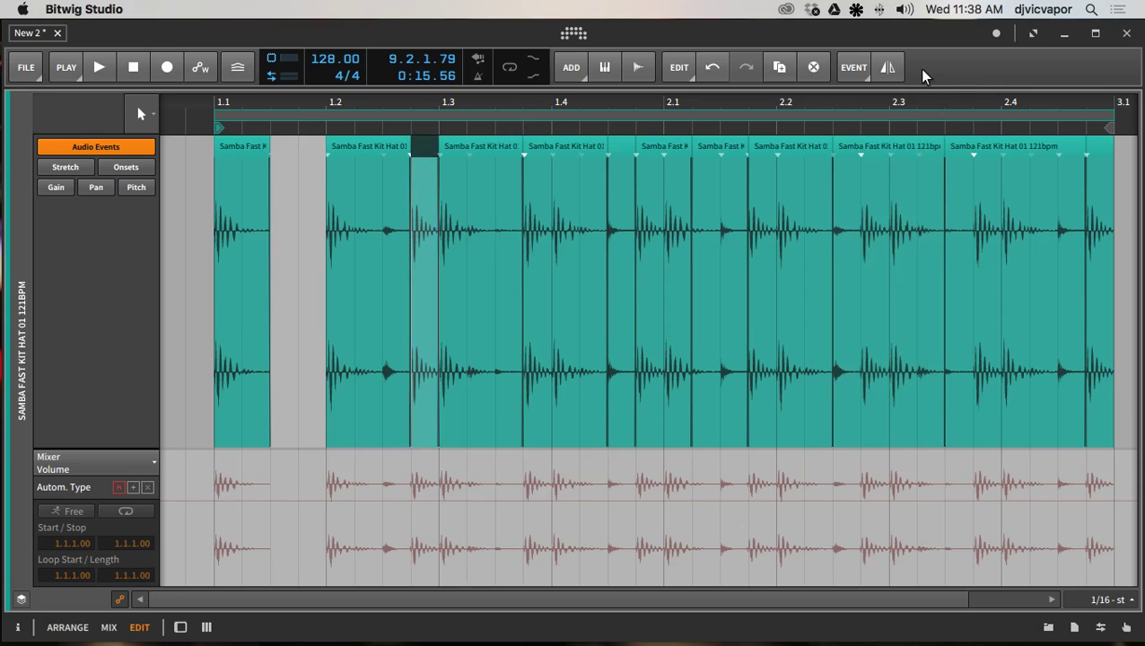
{"action": "left_click", "coordinate": [889, 69]}
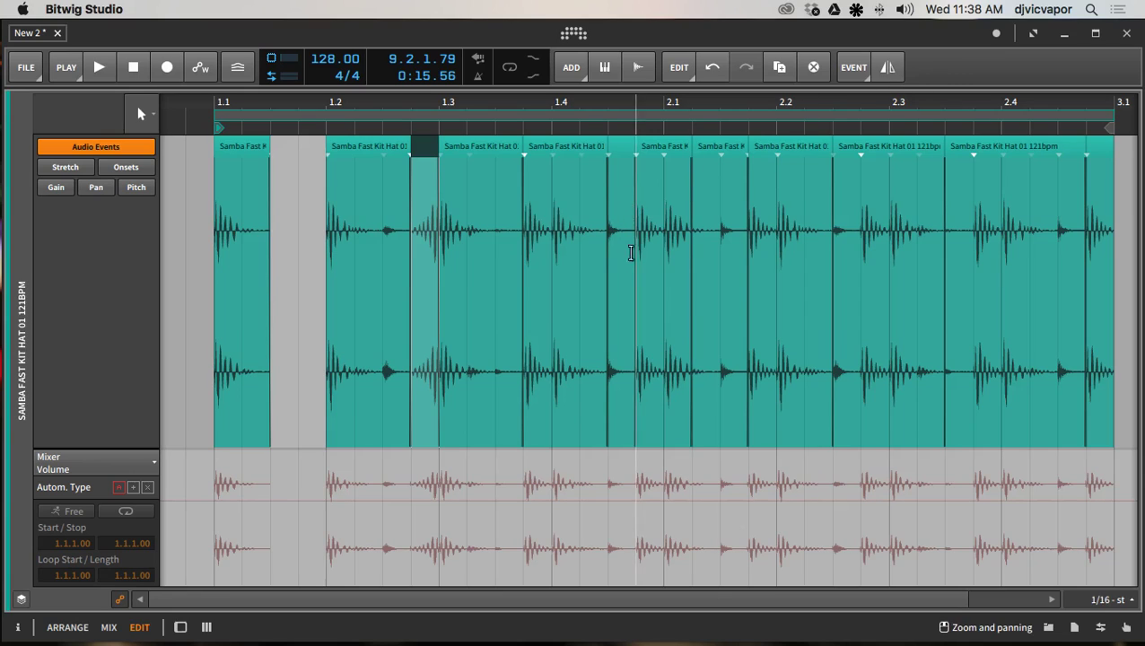
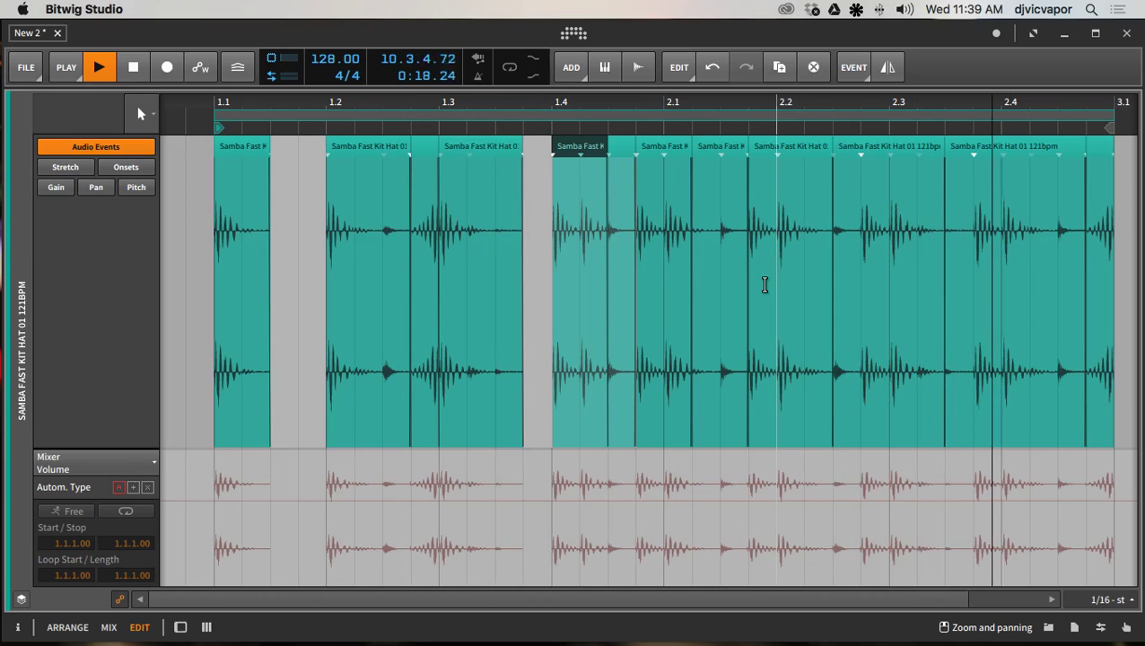
Step: Stop playback and split the slice that ends at 2.3.3 at position 2.3
{"action": "key", "text": "space"}
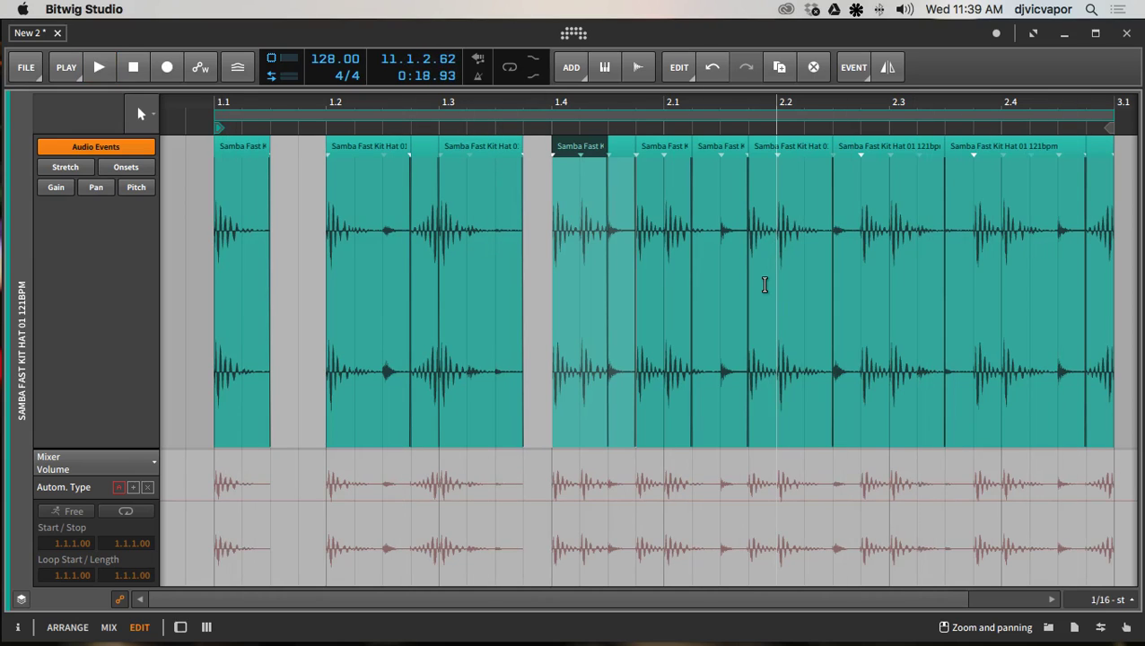
{"action": "left_click", "coordinate": [892, 205]}
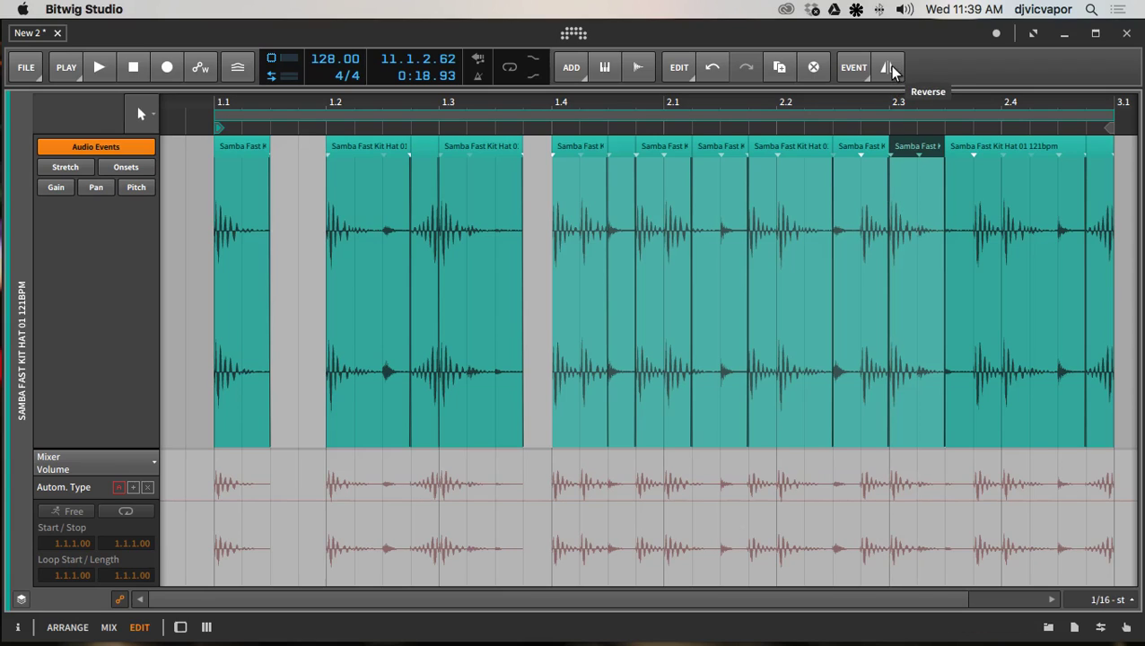
Step: Try twice to reverse the slice between 2.3 and 2.3.3, undoing each attempt
{"action": "key", "text": "Delete"}
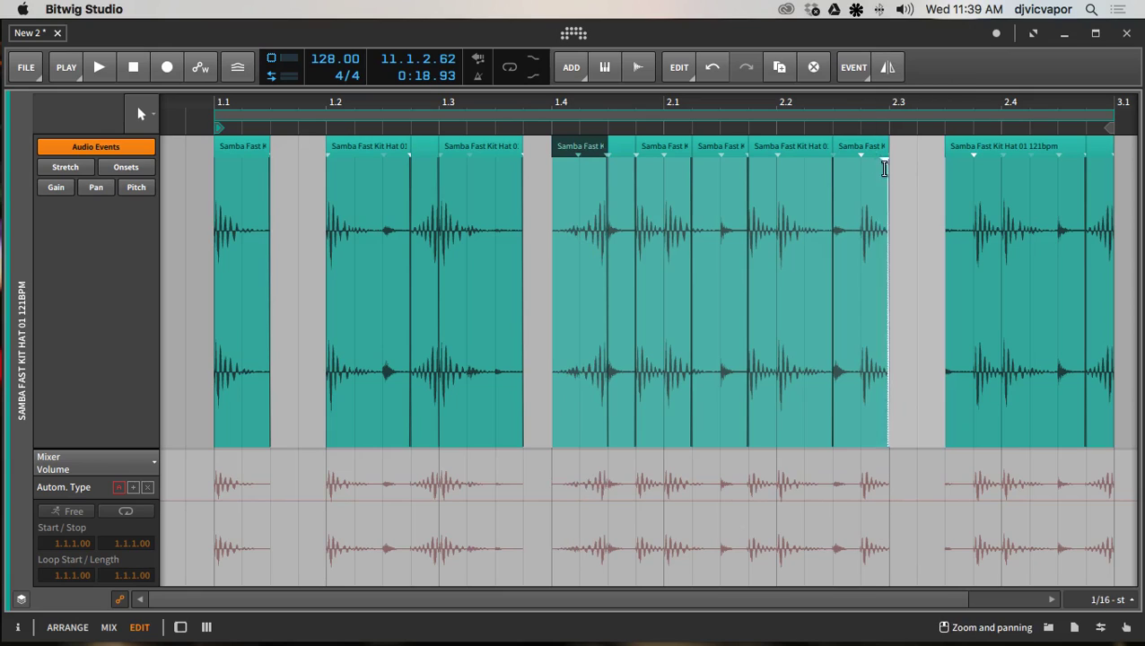
{"action": "key", "text": "super+z"}
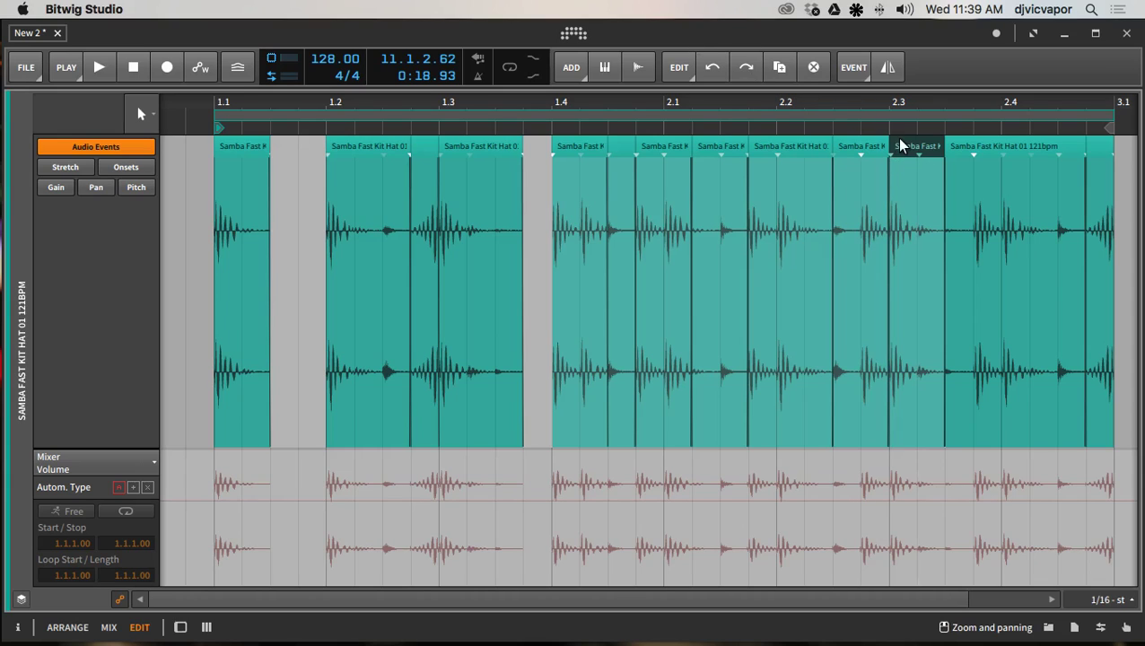
{"action": "left_click", "coordinate": [887, 72]}
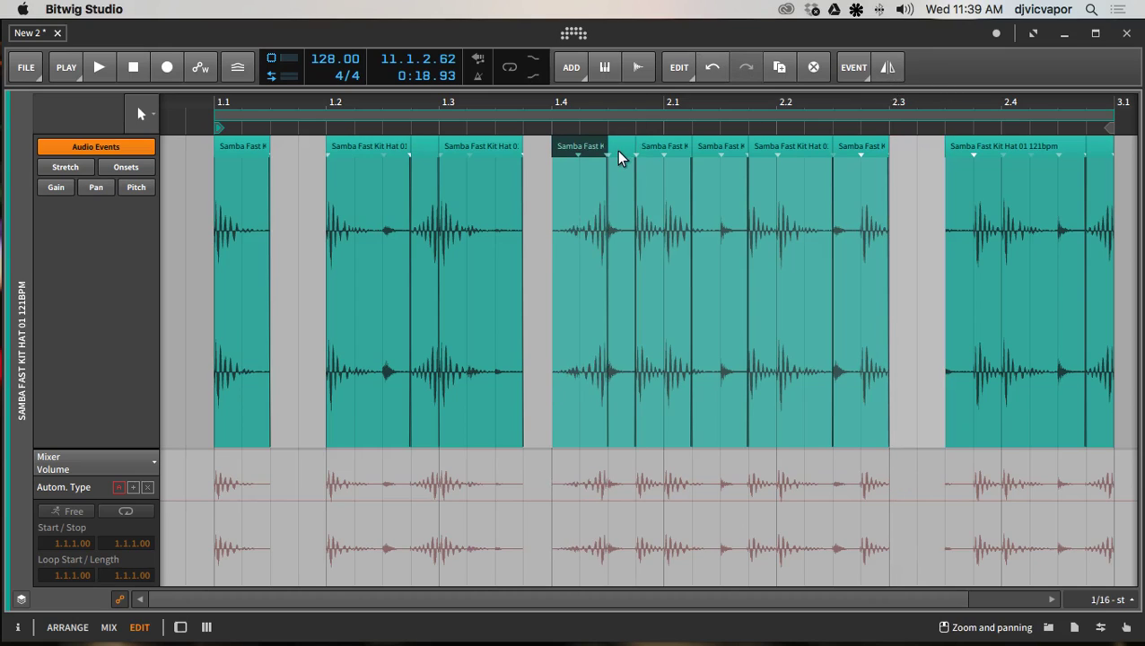
{"action": "key", "text": "super+z"}
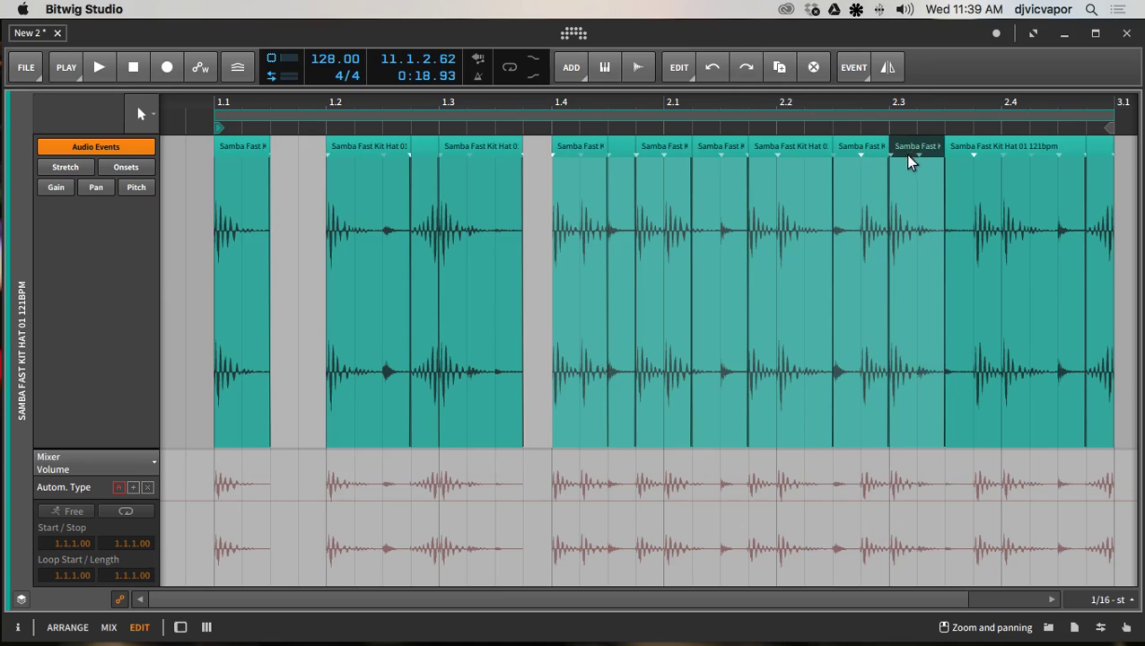
Step: Move the slice at 2.3 one sixteenth later to 2.3.2, and play the edited clip briefly
{"action": "left_click", "coordinate": [964, 154]}
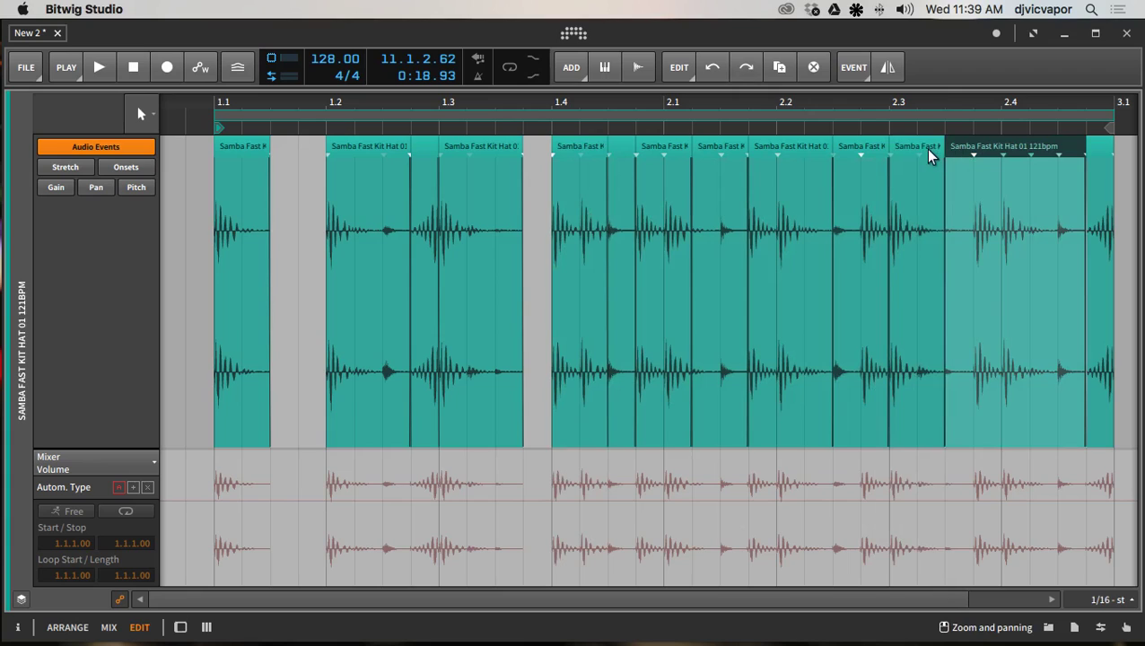
{"action": "left_click", "coordinate": [928, 154]}
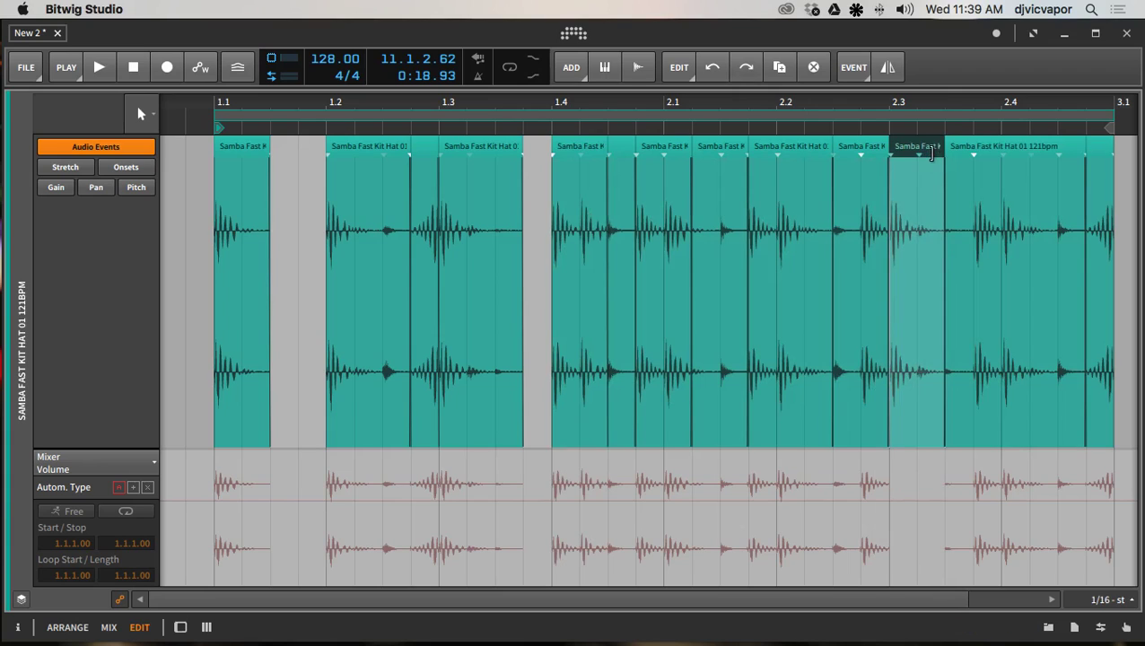
{"action": "left_click_drag", "start_coordinate": [930, 154], "coordinate": [918, 155]}
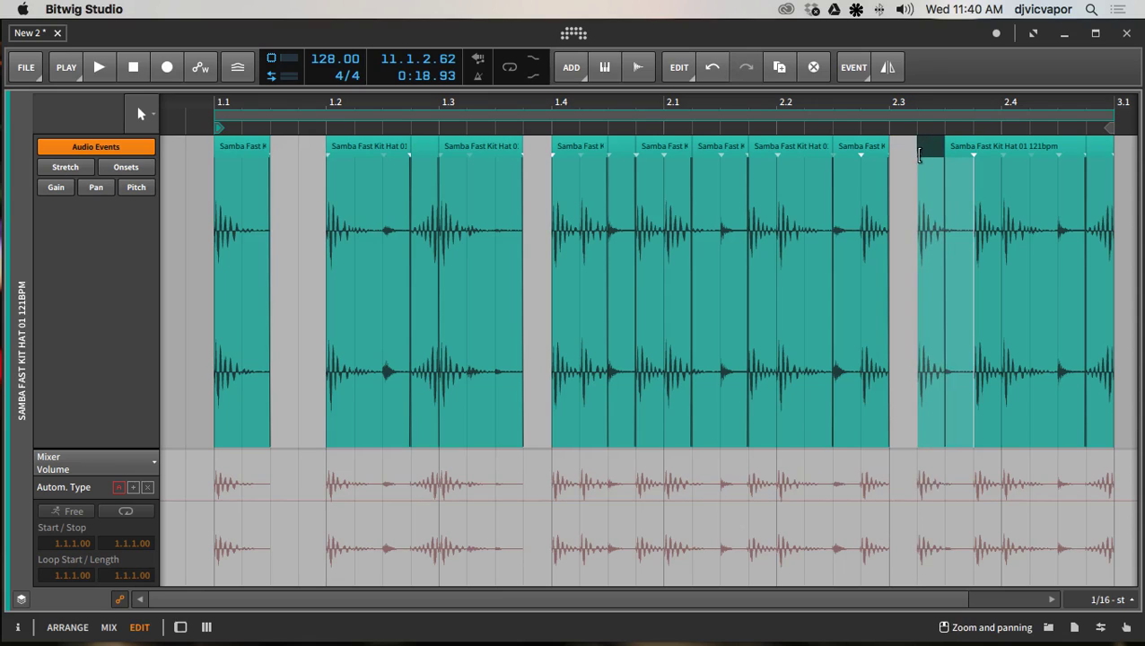
{"action": "key", "text": "space"}
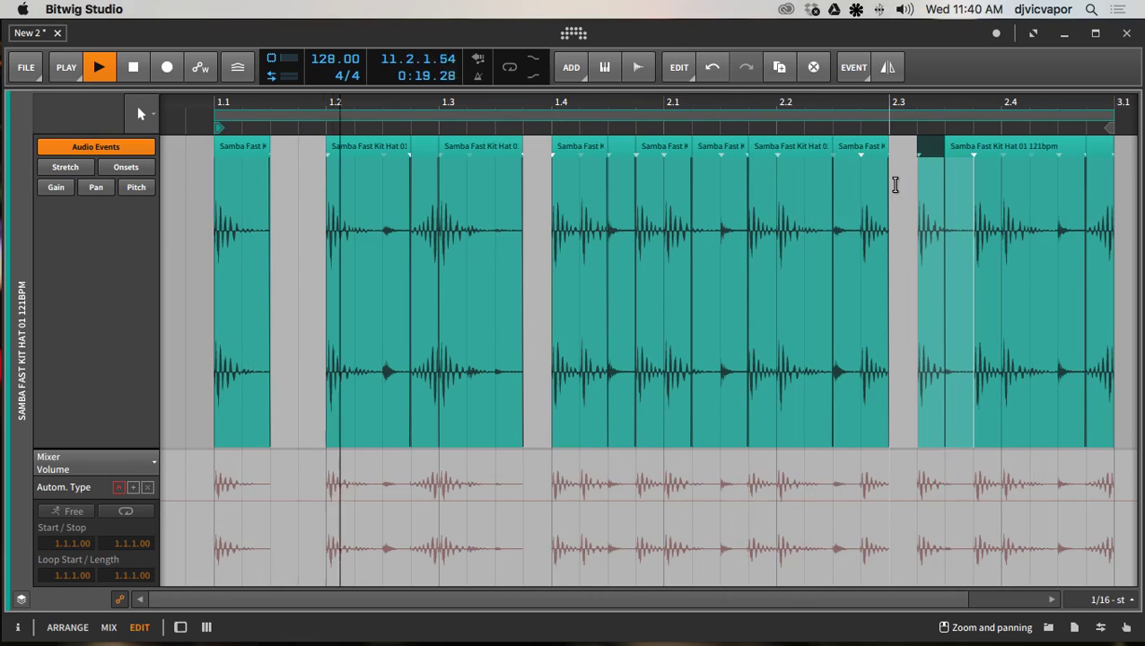
{"action": "key", "text": "space"}
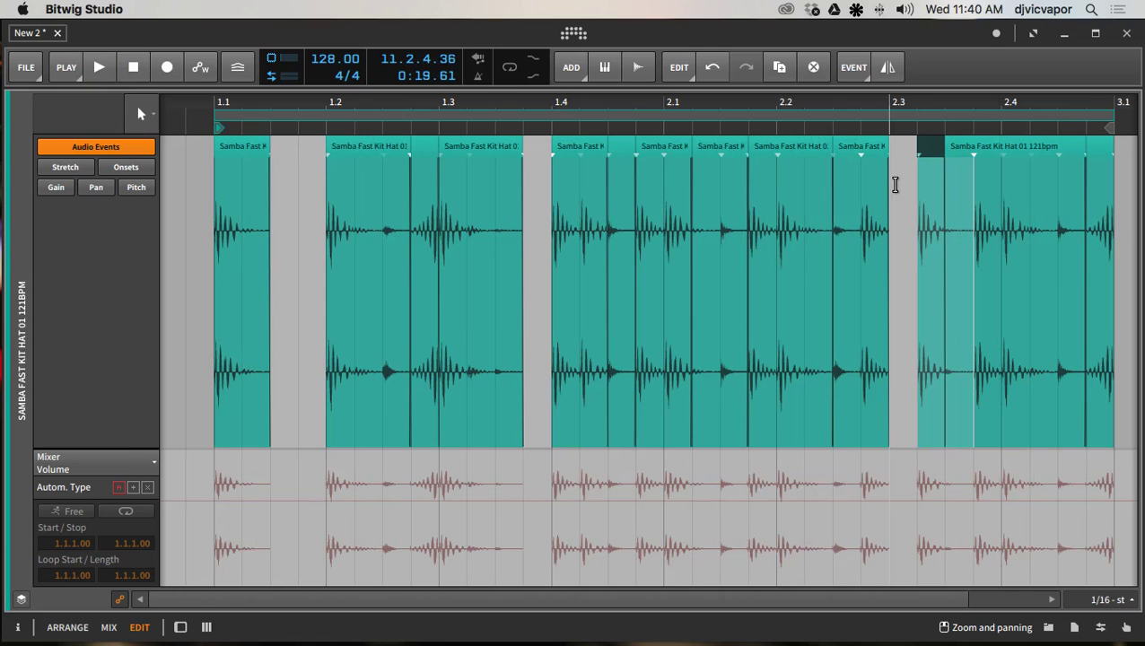
Step: Switch to the Arrange view and enlarge the track area above the clip editor to fit the Audio 5 track
{"action": "key", "text": "alt+2"}
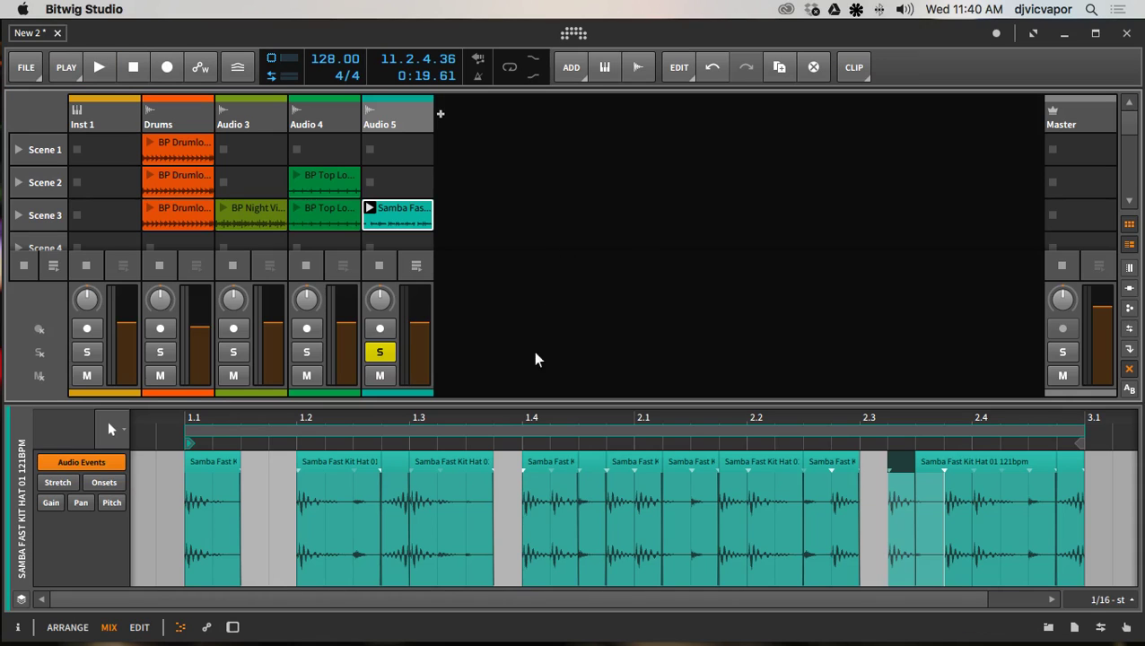
{"action": "left_click_drag", "start_coordinate": [495, 404], "coordinate": [503, 362]}
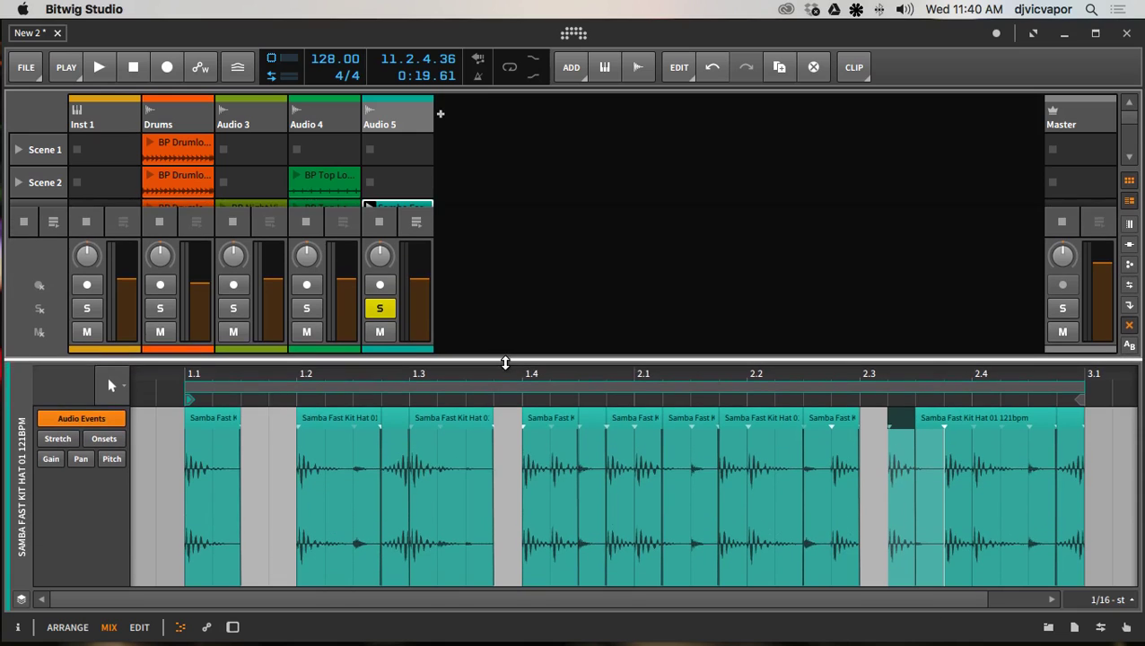
{"action": "left_click", "coordinate": [81, 627]}
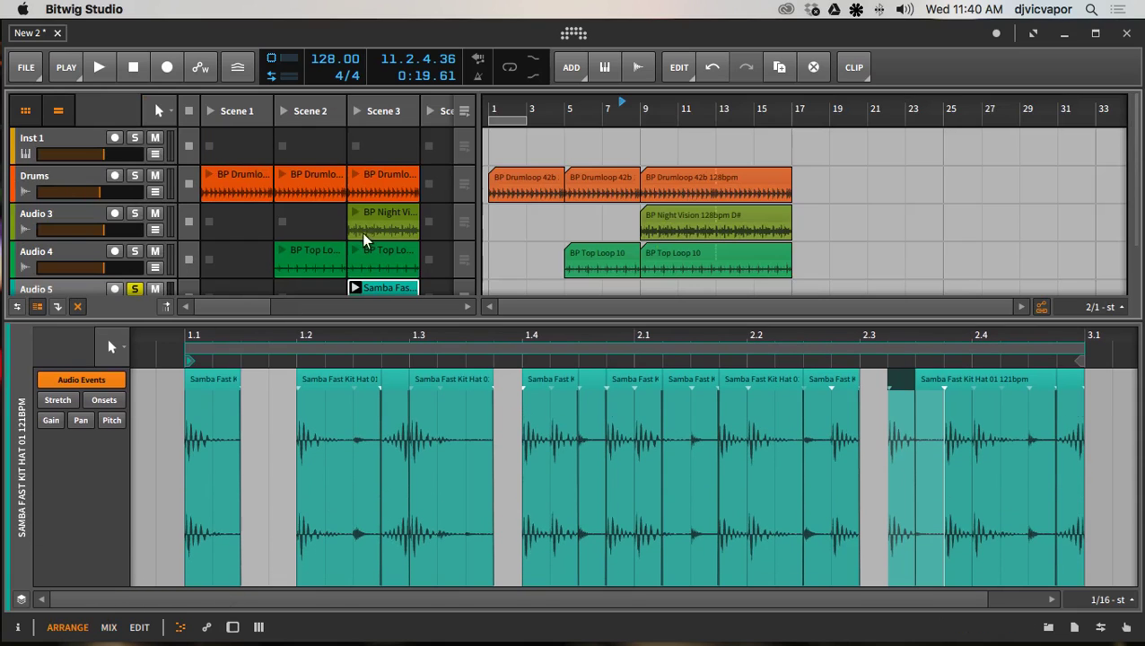
{"action": "left_click_drag", "start_coordinate": [506, 324], "coordinate": [496, 386]}
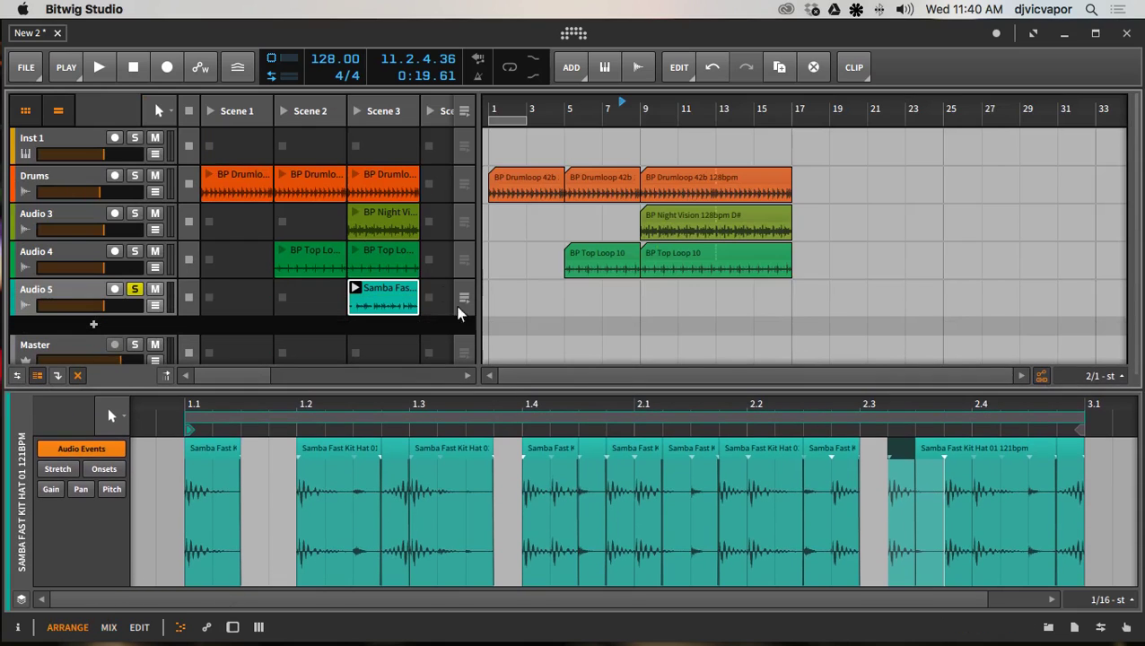
Step: Launch Scene 3 to listen to the soloed Audio 5 clip, and stop playback in the Arrange view
{"action": "left_click", "coordinate": [356, 110]}
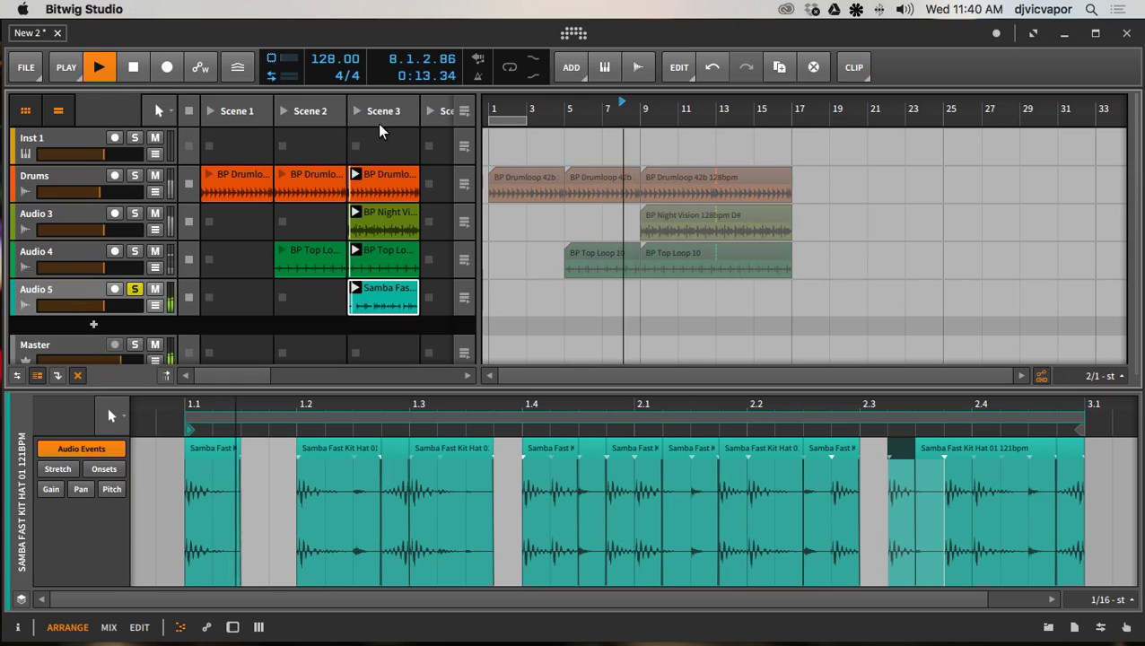
{"action": "key", "text": "alt+2"}
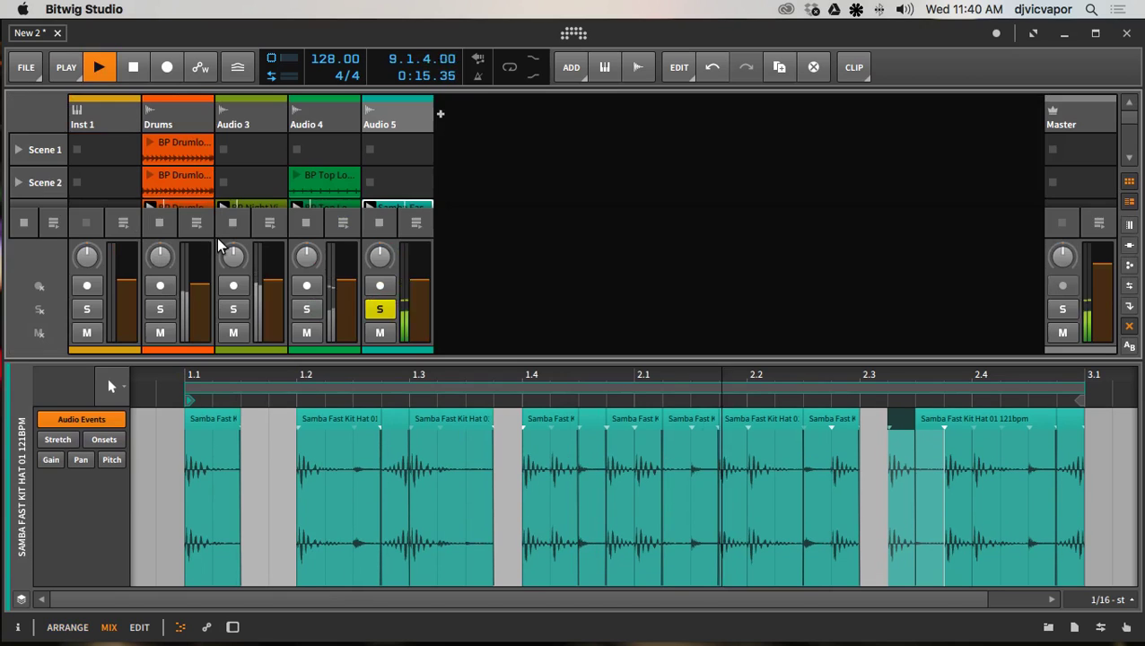
{"action": "key", "text": "alt+1"}
{"action": "key", "text": "space"}
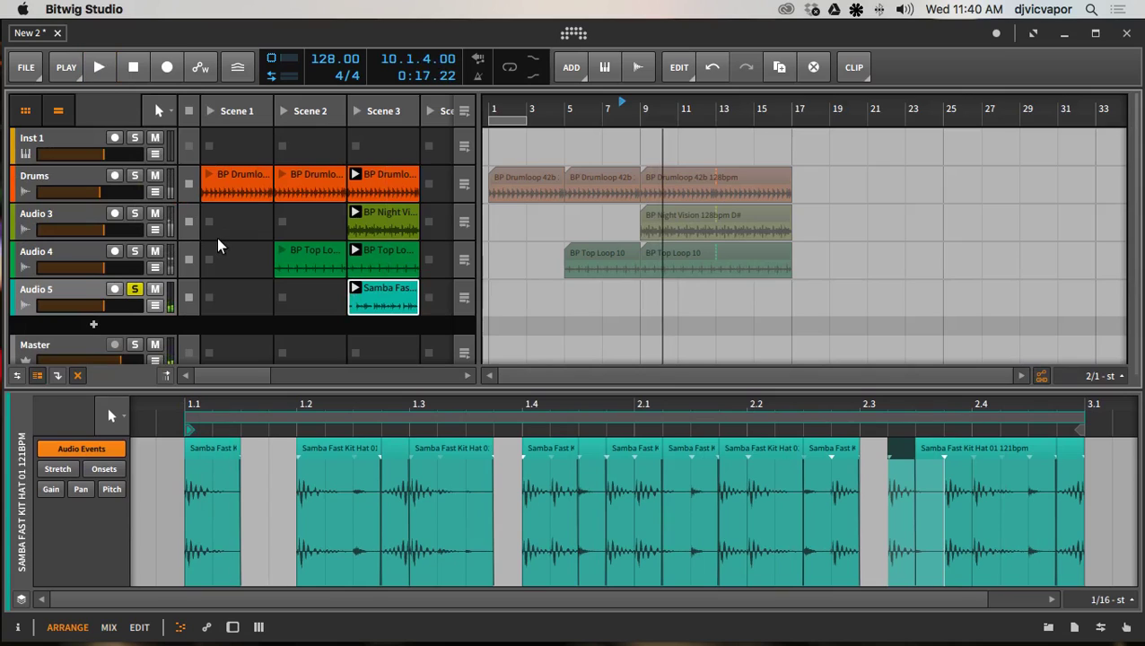
Step: Unsolo Audio 5 and balance the mix during playback, lowering Drums, Audio 3 and Audio 4 (to about -10 dB) and raising Audio 5
{"action": "left_click", "coordinate": [133, 293]}
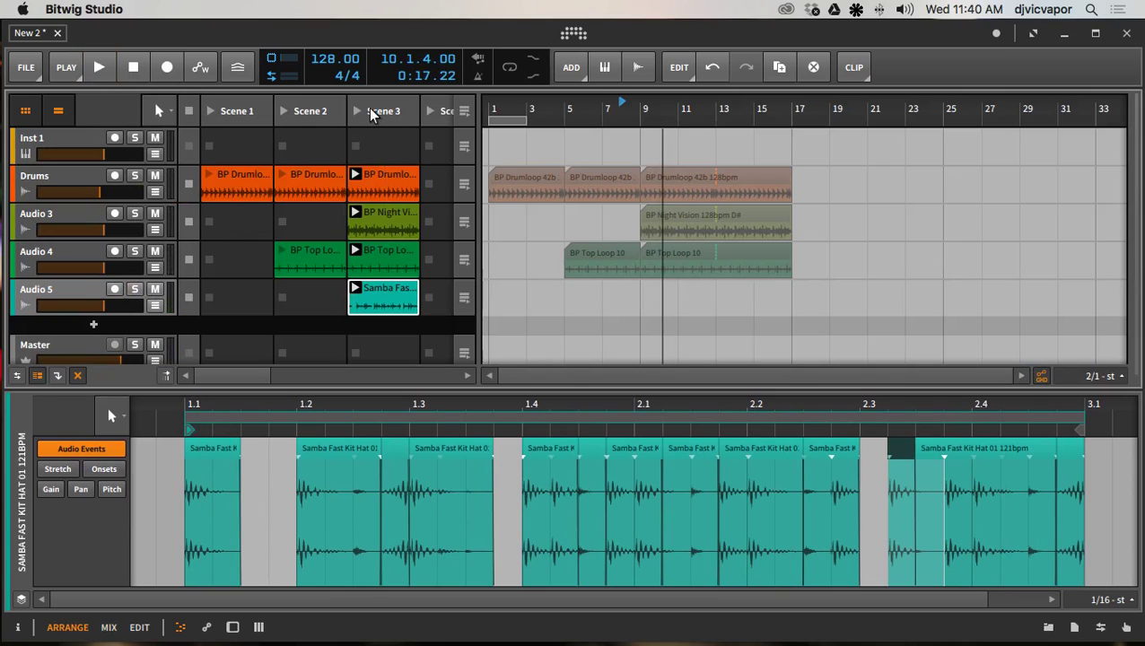
{"action": "key", "text": "space"}
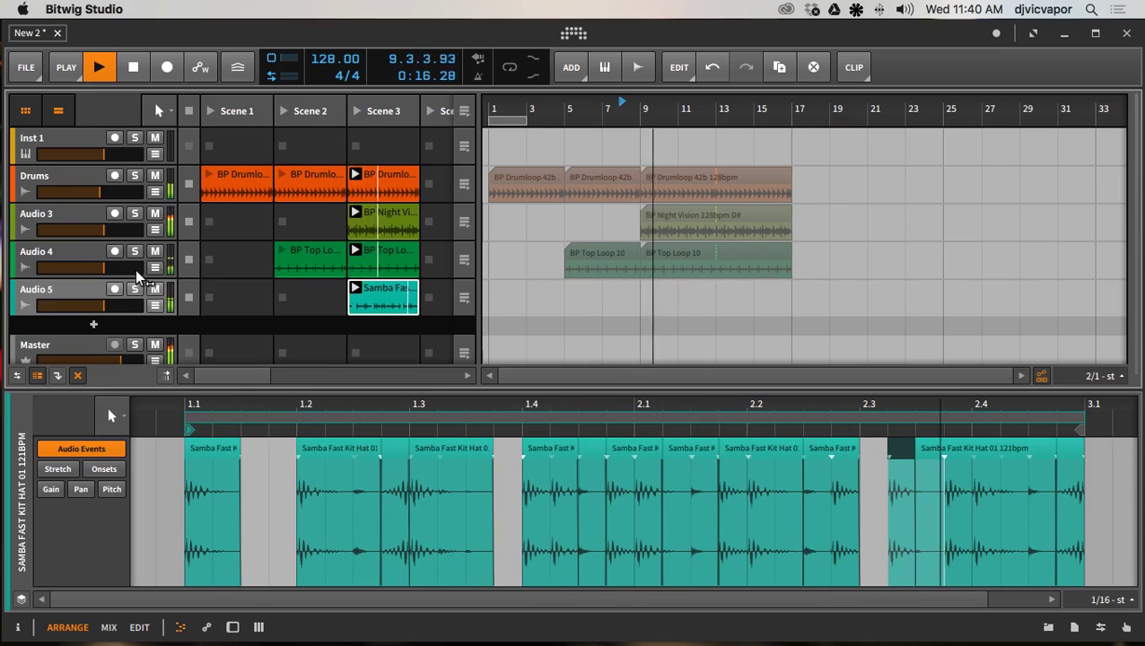
{"action": "left_click_drag", "start_coordinate": [107, 229], "coordinate": [98, 218]}
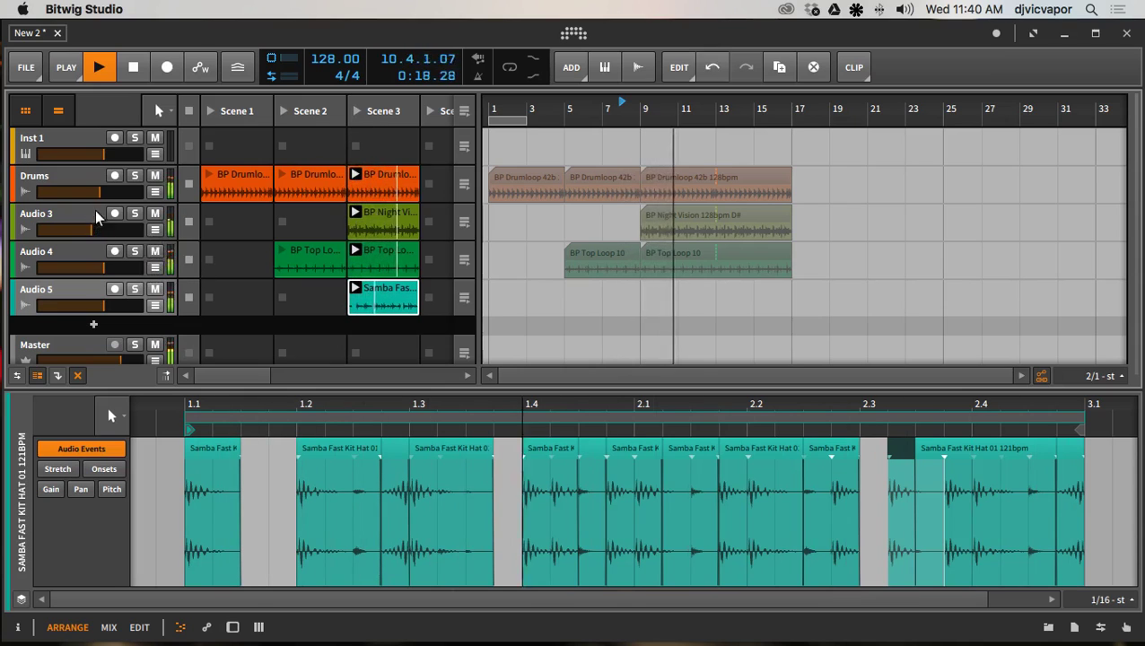
{"action": "left_click_drag", "start_coordinate": [106, 267], "coordinate": [93, 255]}
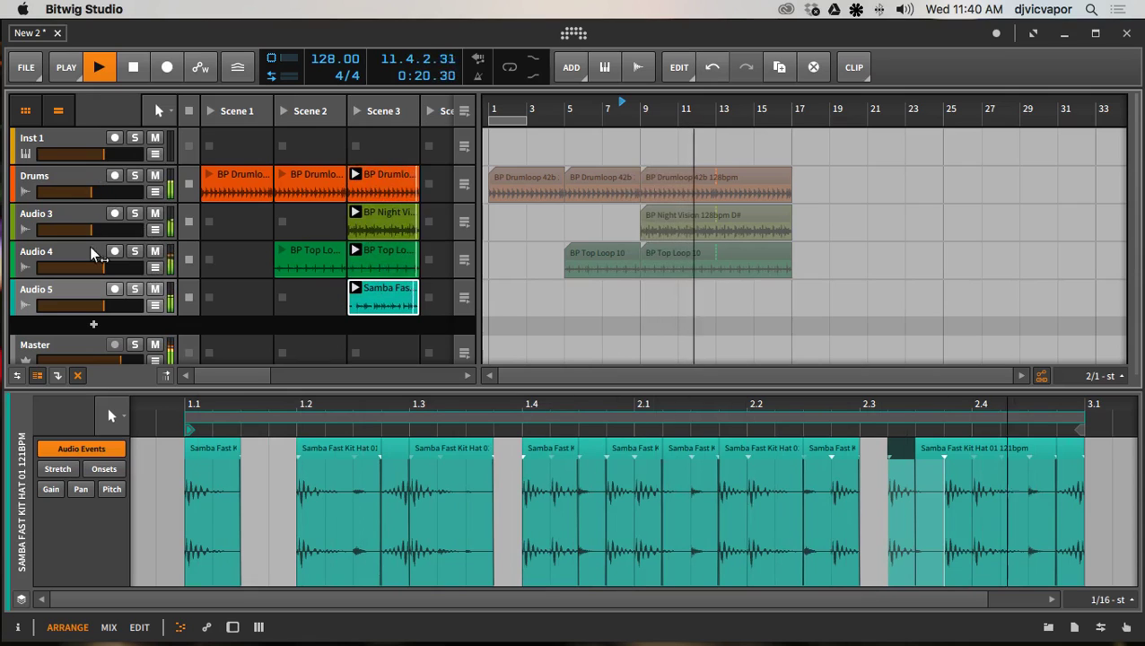
{"action": "left_click_drag", "start_coordinate": [106, 302], "coordinate": [100, 296]}
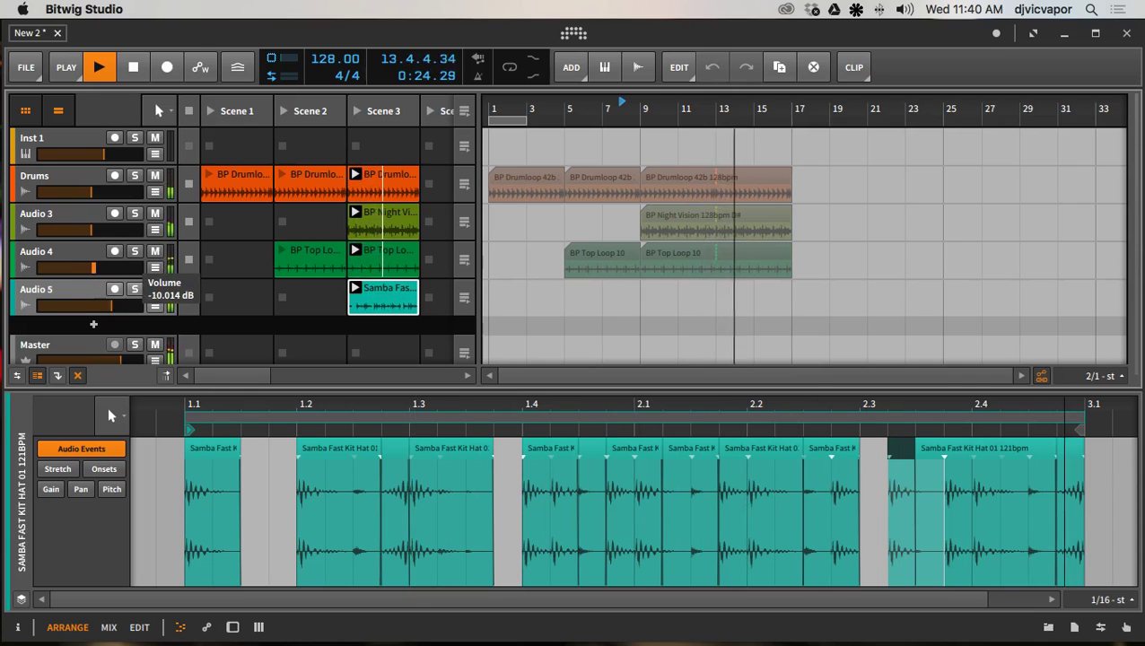
{"action": "left_click_drag", "start_coordinate": [93, 229], "coordinate": [75, 229]}
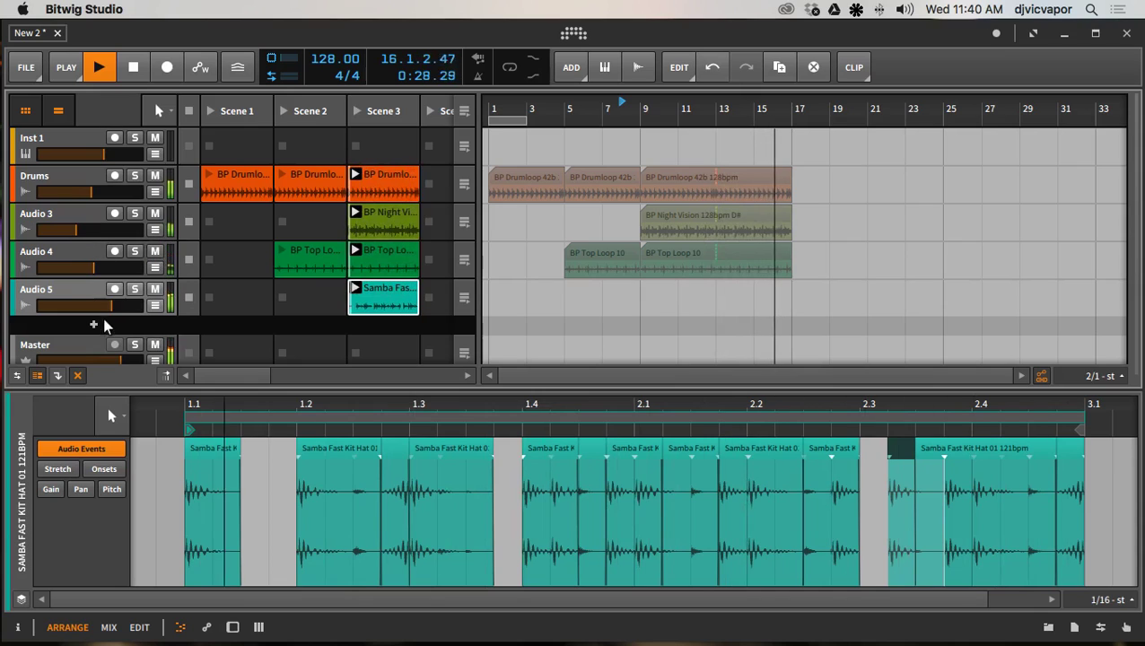
{"action": "left_click_drag", "start_coordinate": [107, 304], "coordinate": [122, 305]}
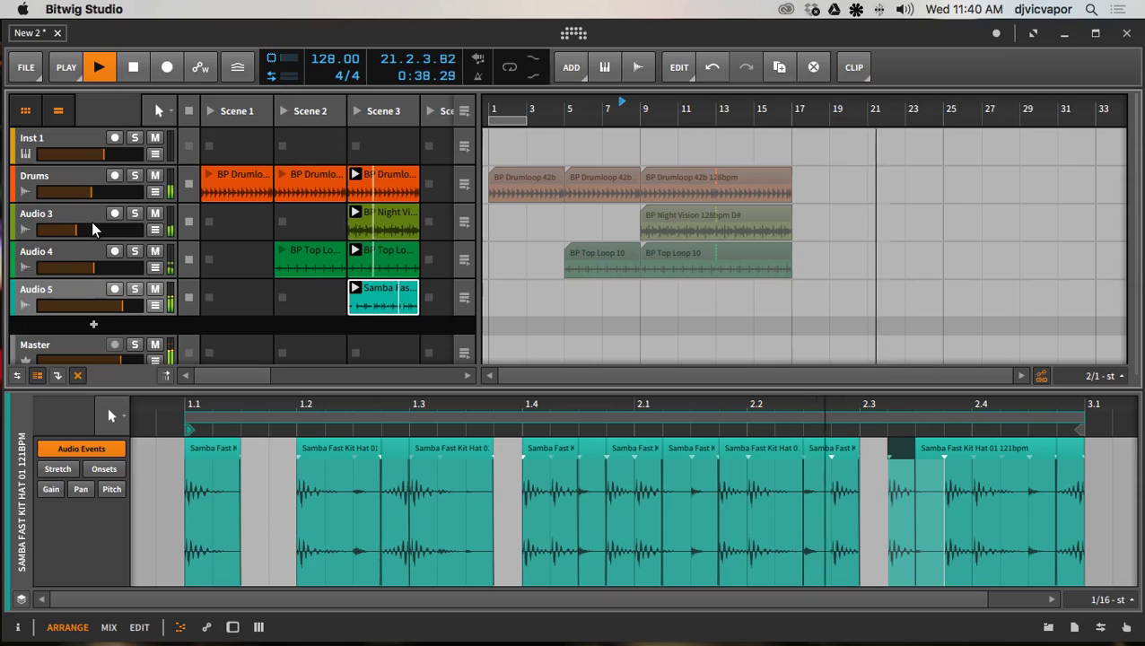
{"action": "key", "text": "space"}
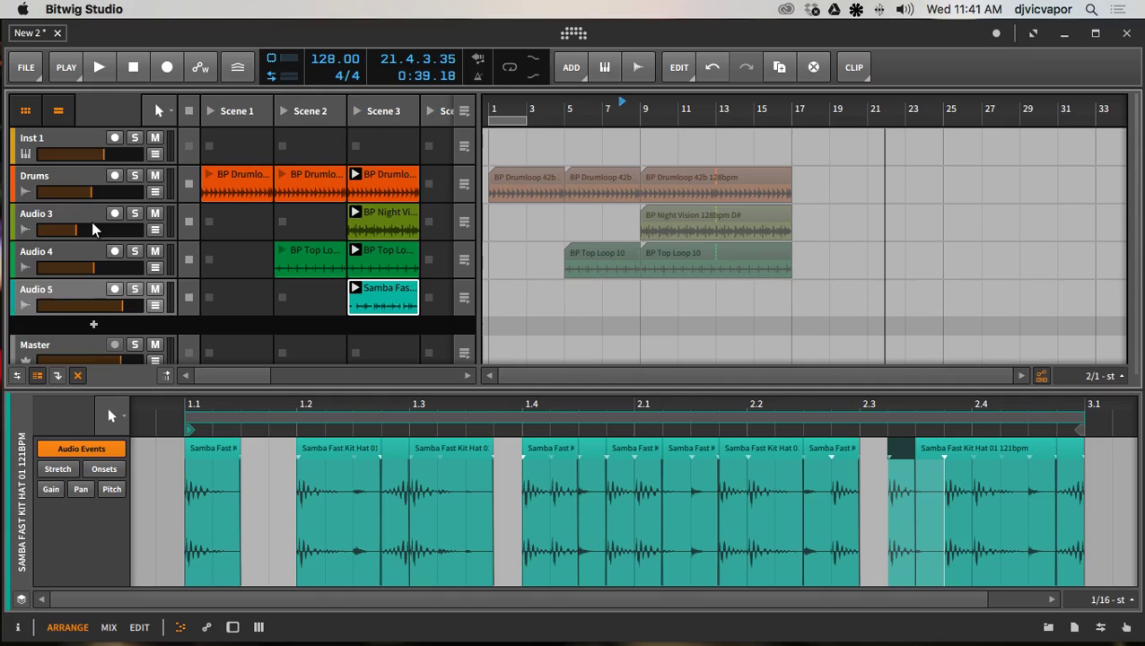
{"action": "key", "text": "ctrl+Up"}
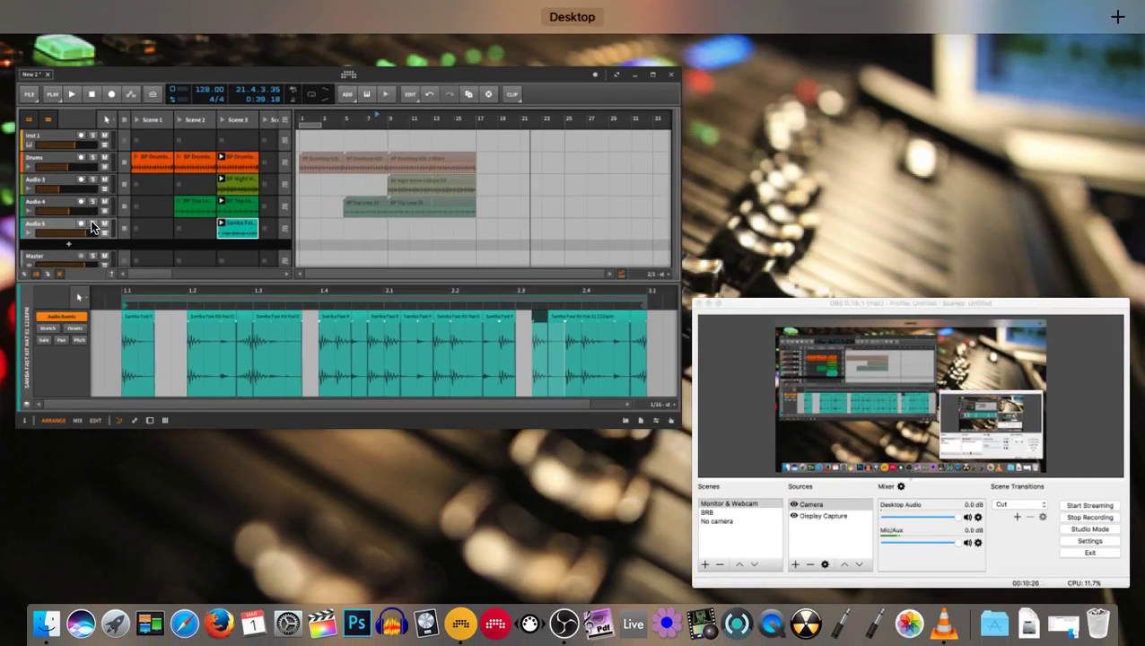